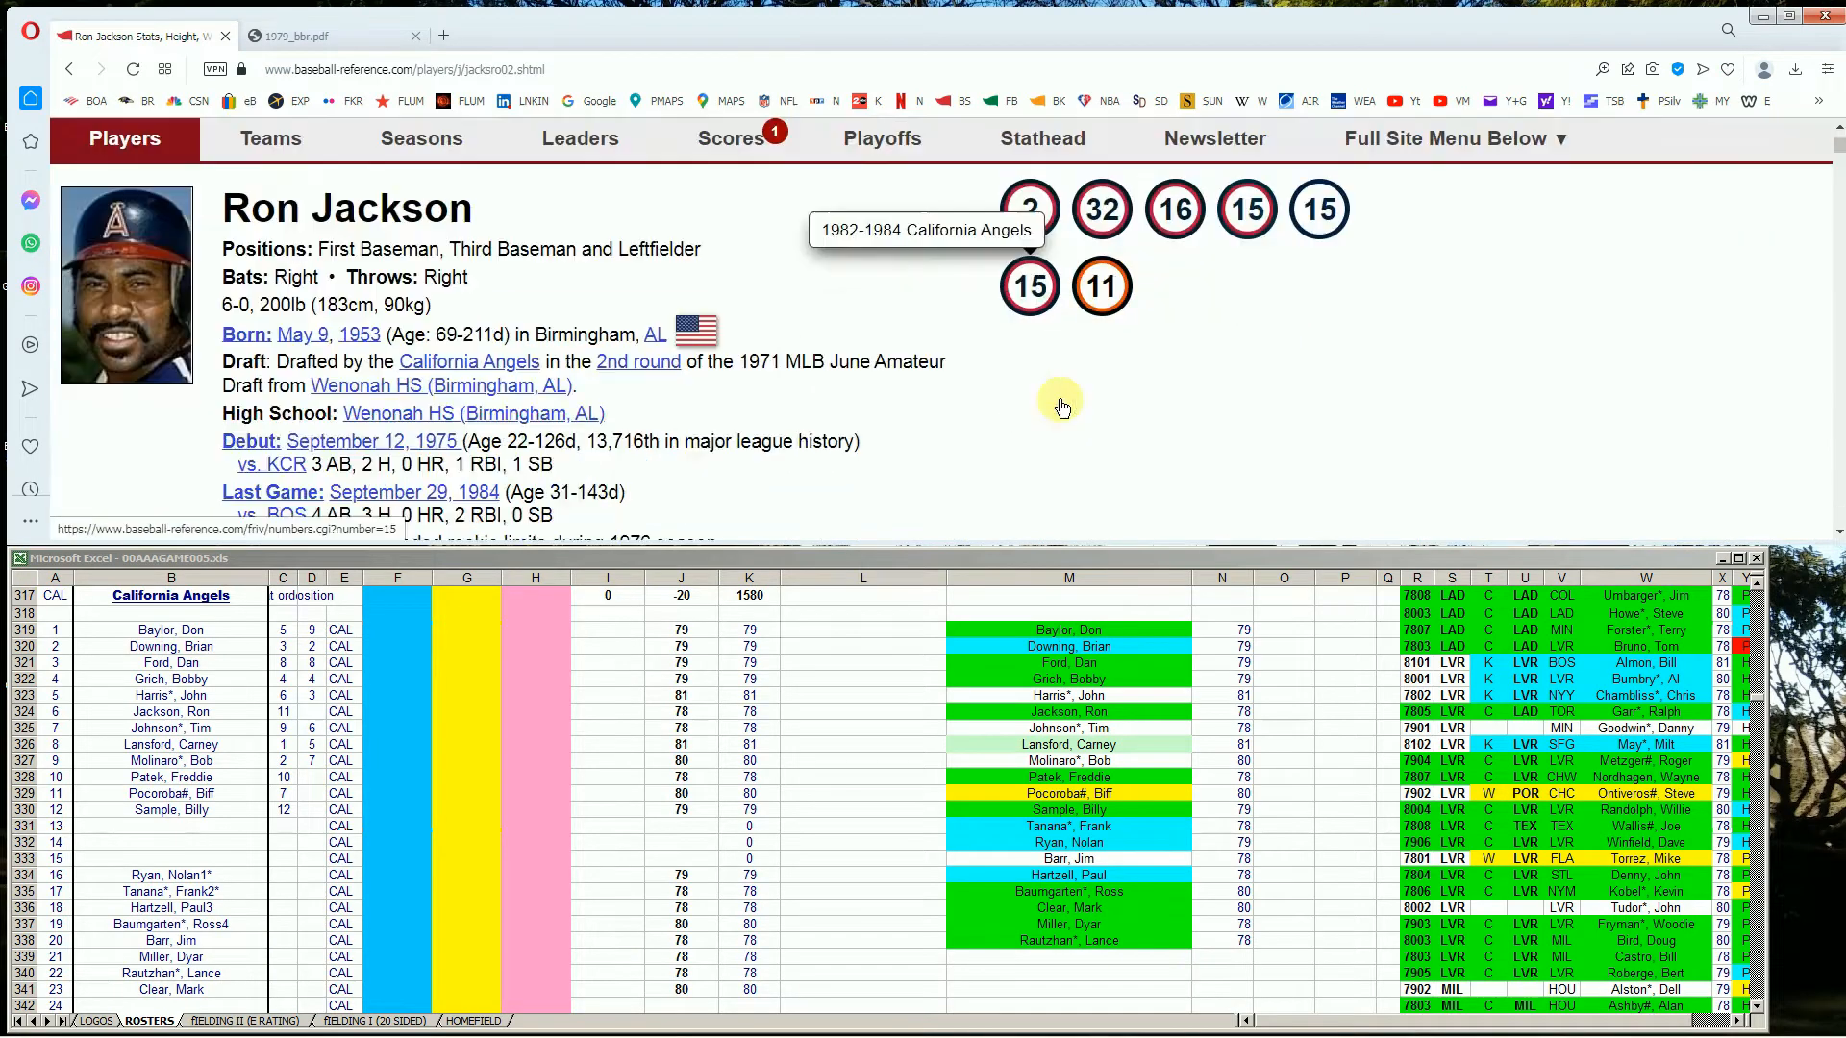
# Check Ron Jackson's season-by-season teams, and enter 10000 in the blue column F for Jackson, Ron on the California Angels roster
pyautogui.scroll(-3, 1090, 384)
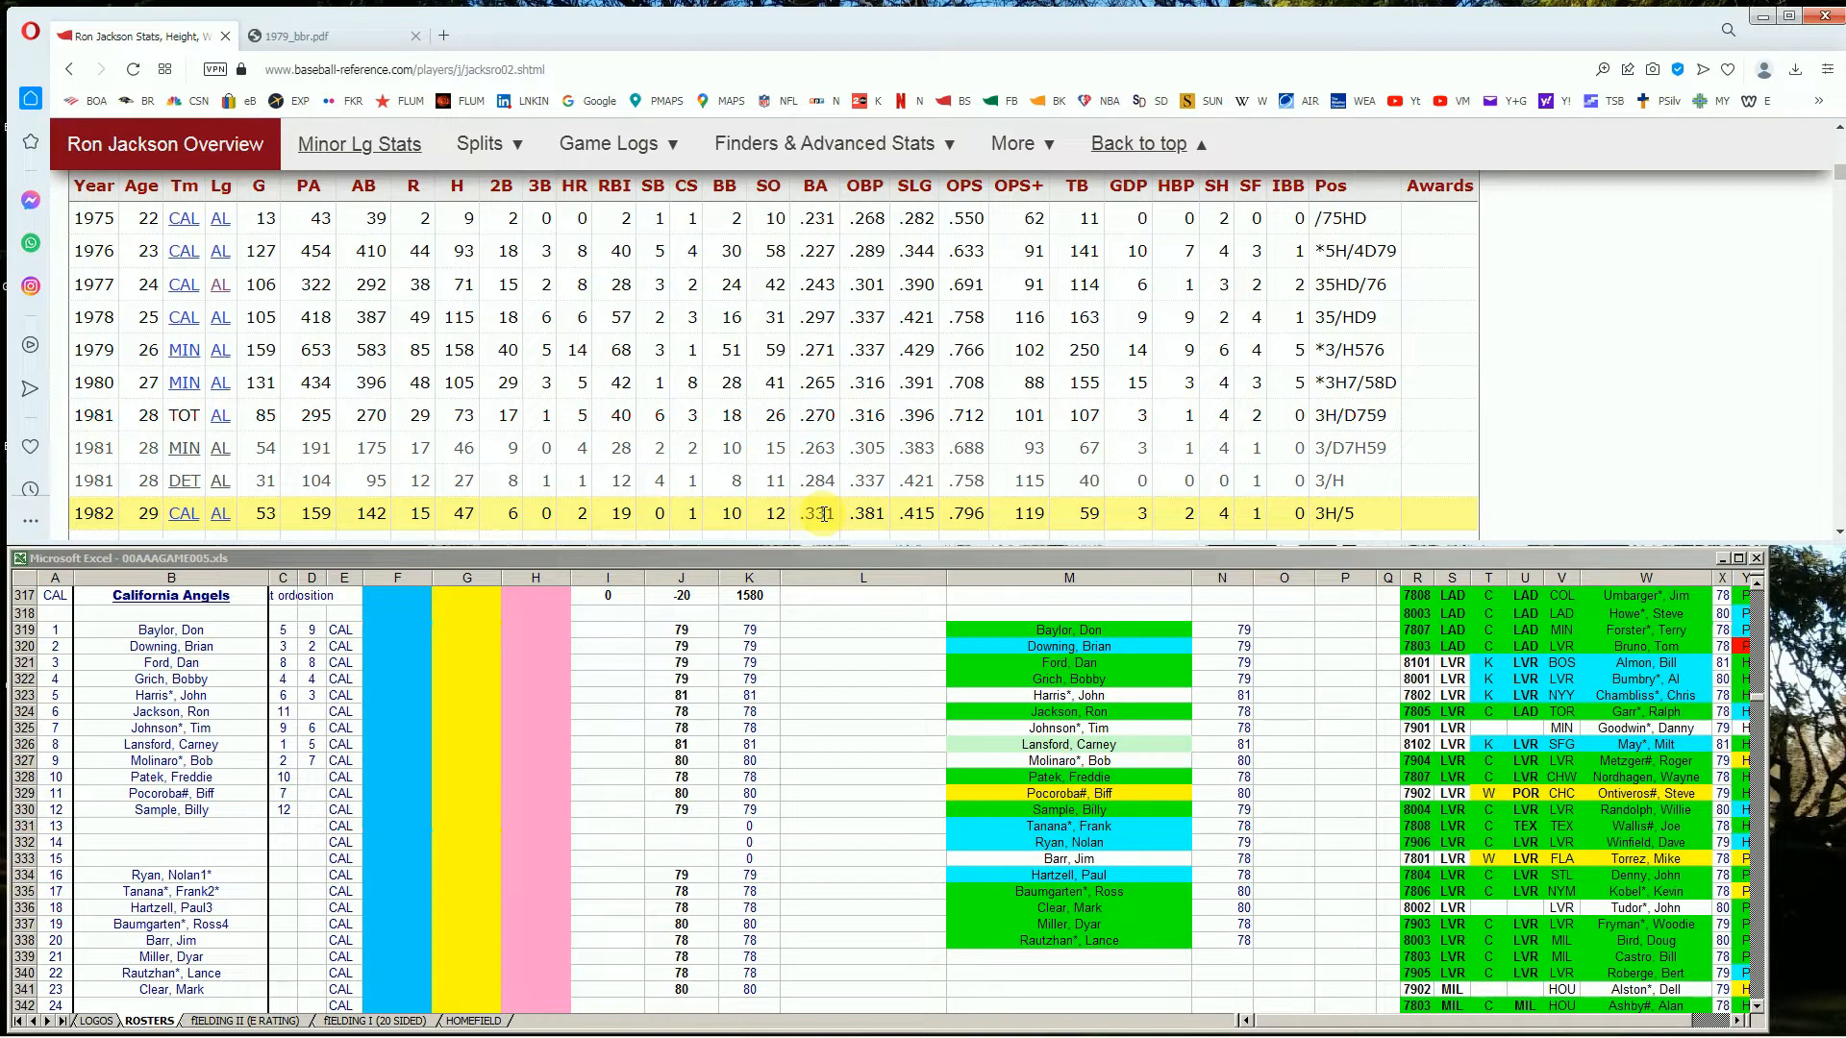
pyautogui.click(384, 643)
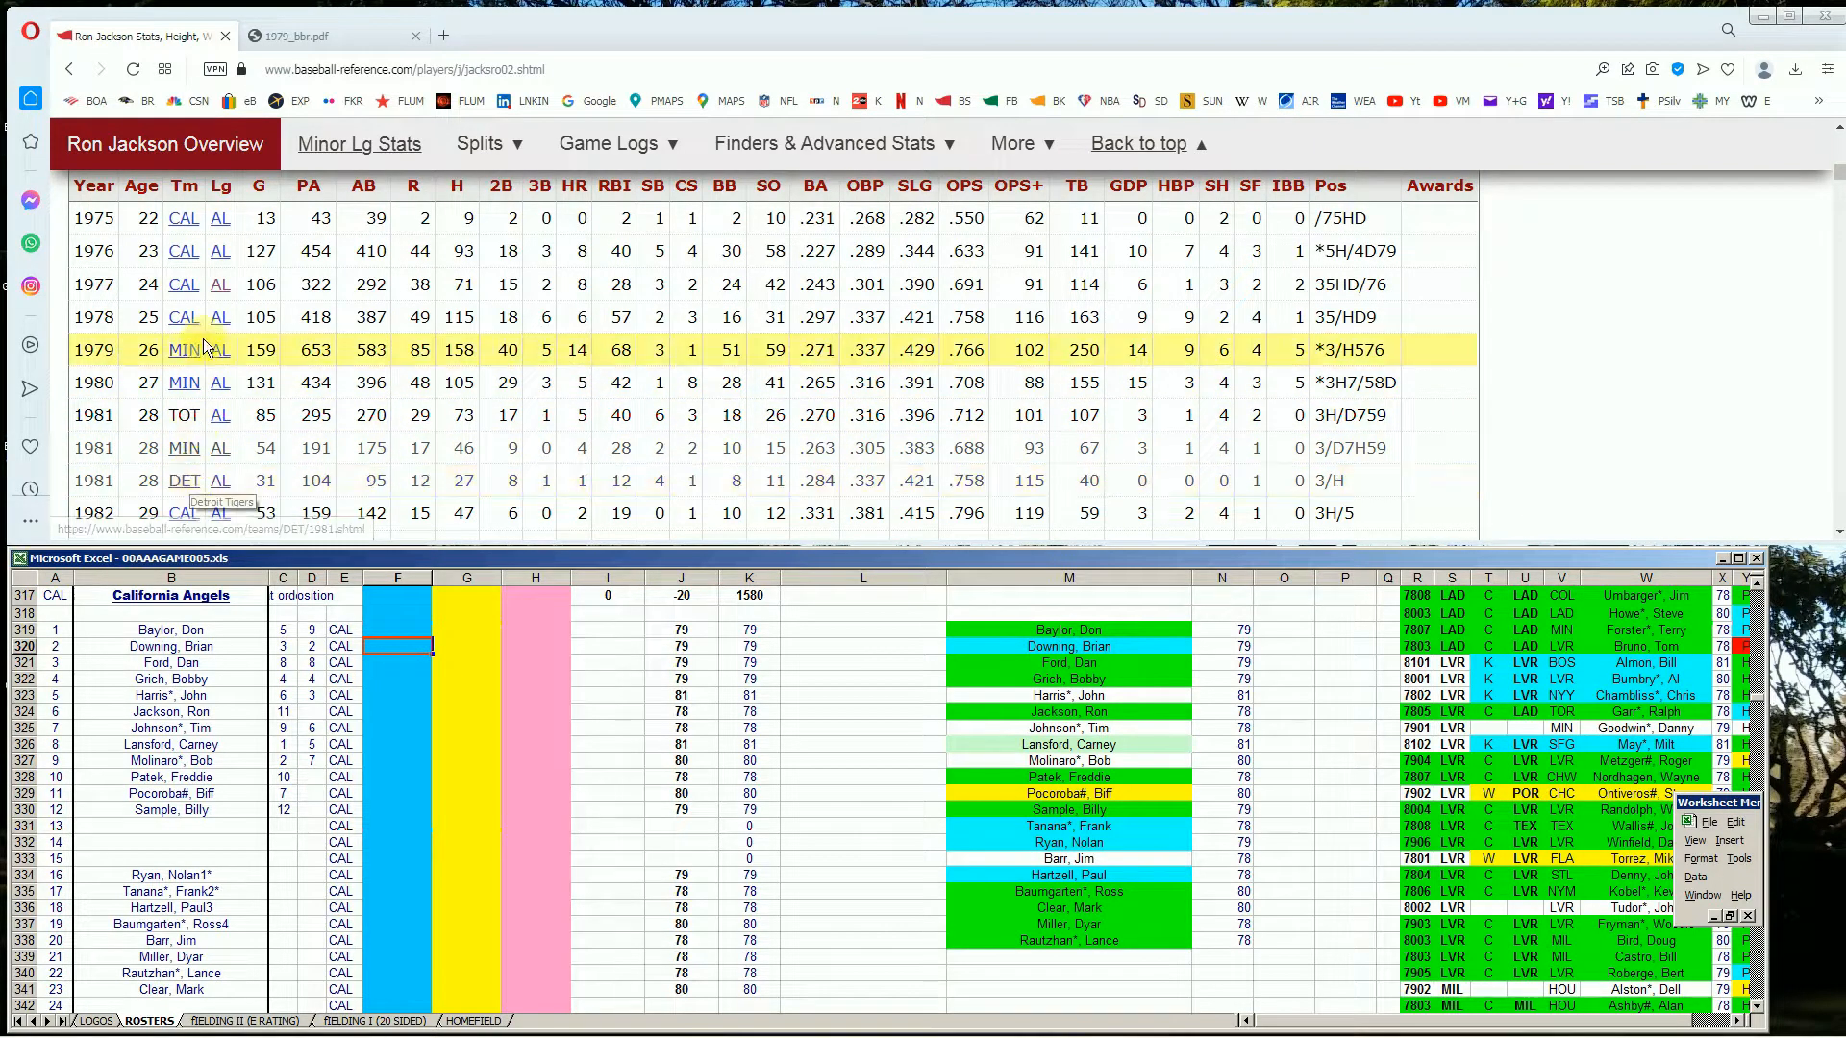
pyautogui.click(373, 683)
pyautogui.click(388, 644)
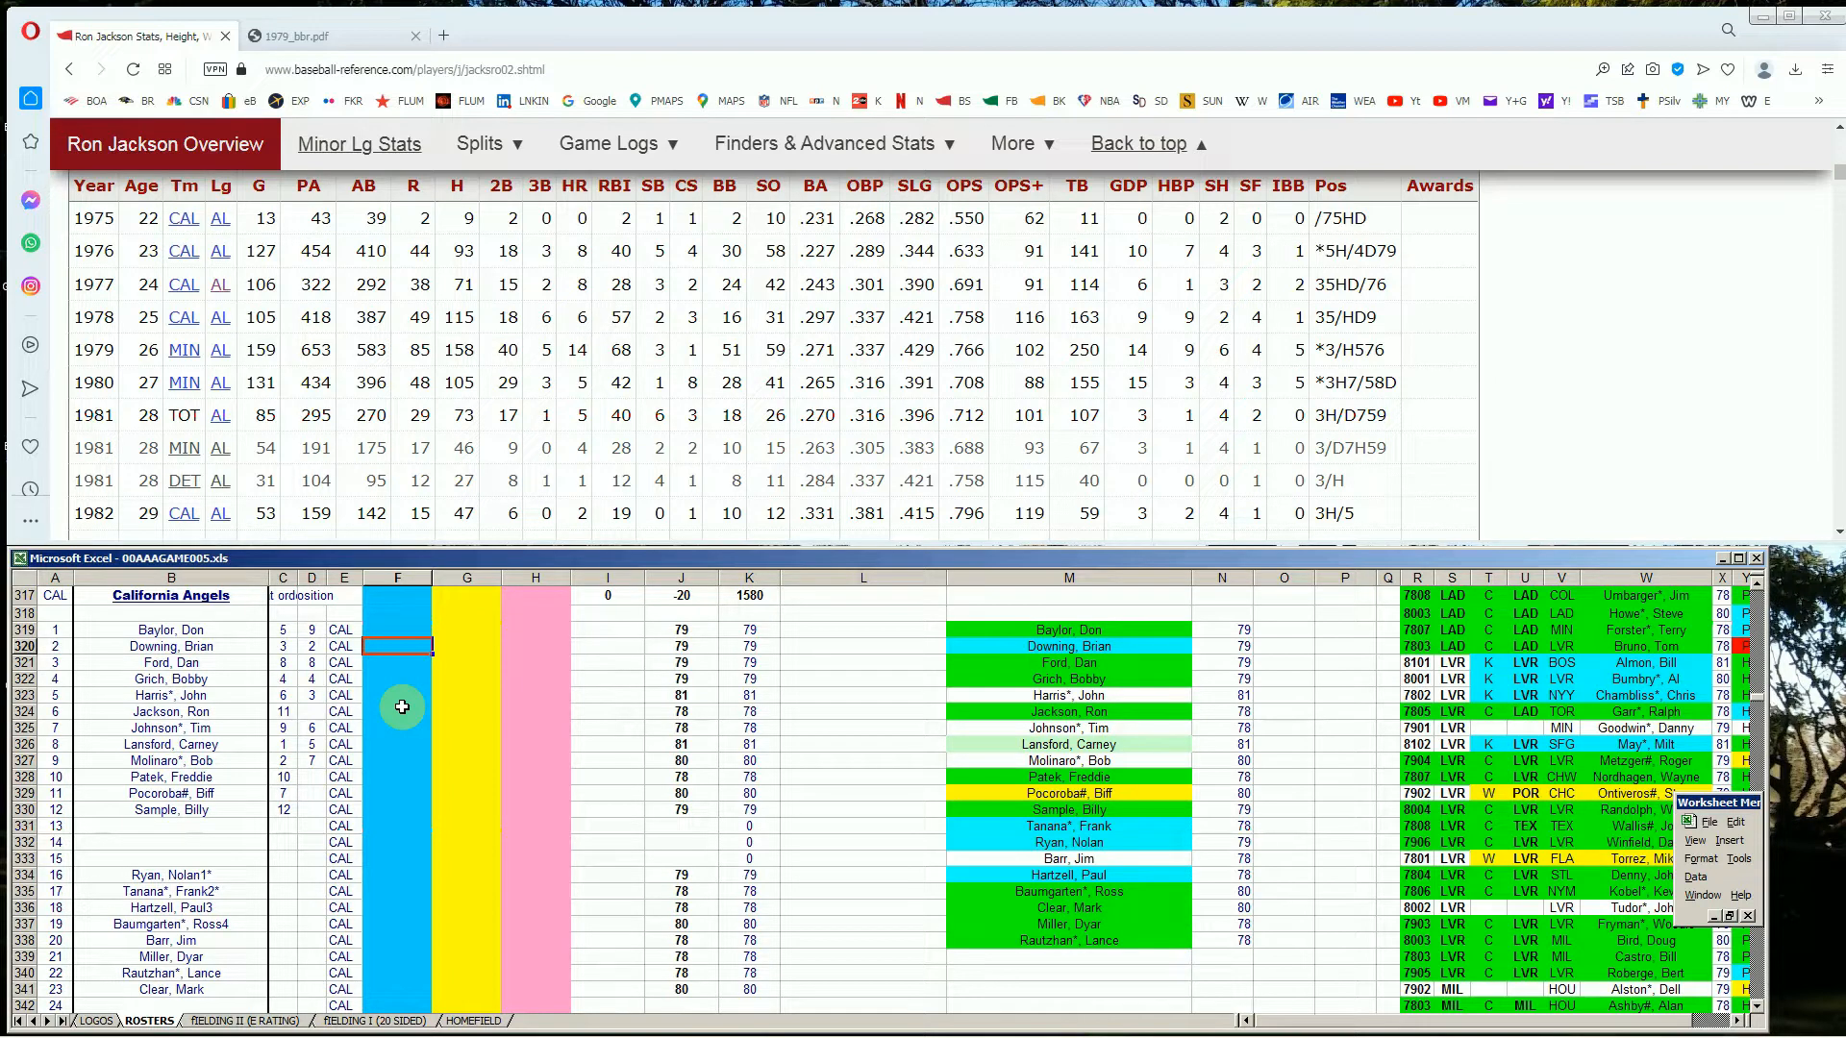
pyautogui.press('Down')
pyautogui.press('Down')
pyautogui.press('Down')
pyautogui.press('Down')
pyautogui.write('10000')
pyautogui.press('Return')
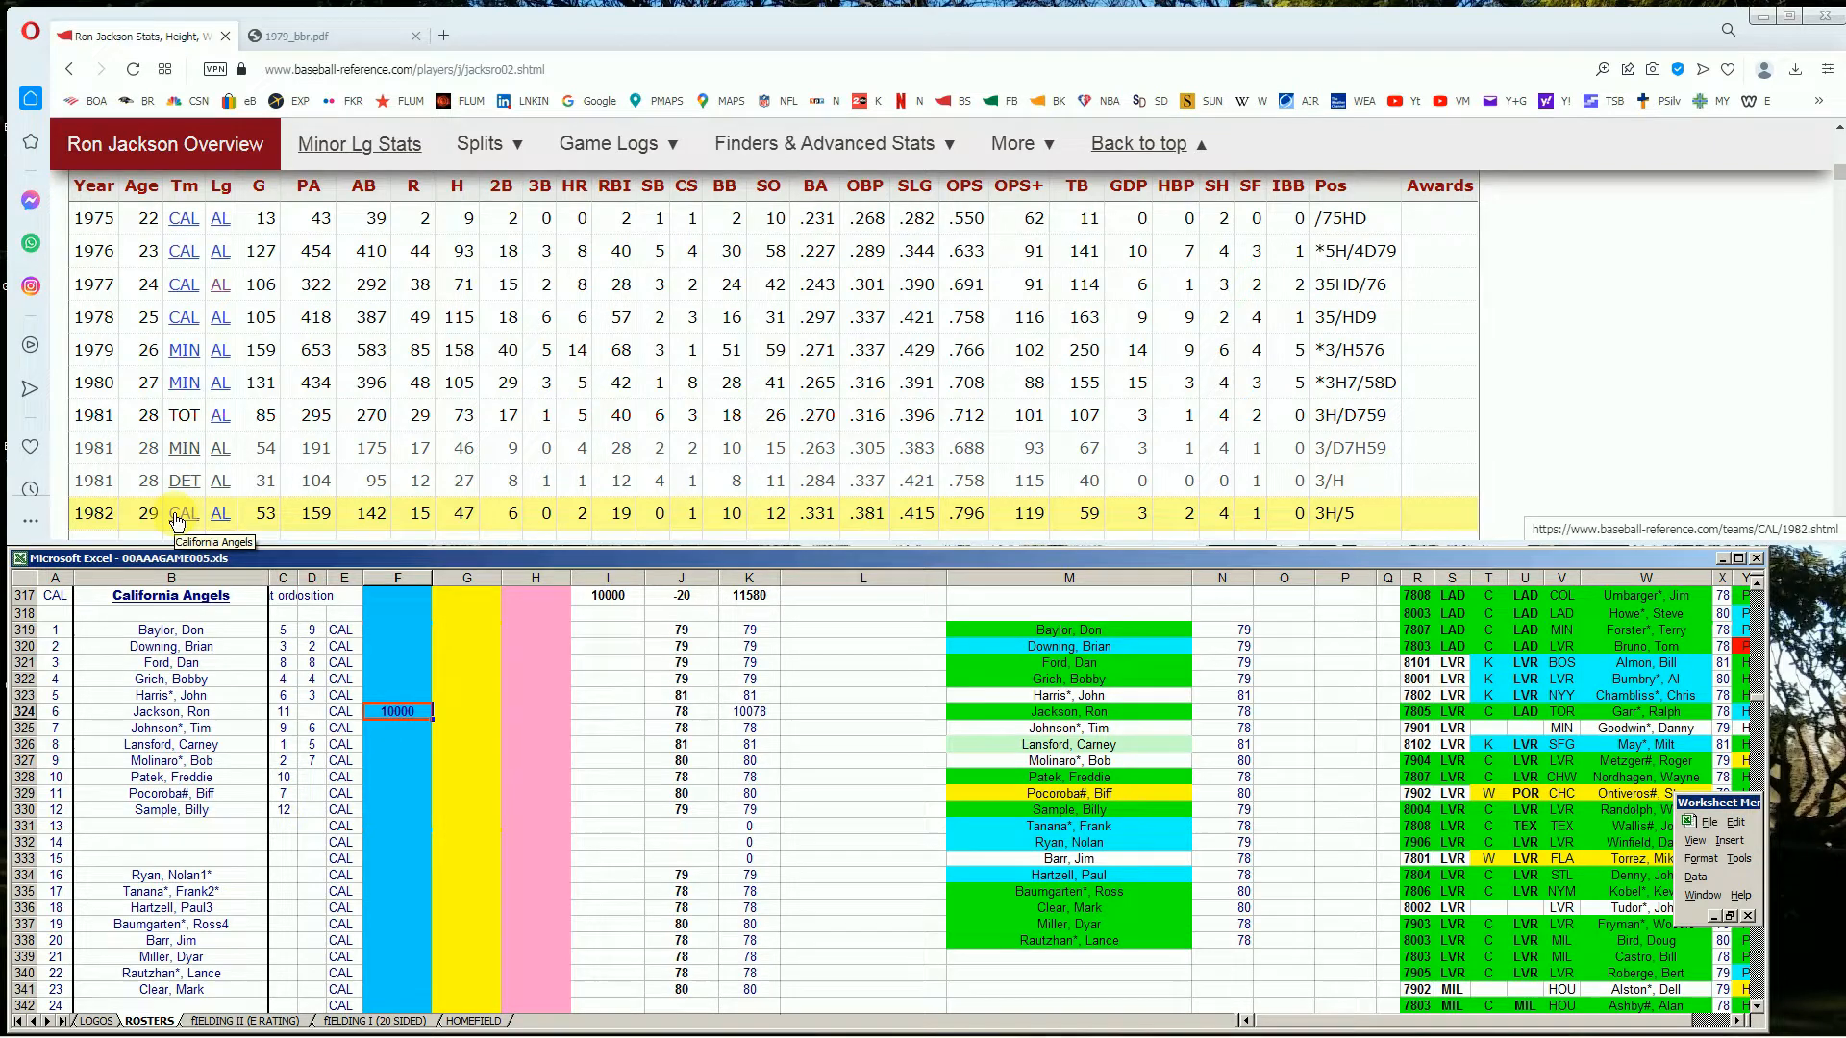
# Look up Tim Johnson, who played 1973-1979, on Baseball Reference and bring up his season-by-season batting table
pyautogui.click(1839, 174)
pyautogui.moveTo(1840, 177); pyautogui.dragTo(1838, 130)
pyautogui.click(1450, 199)
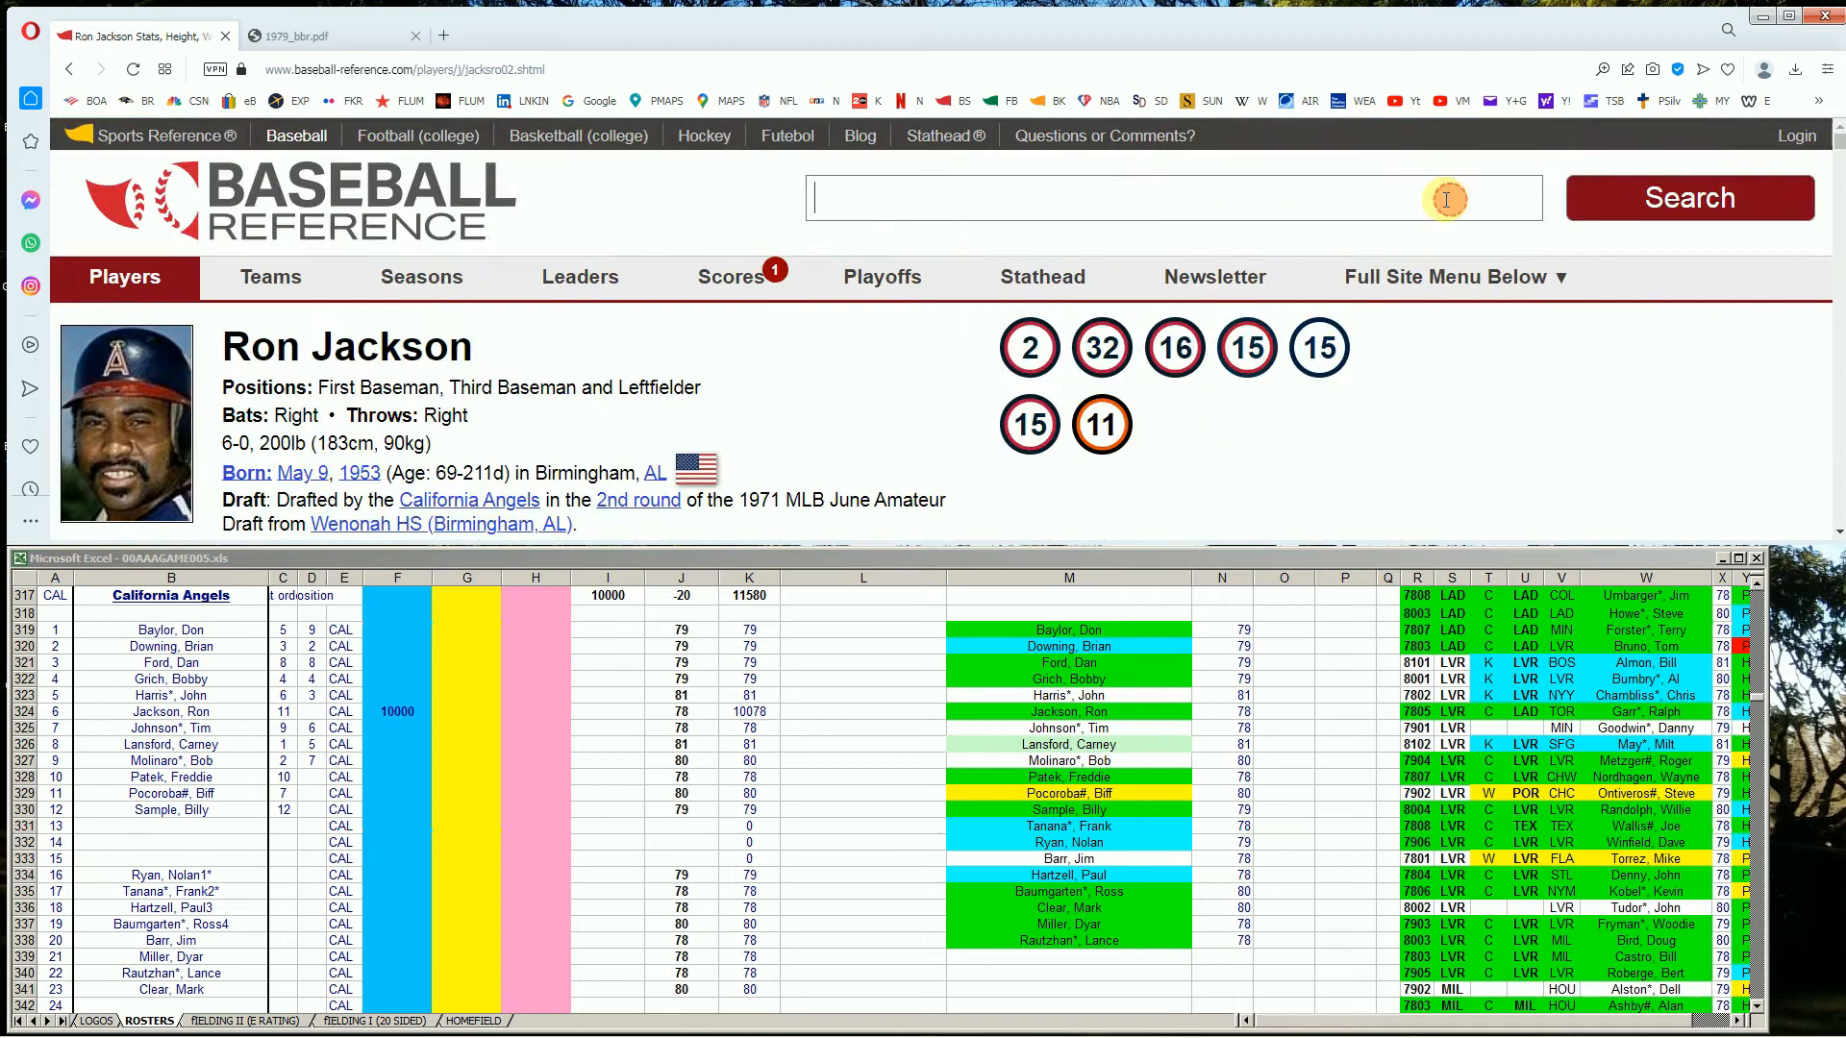
pyautogui.write('tim john')
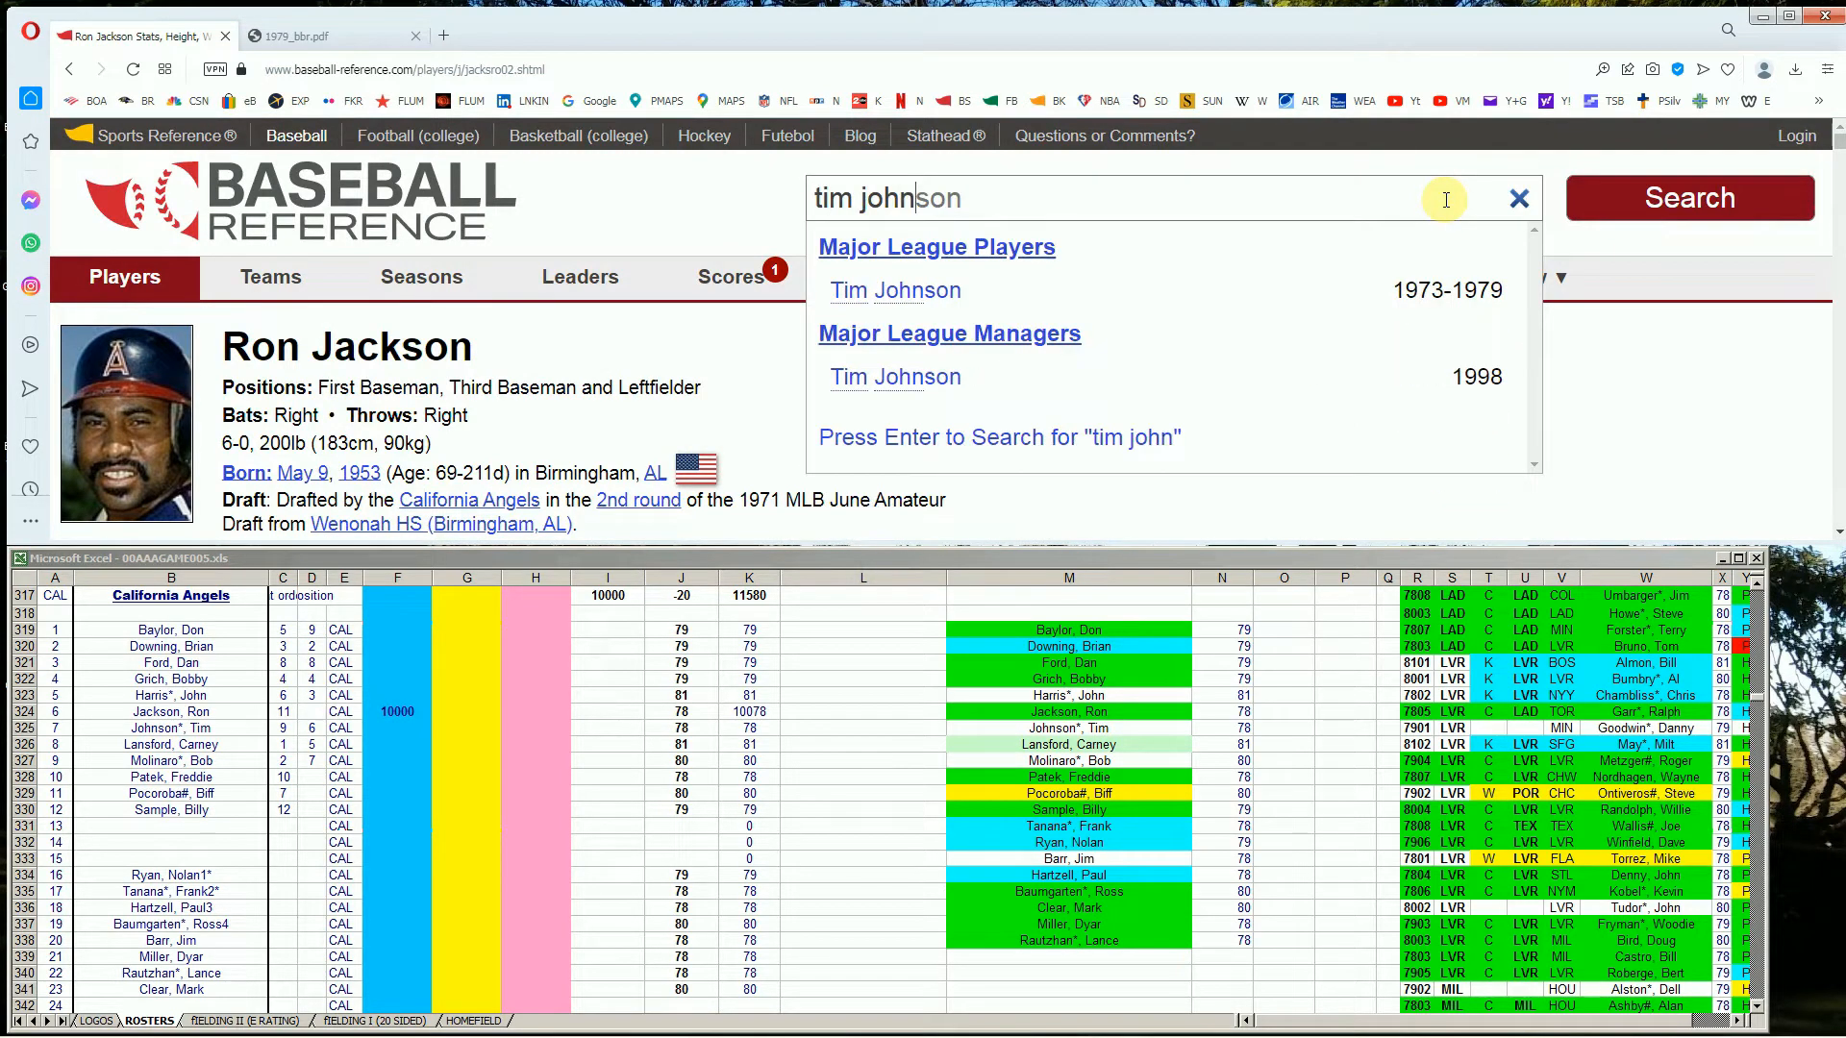
pyautogui.click(955, 292)
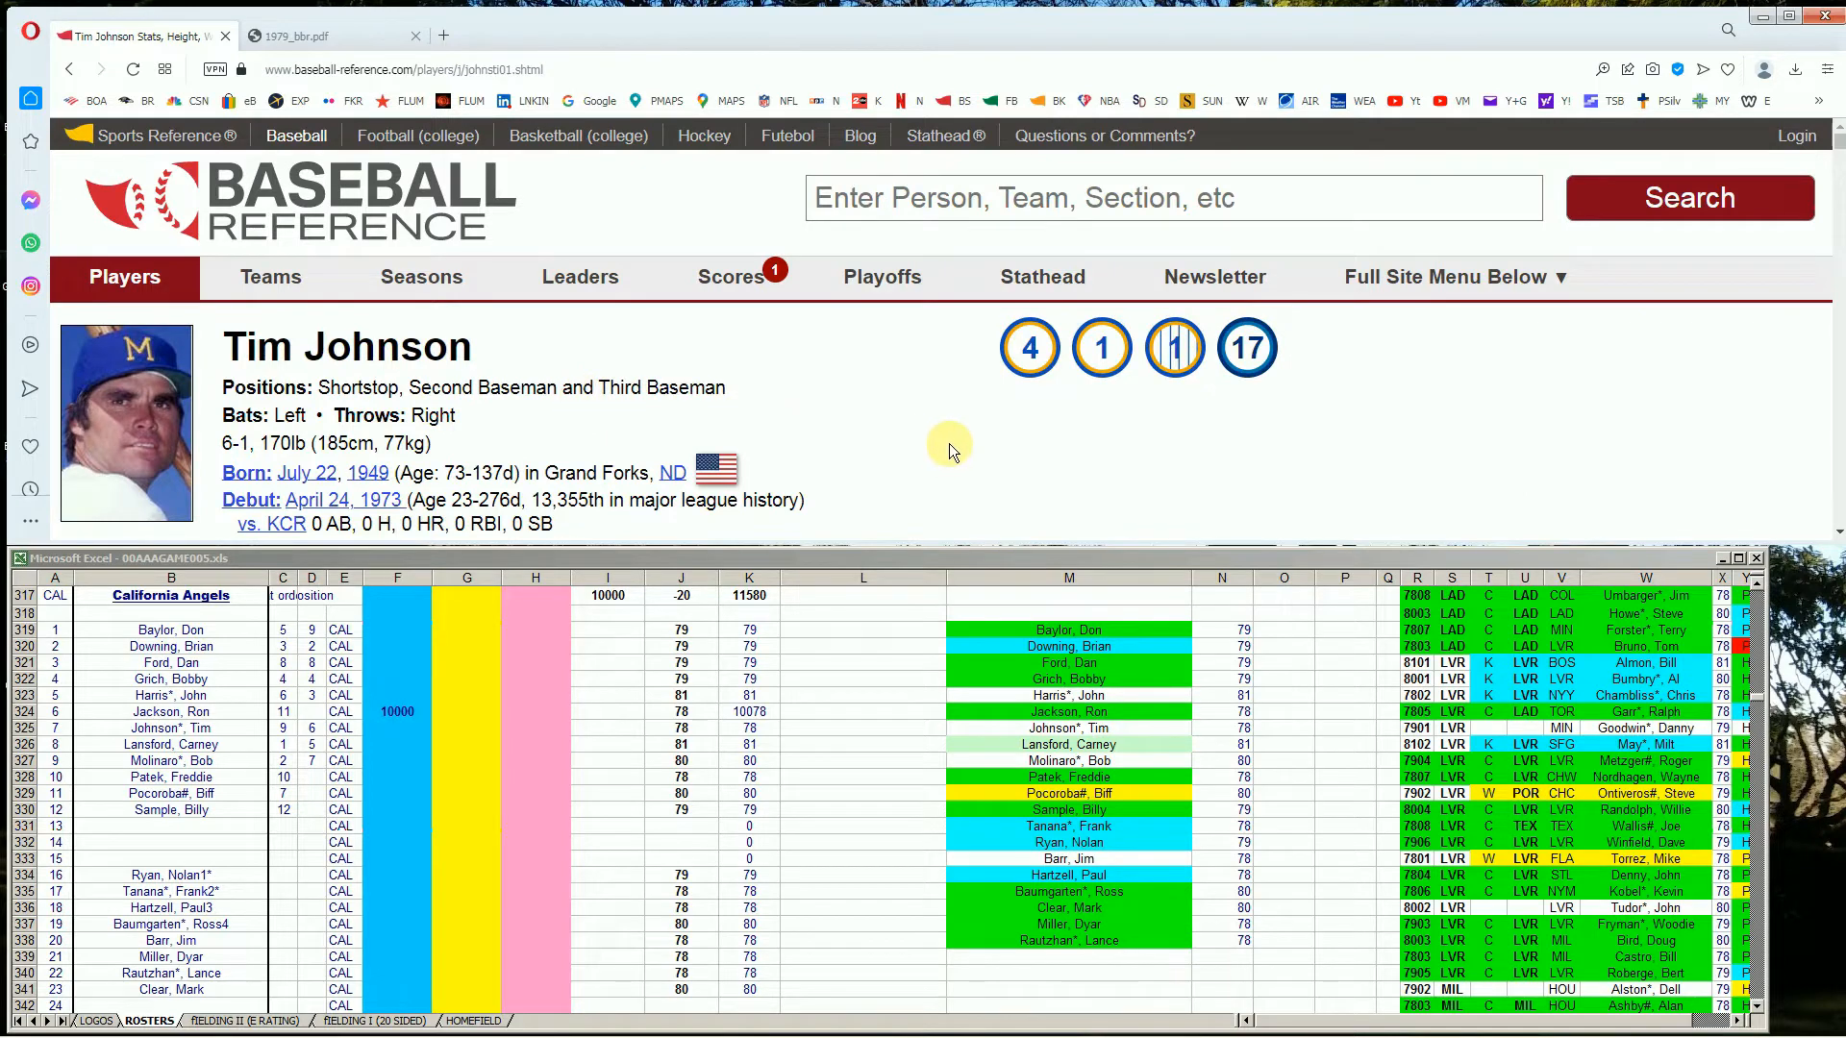
pyautogui.scroll(-3, 948, 442)
pyautogui.scroll(-7, 956, 424)
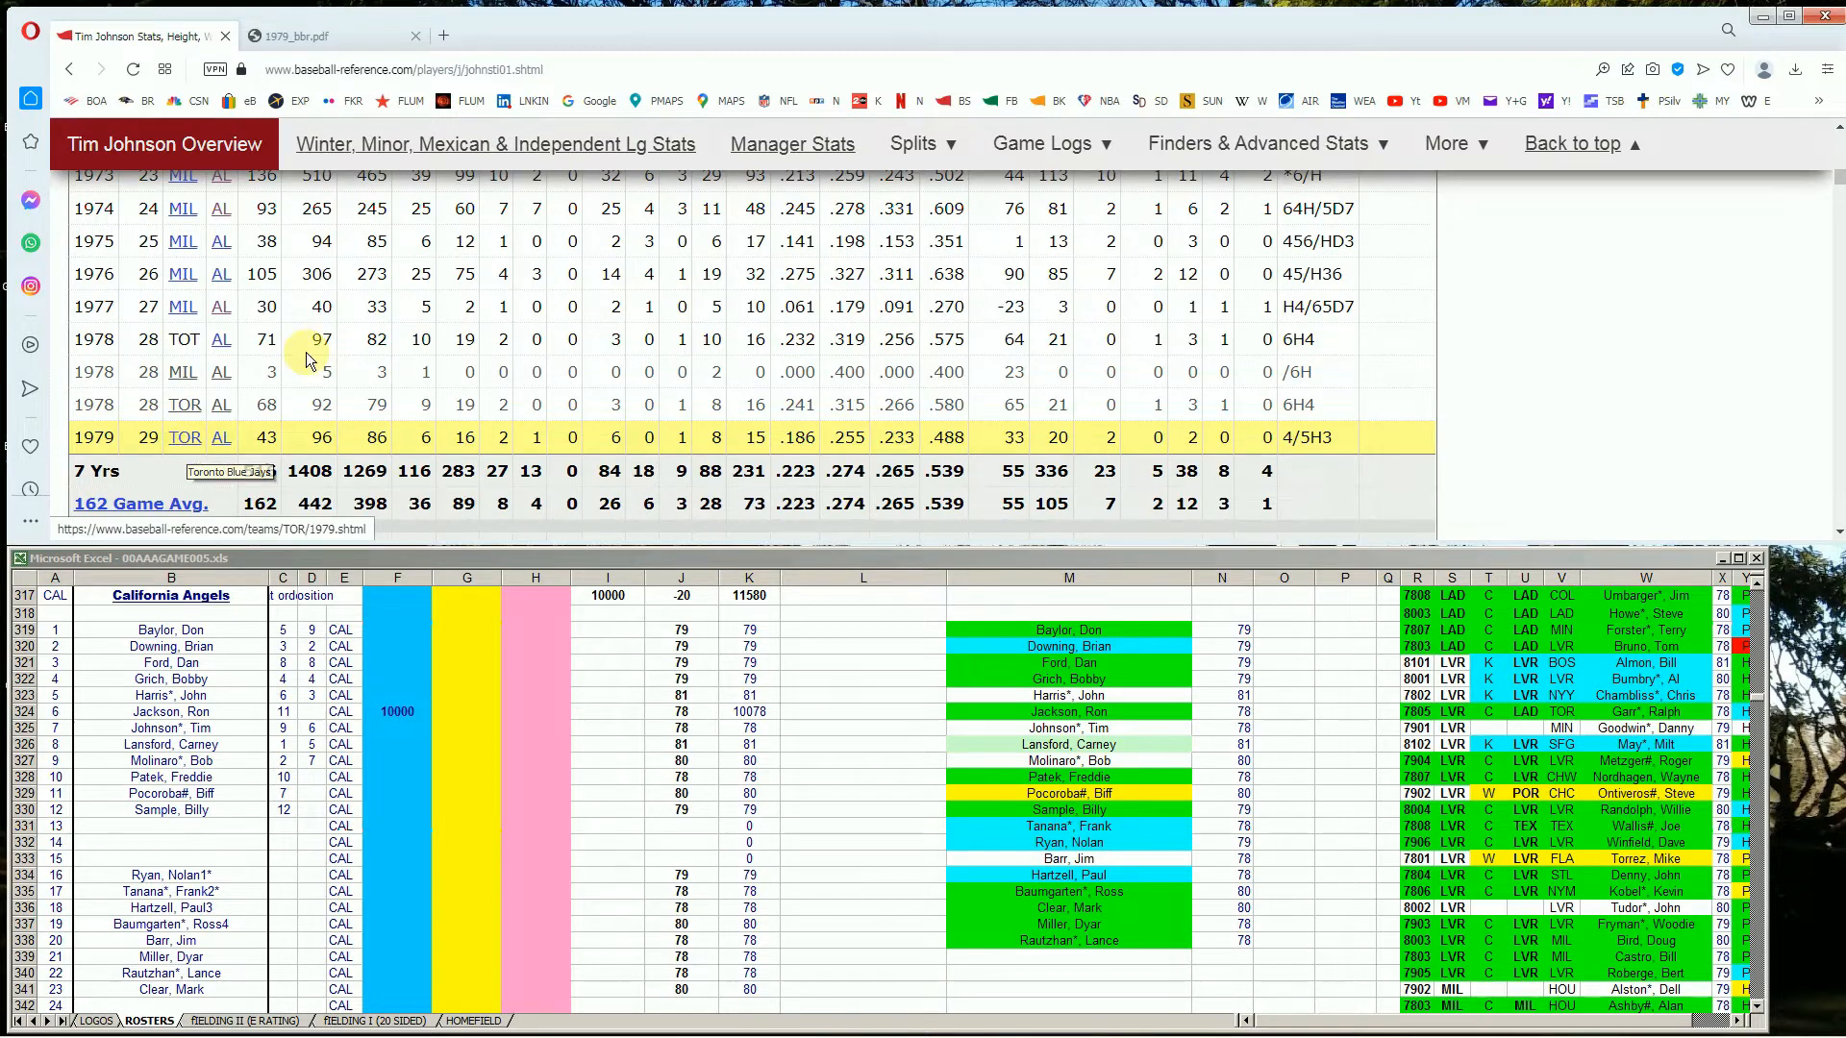
# Check the Toronto Blue Jays roster and the additional players list in 1979_bbr.pdf for Tim Johnson
pyautogui.click(375, 41)
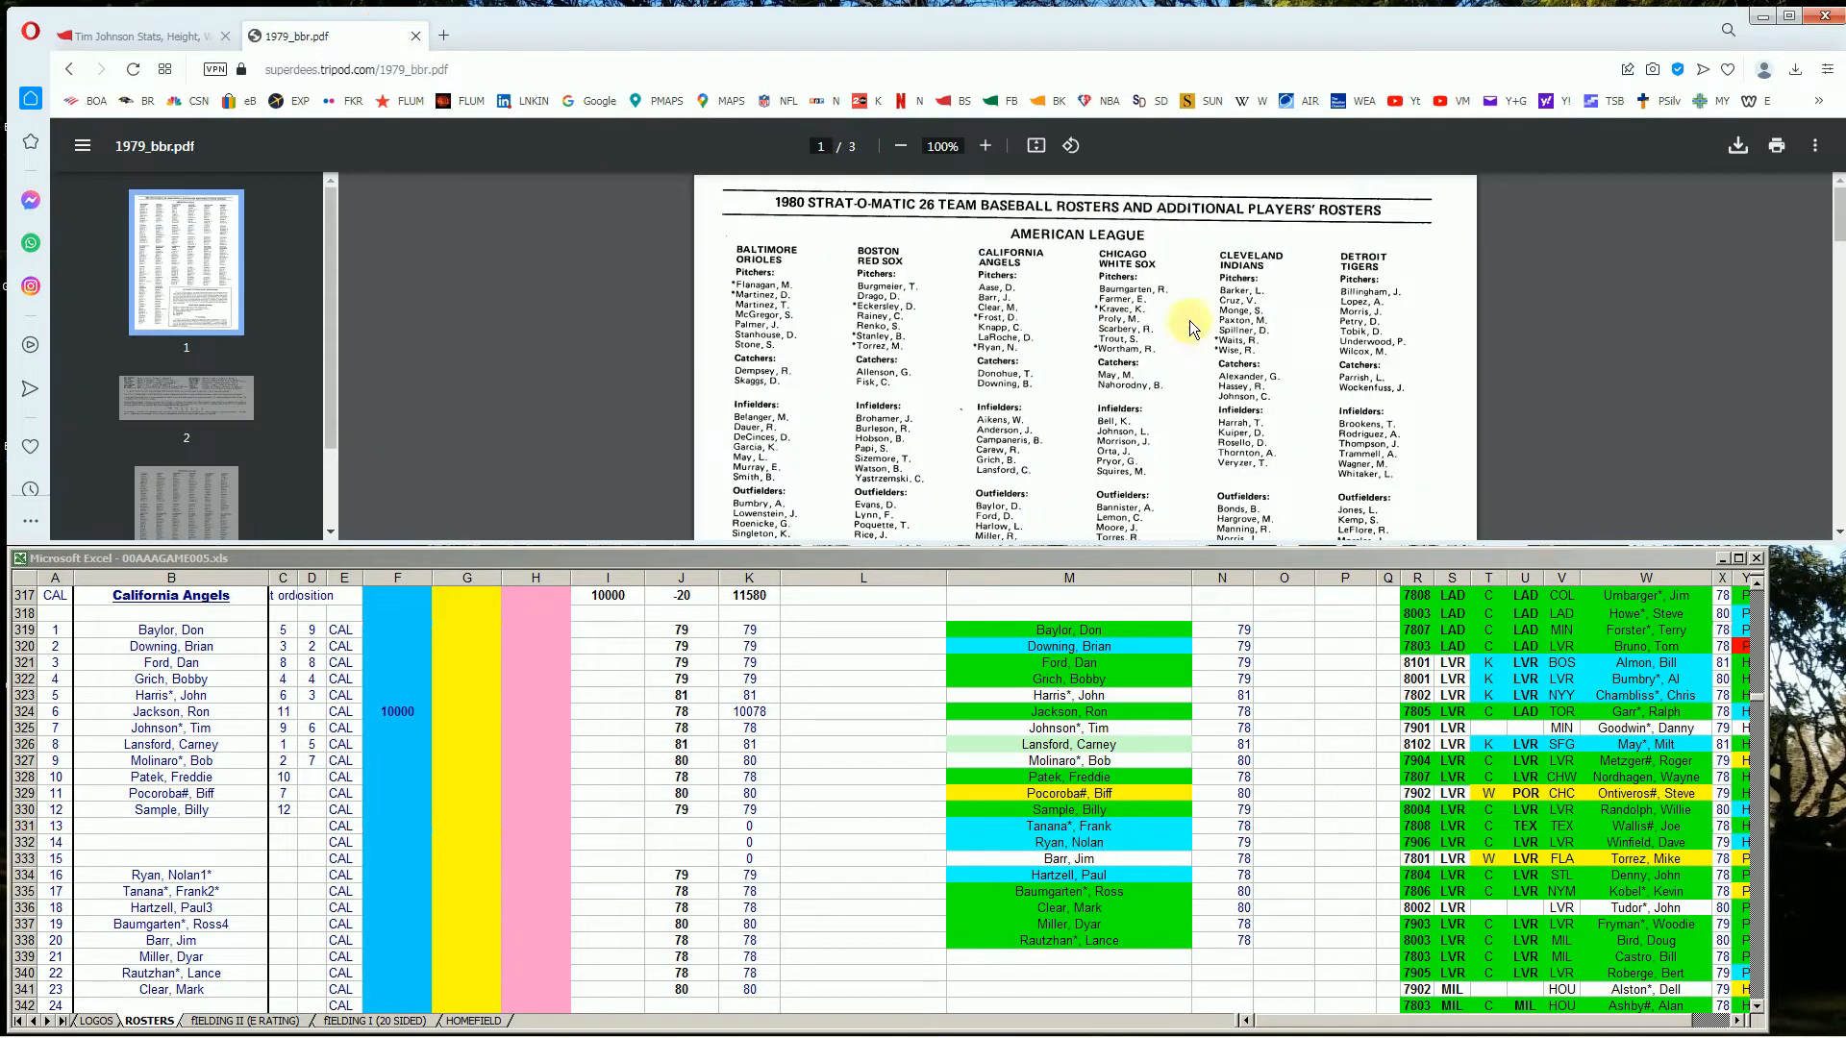
pyautogui.scroll(-1, 1254, 320)
pyautogui.scroll(-5, 1254, 320)
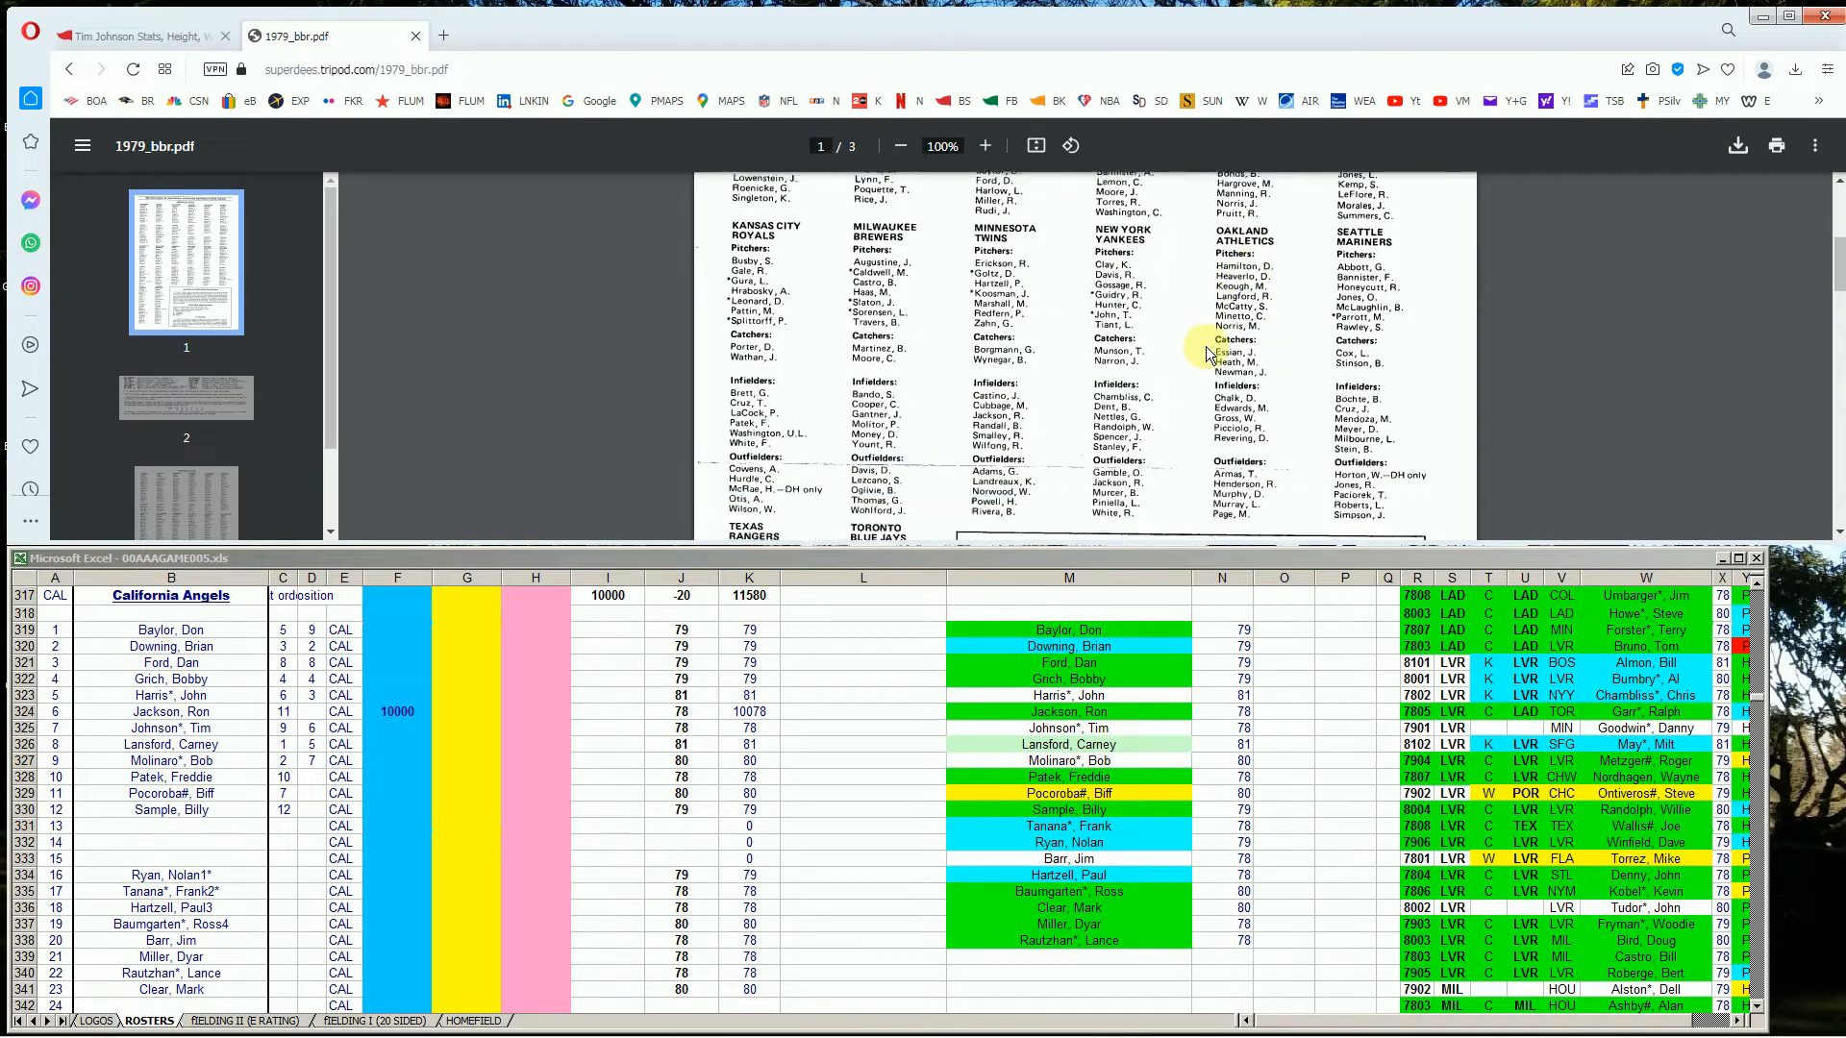
pyautogui.scroll(-1, 859, 382)
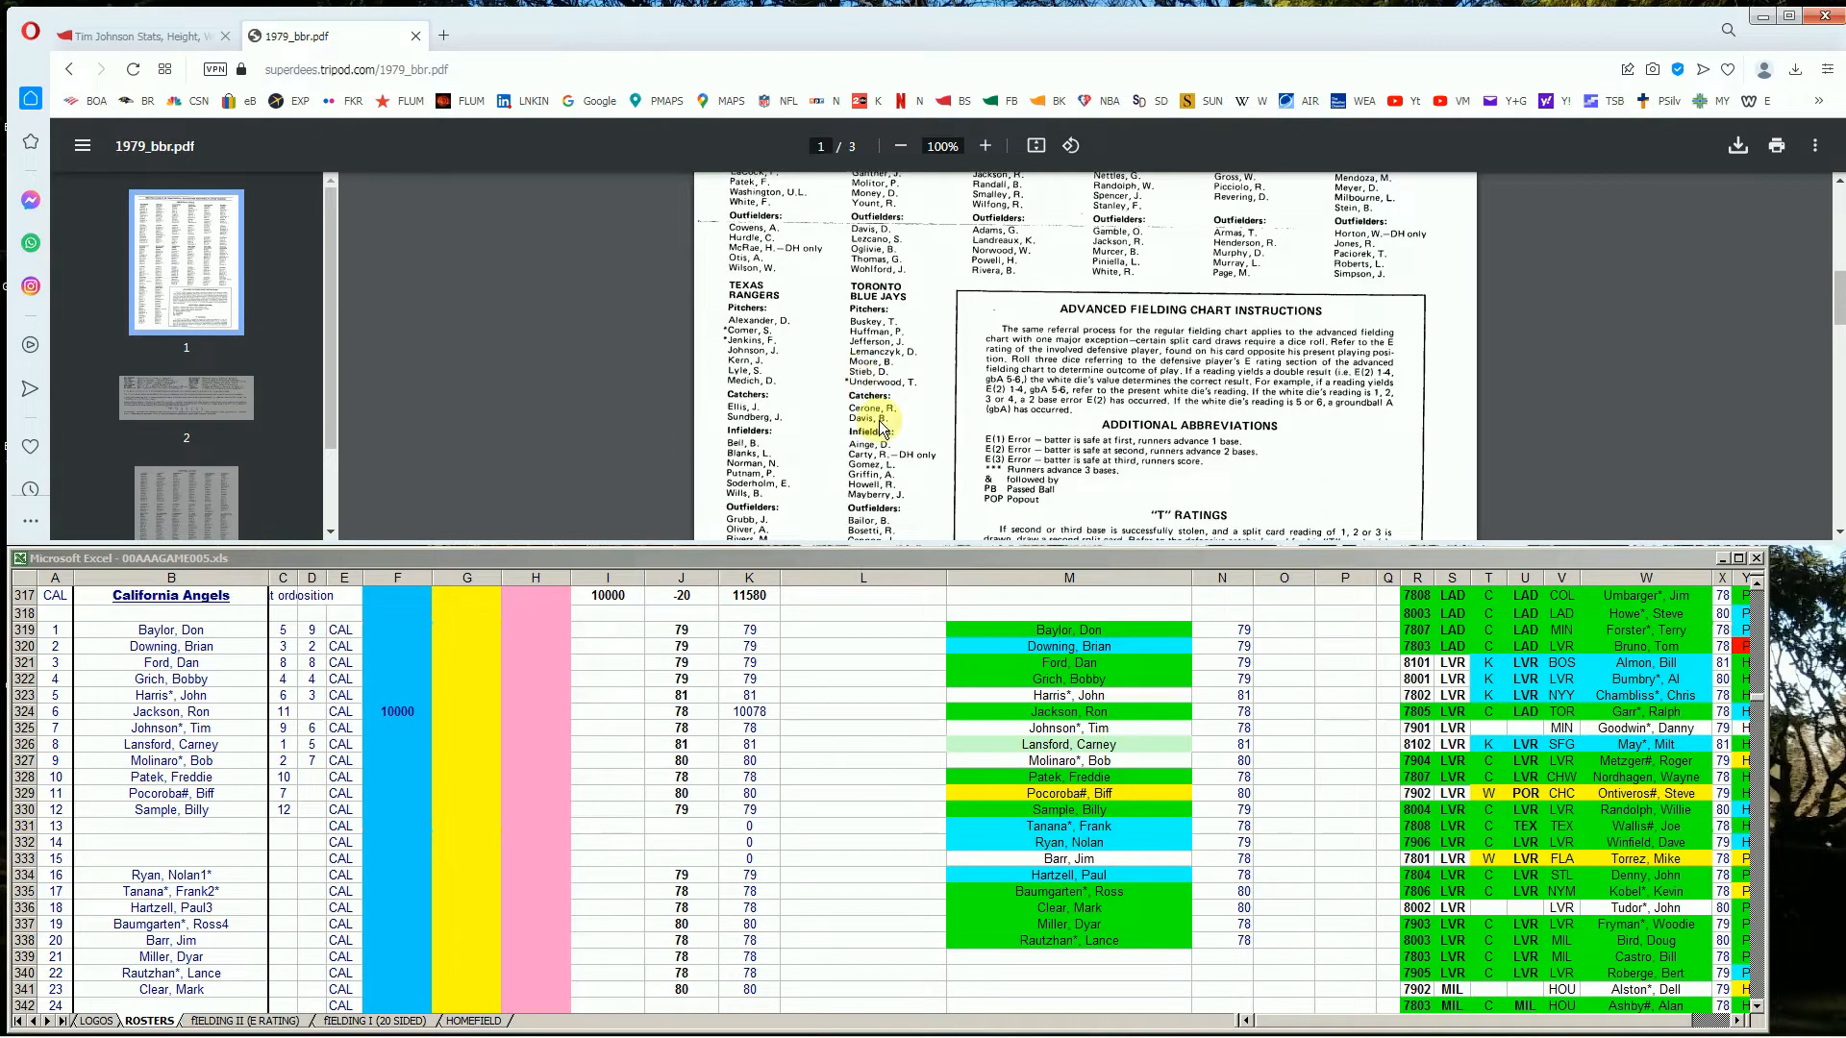
pyautogui.scroll(-1, 868, 471)
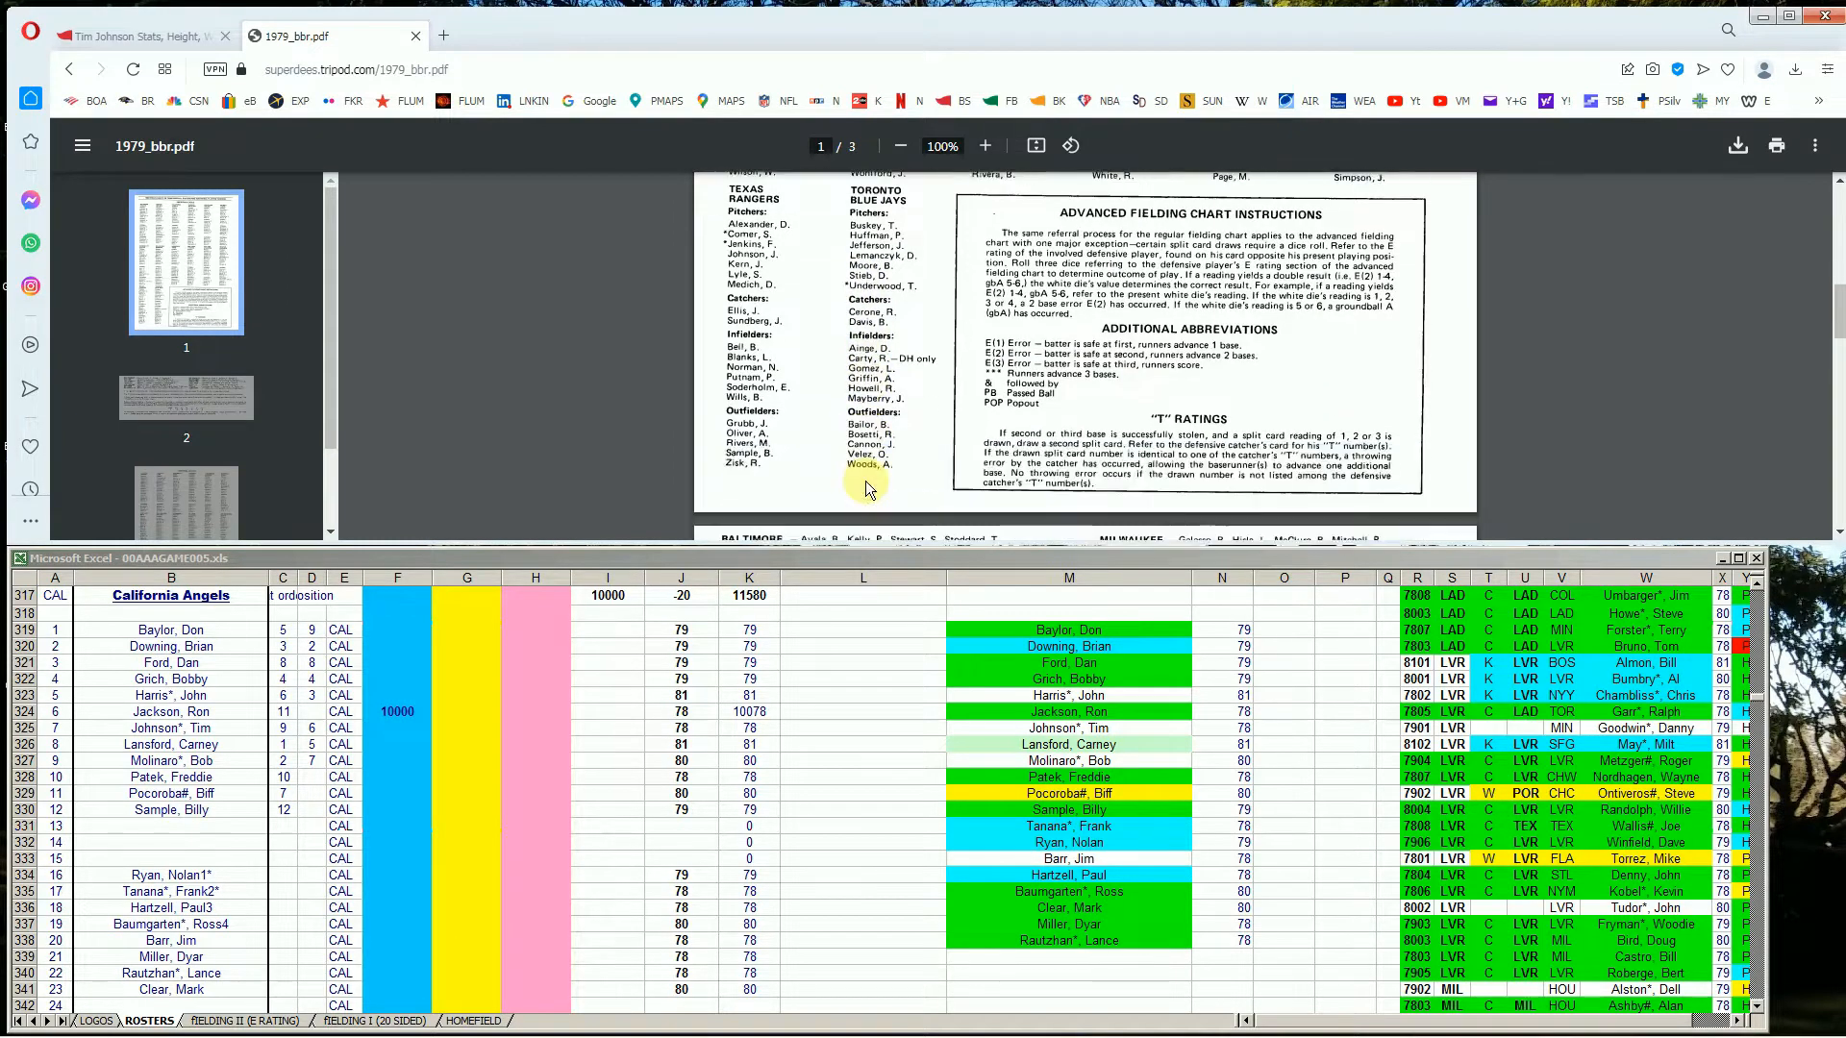
pyautogui.scroll(-1, 871, 459)
pyautogui.scroll(-1, 870, 457)
pyautogui.scroll(-1, 872, 458)
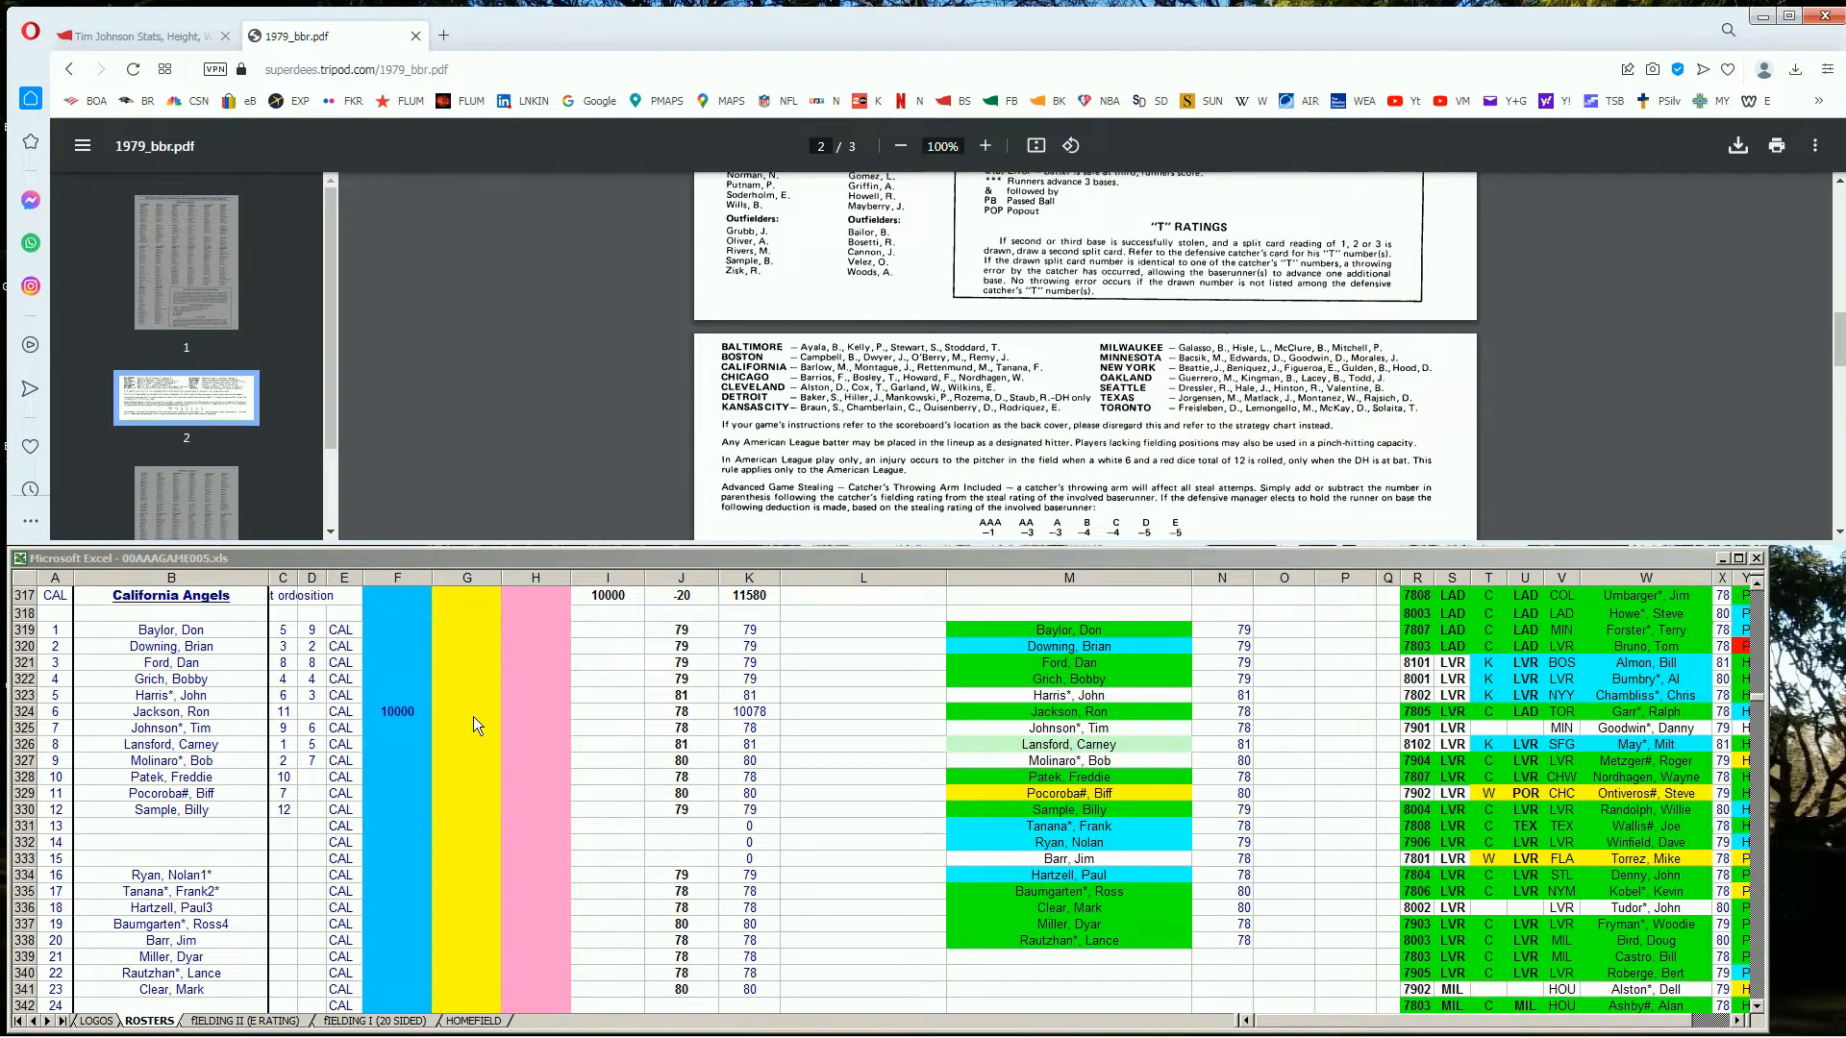
pyautogui.click(414, 714)
pyautogui.click(403, 728)
pyautogui.press('Right')
pyautogui.press('Right')
pyautogui.write('1')
pyautogui.press('Return')
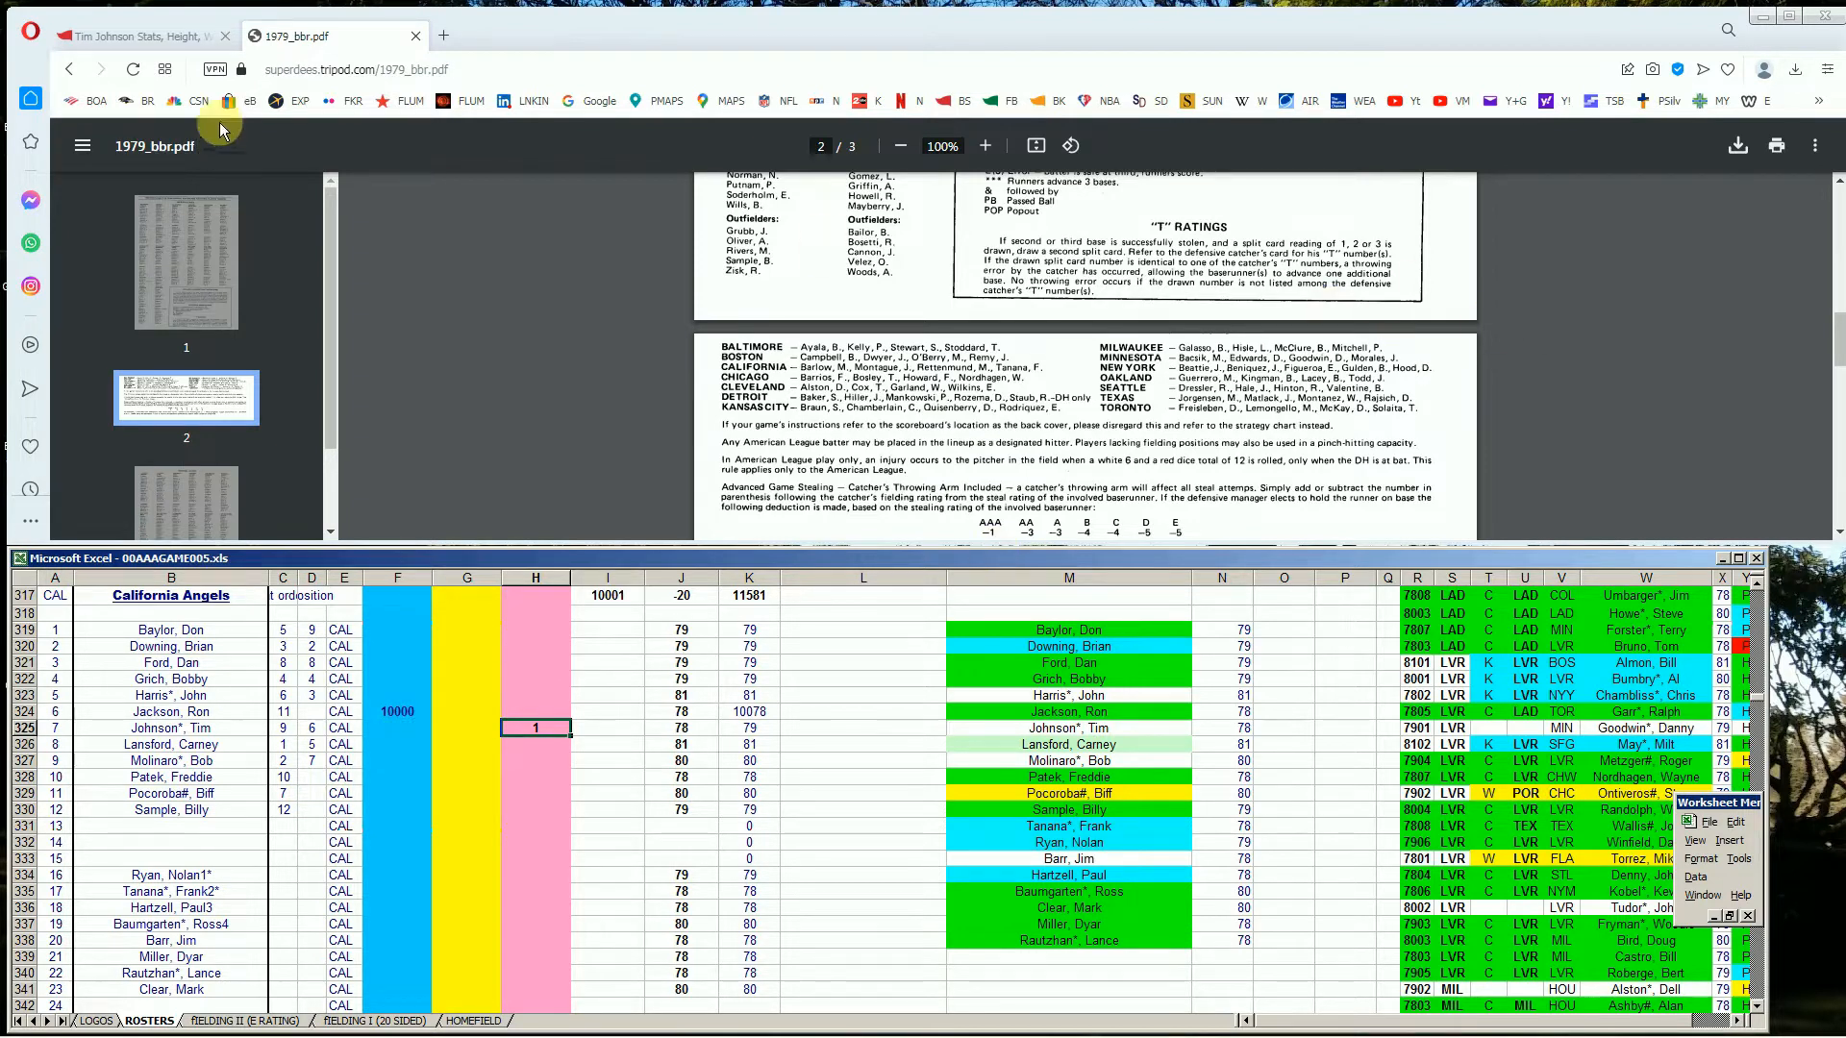
# Return to Baseball Reference, look up Freddie Patek, and bring up his season-by-season batting table
pyautogui.click(180, 36)
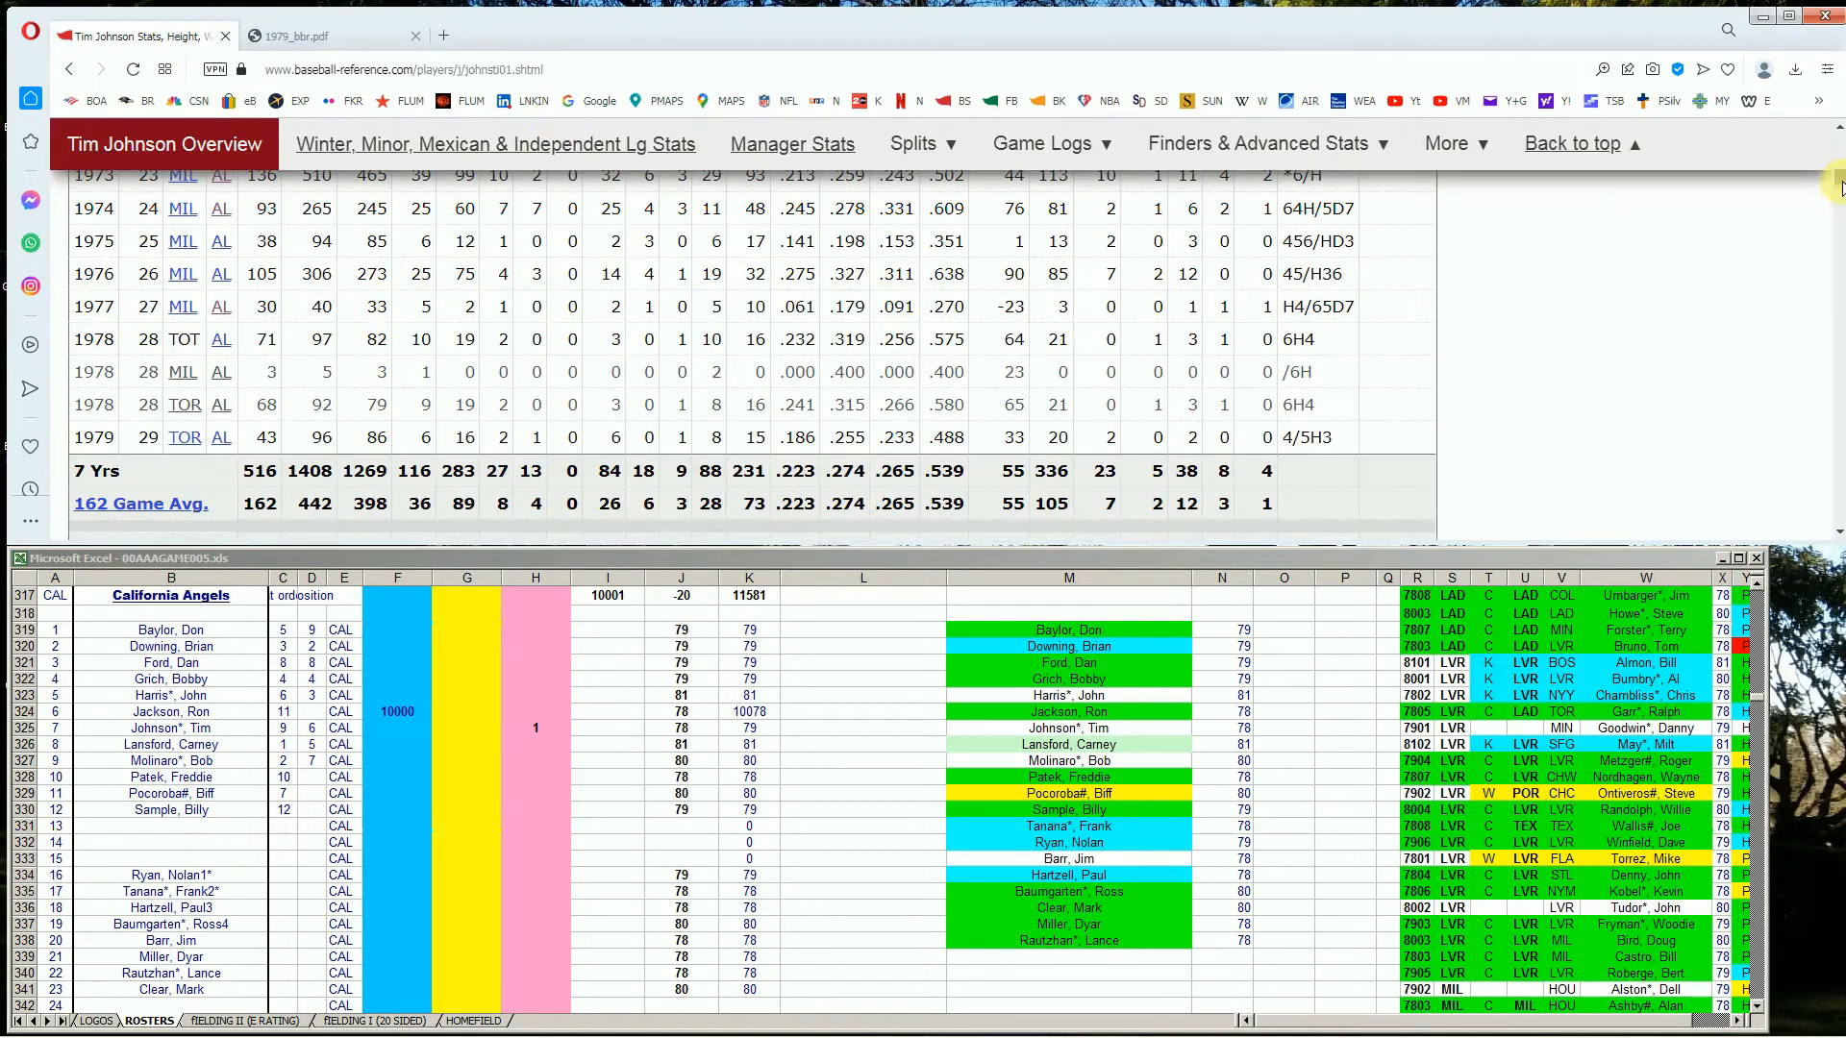
pyautogui.scroll(2, 1836, 175)
pyautogui.scroll(5, 1836, 175)
pyautogui.click(1491, 192)
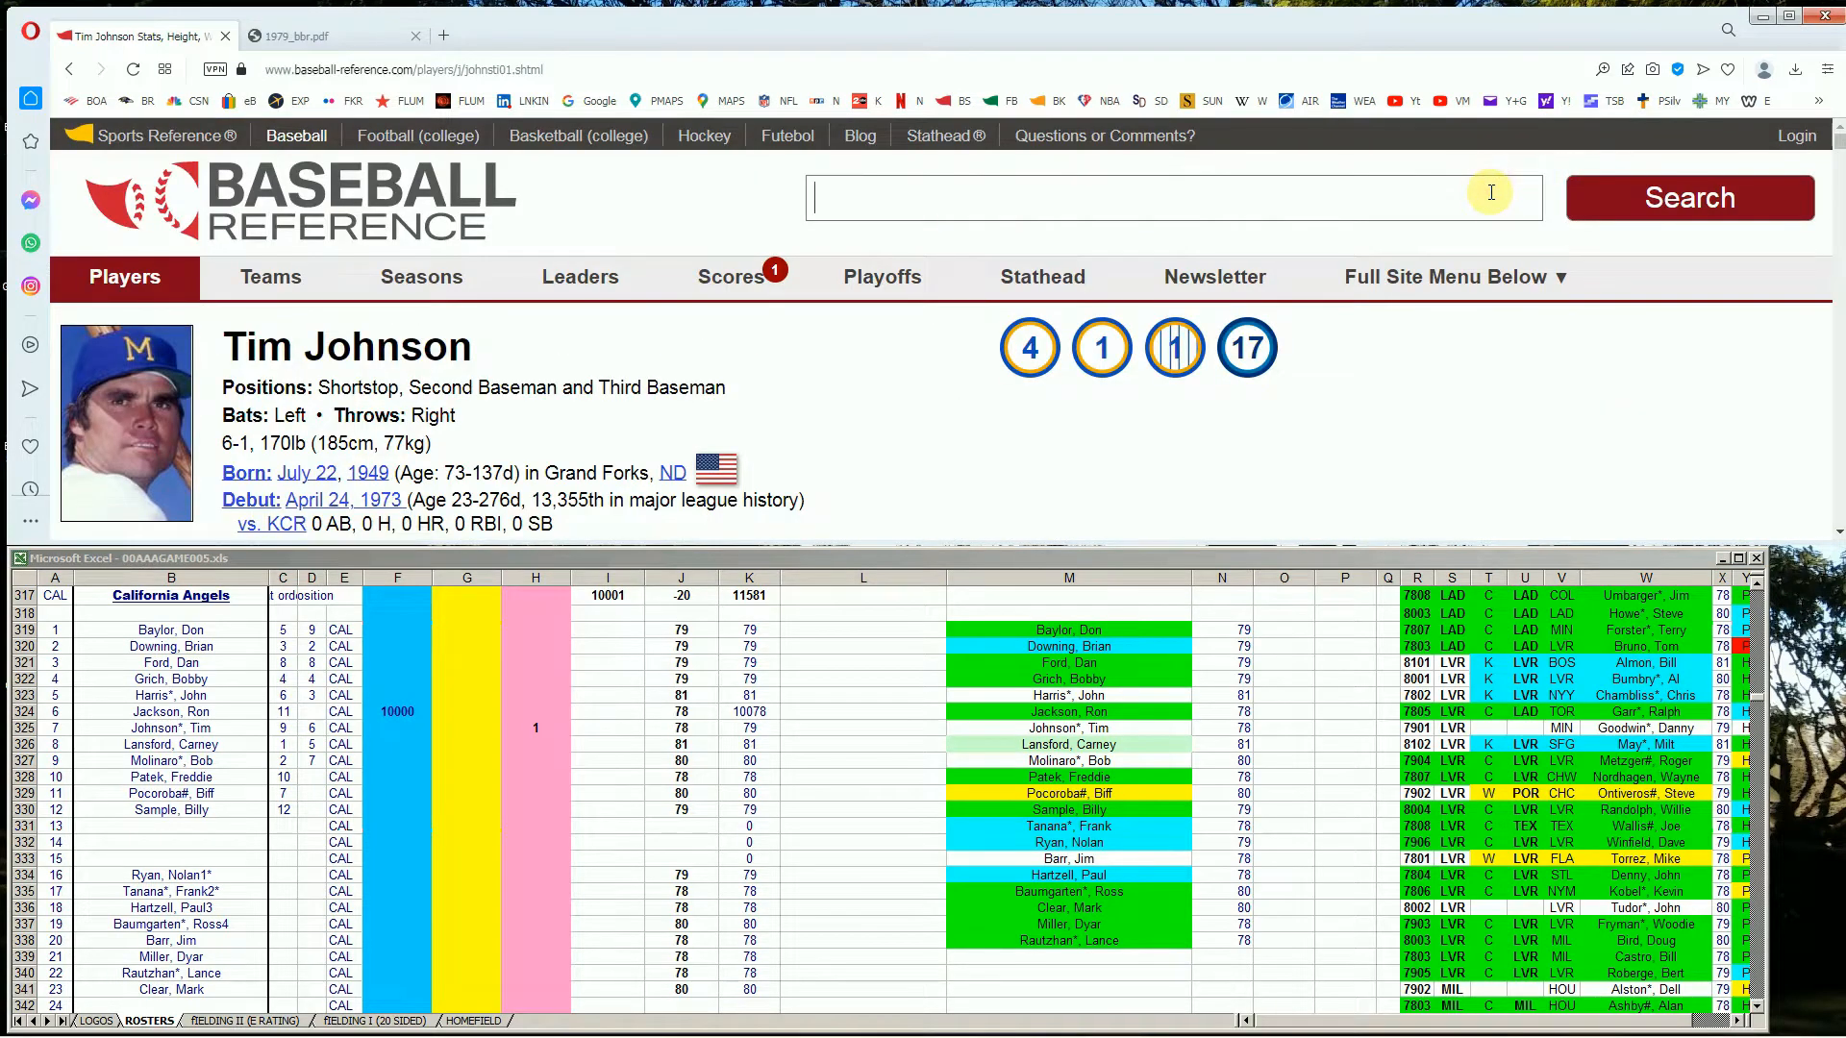
pyautogui.write('patek')
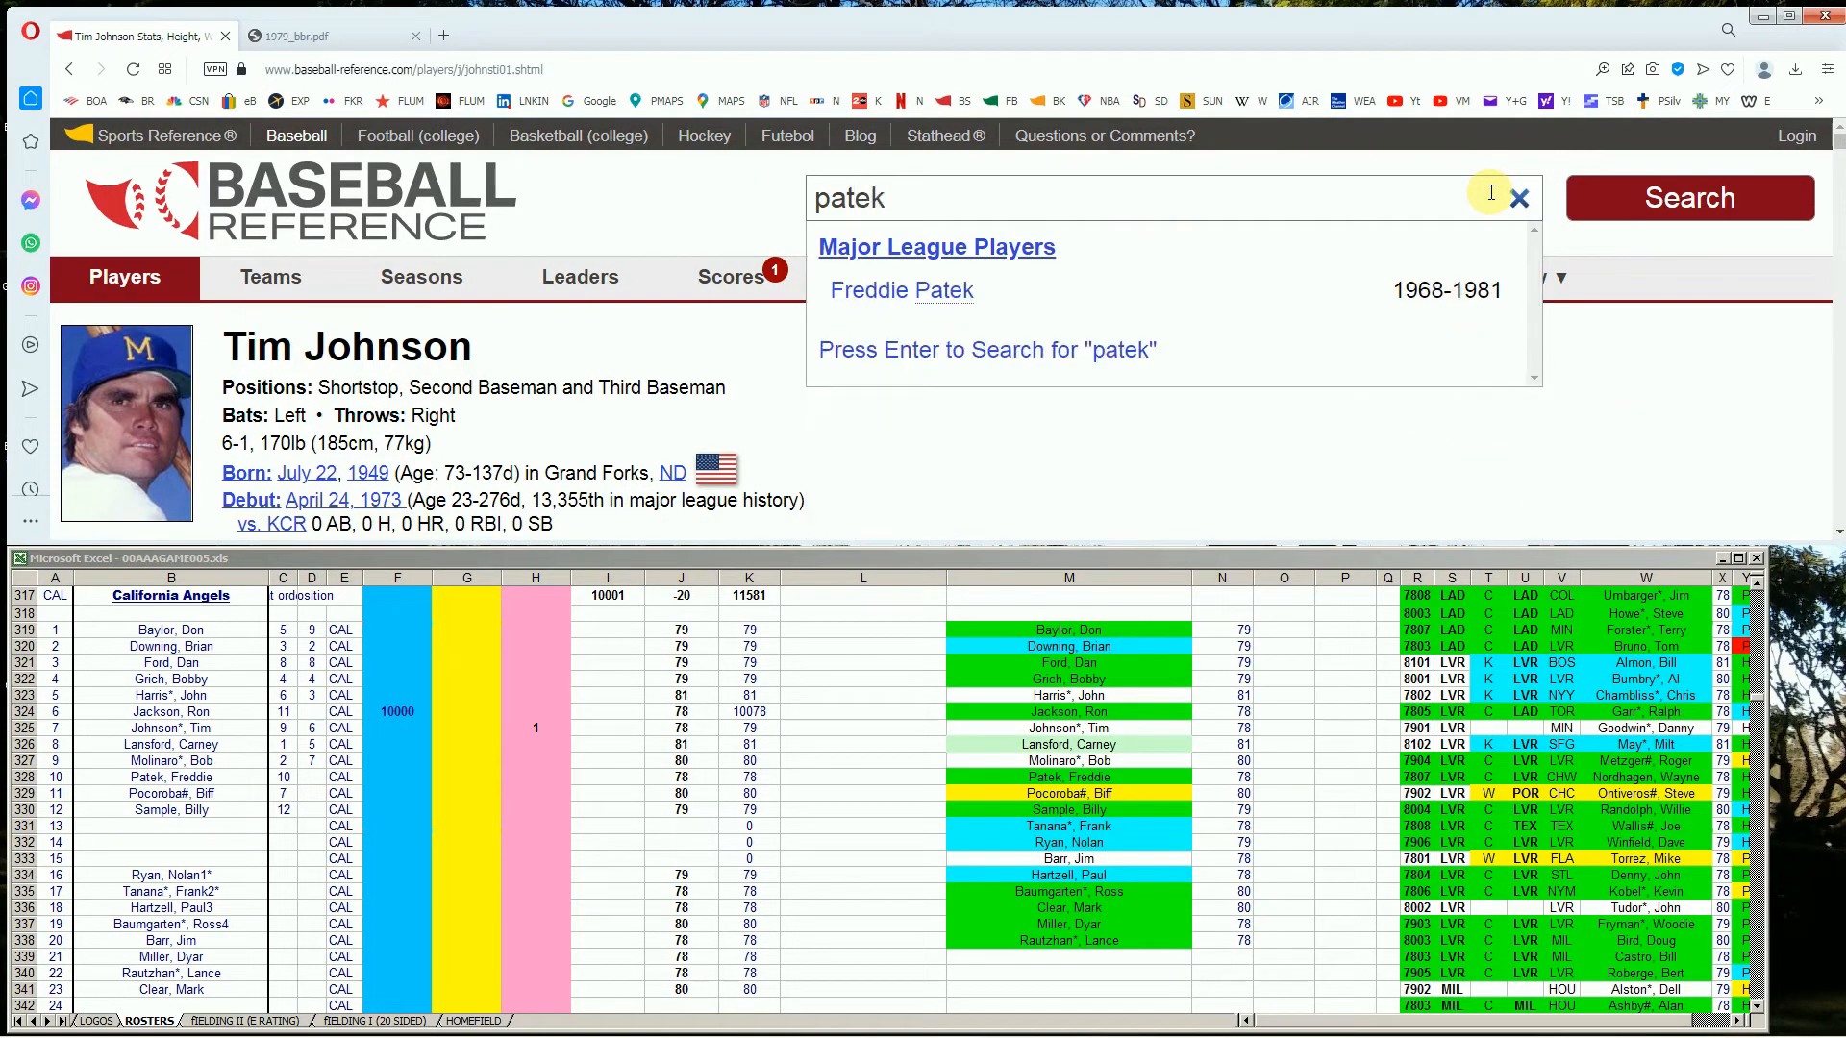
pyautogui.click(924, 292)
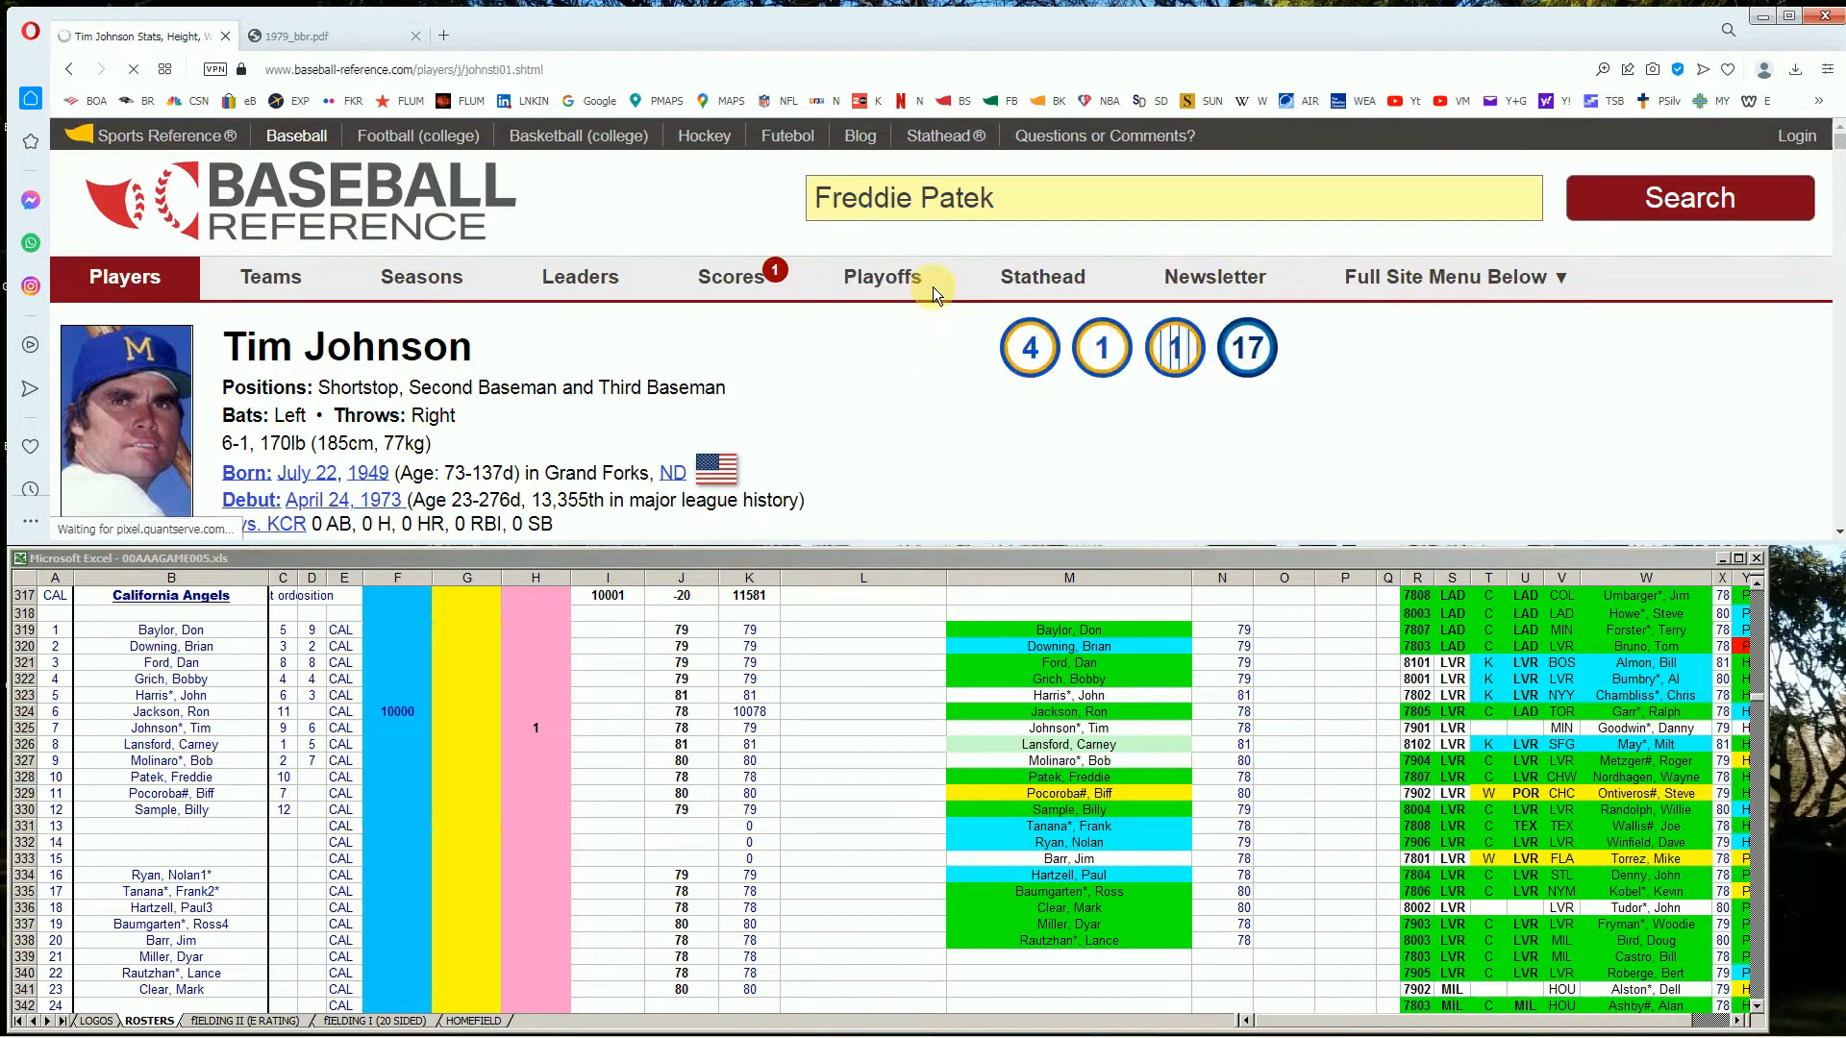
pyautogui.scroll(-6, 1126, 361)
pyautogui.scroll(-6, 1142, 356)
pyautogui.scroll(-2, 200, 394)
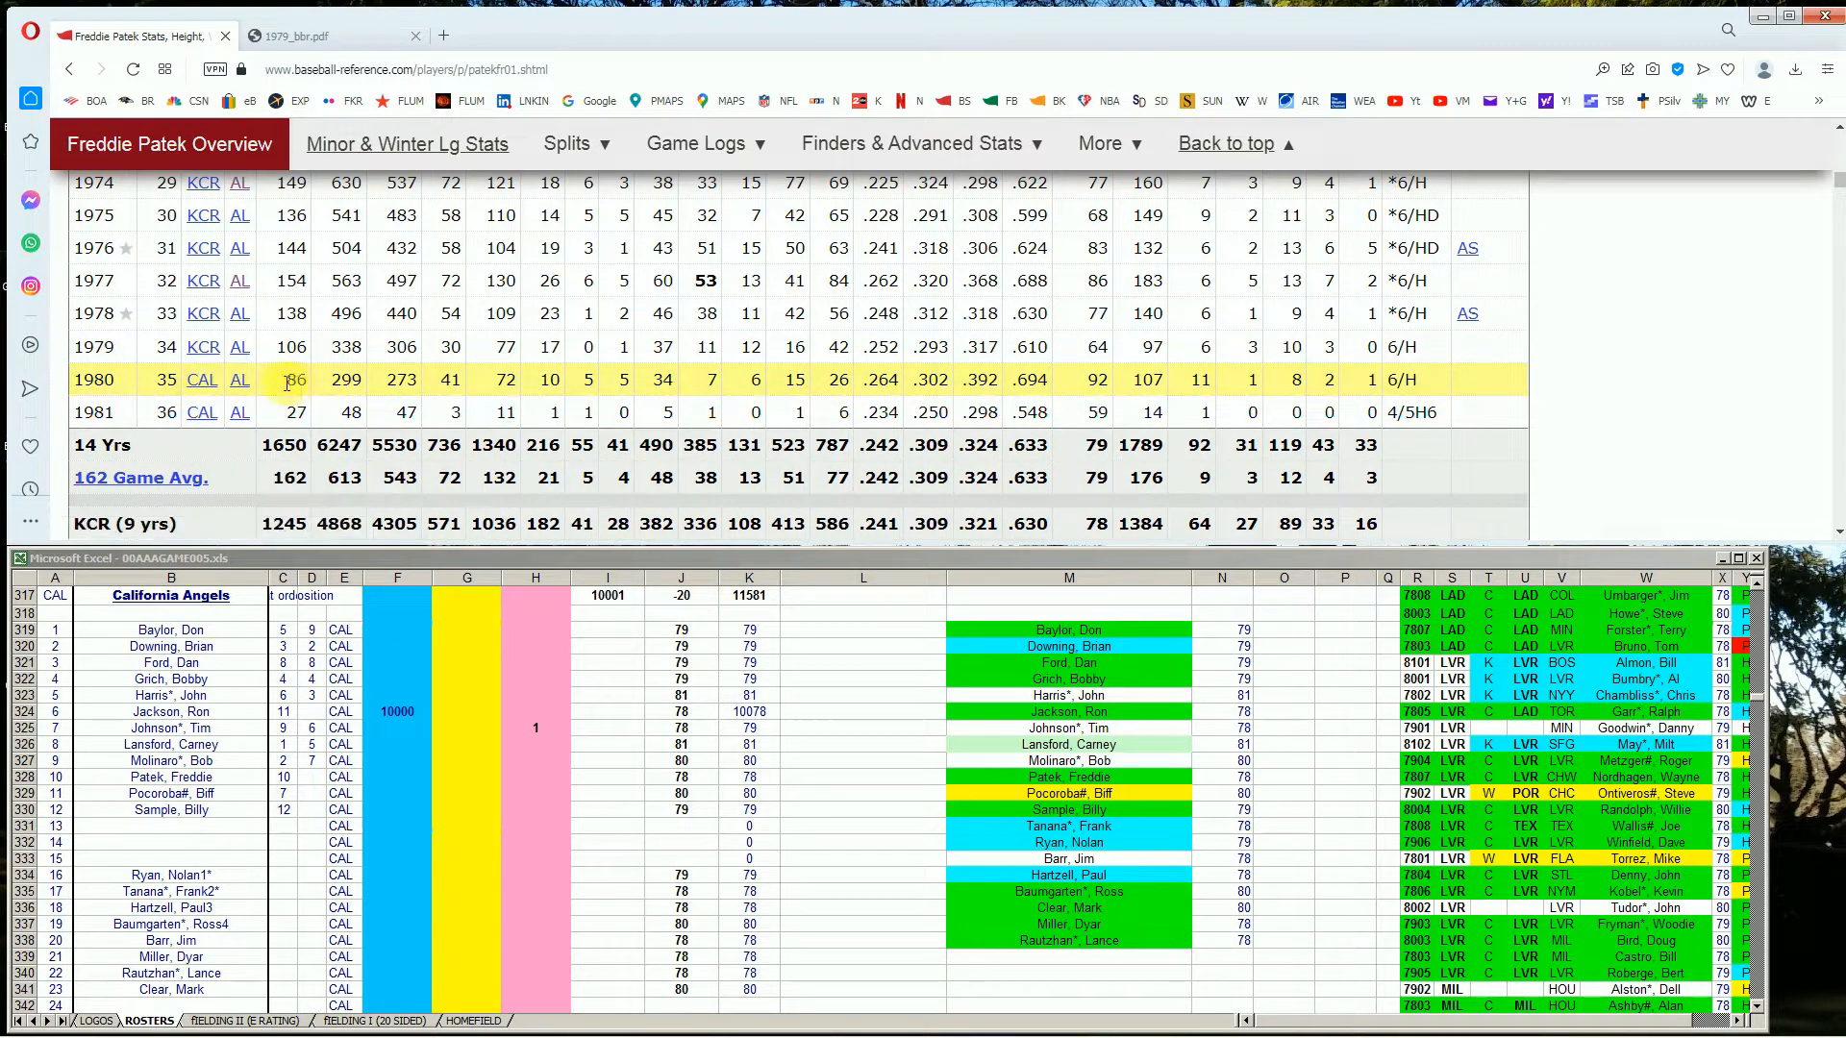
# Enter 10000 in the blue column F for Patek, Freddie on the California Angels roster
pyautogui.click(393, 749)
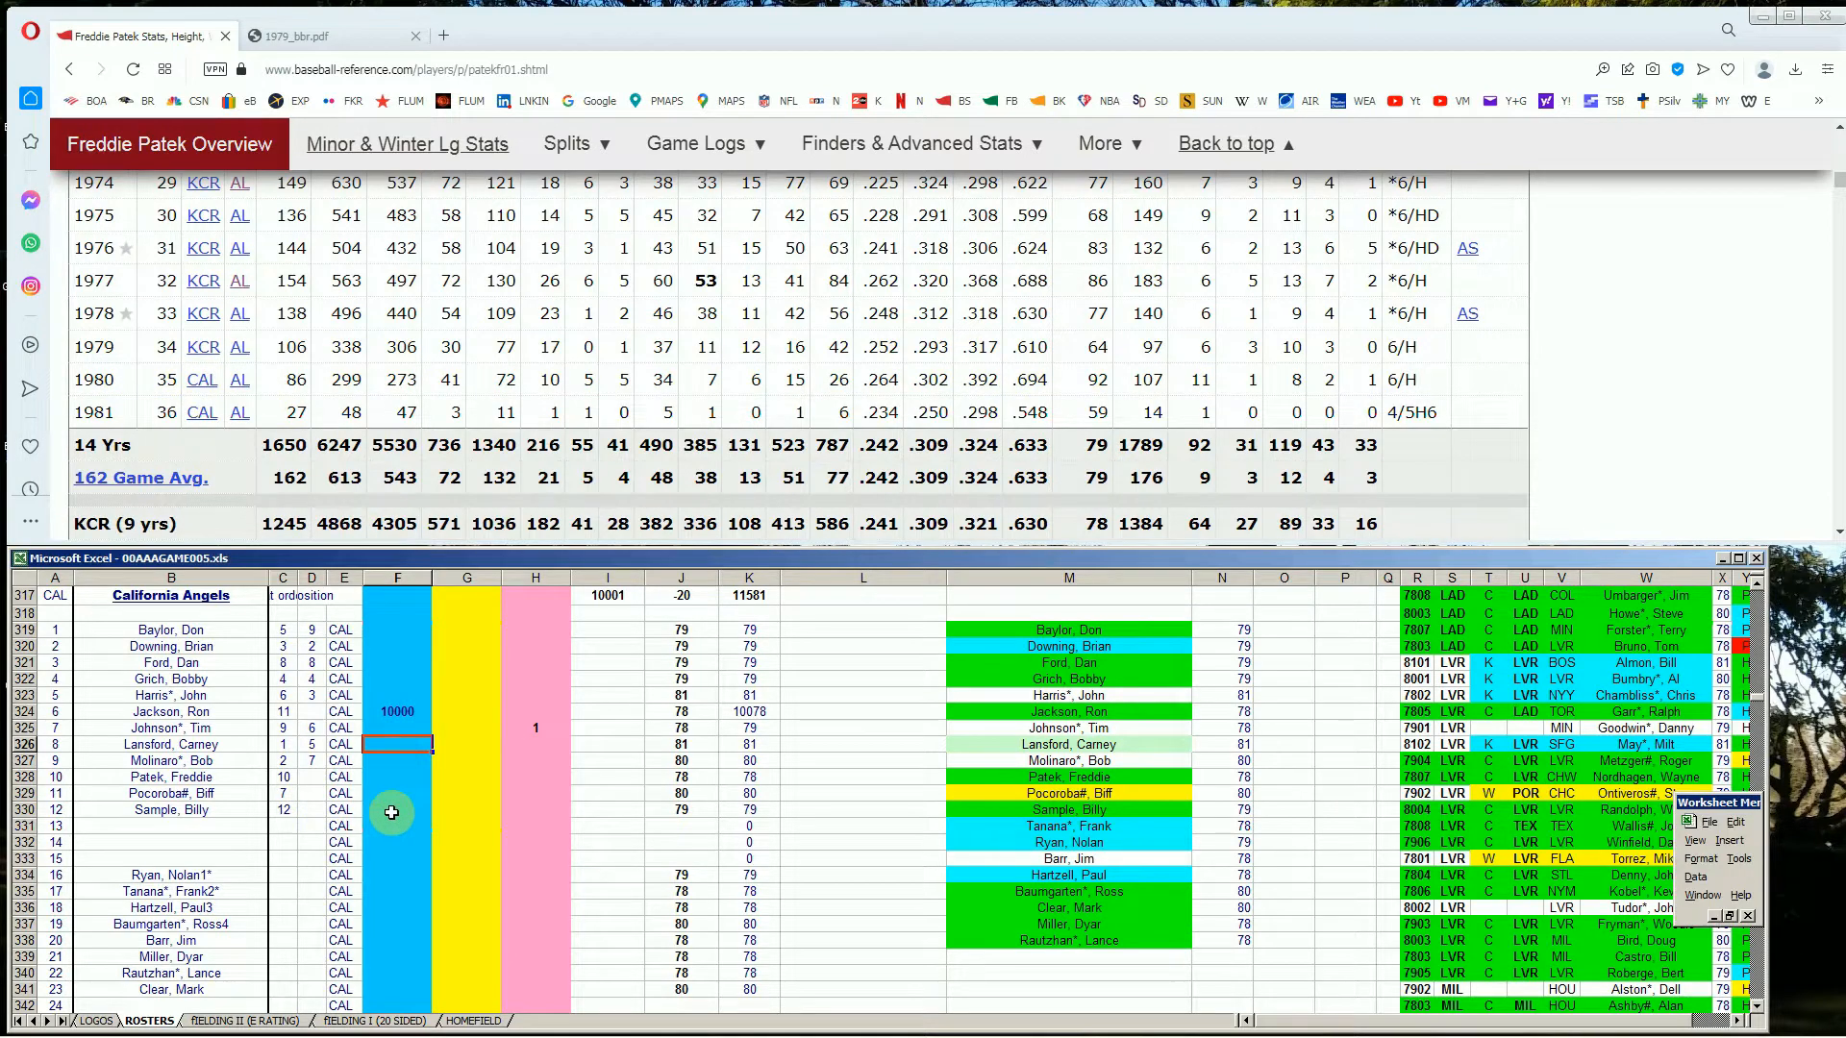
pyautogui.press('Up')
pyautogui.press('Down')
pyautogui.press('Down')
pyautogui.press('Up')
pyautogui.press('Up')
pyautogui.press('Down')
pyautogui.press('Down')
pyautogui.press('Up')
pyautogui.press('Down')
pyautogui.press('Down')
pyautogui.write('10000')
pyautogui.press('Up')
pyautogui.press('Down')
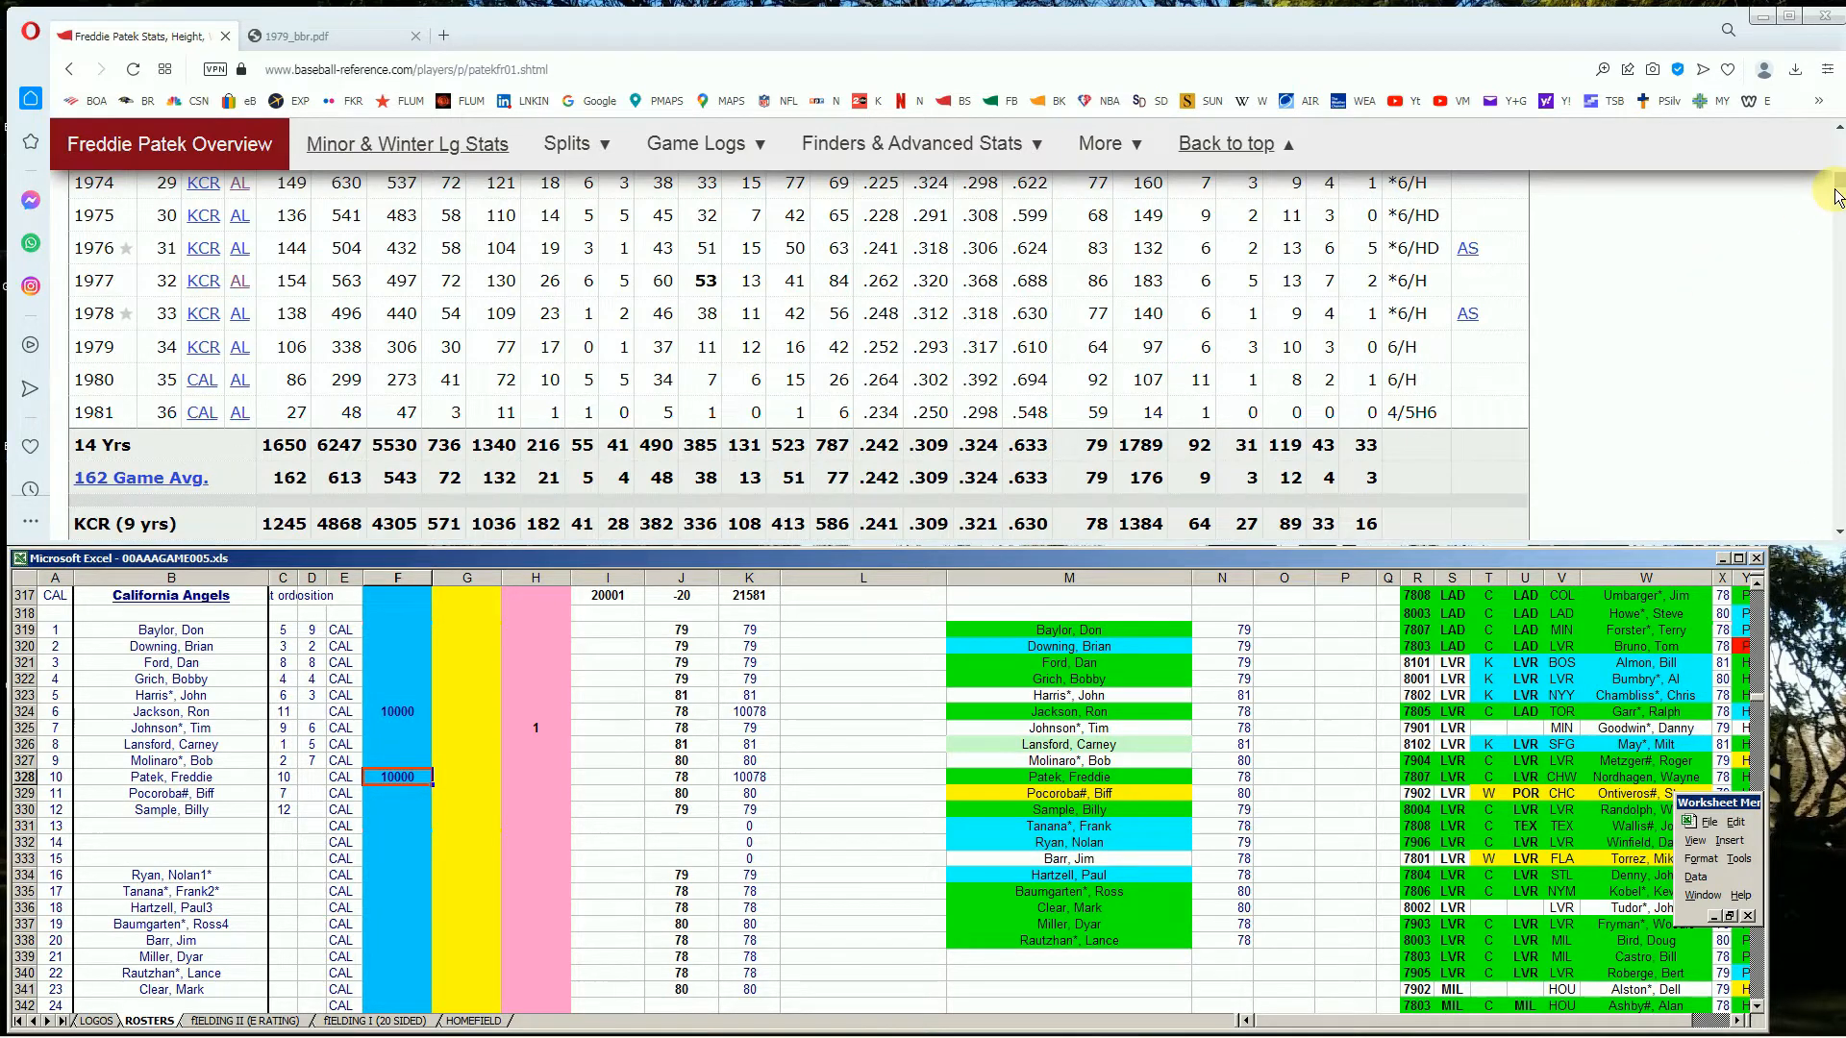
# Search Baseball Reference for "tanana" and open Frank Tanana's player page
pyautogui.moveTo(1839, 181); pyautogui.dragTo(1840, 133)
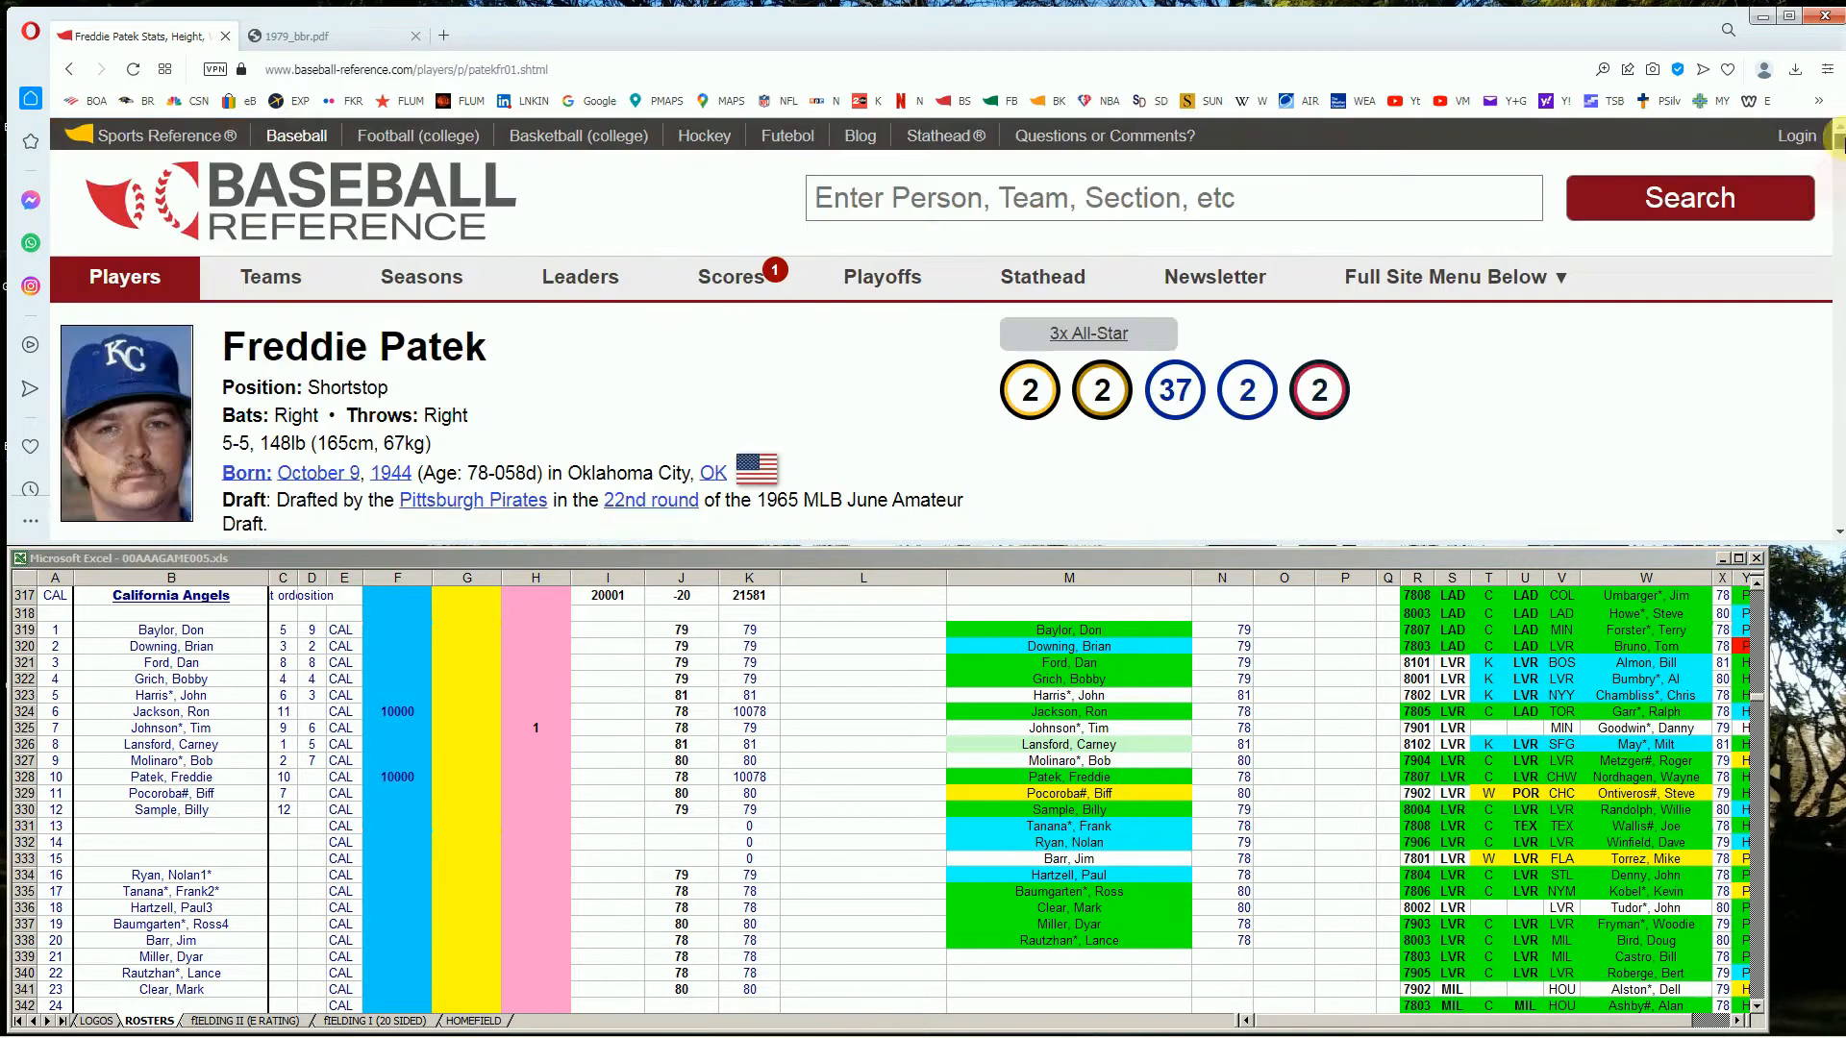
pyautogui.click(1427, 185)
pyautogui.write('tanana')
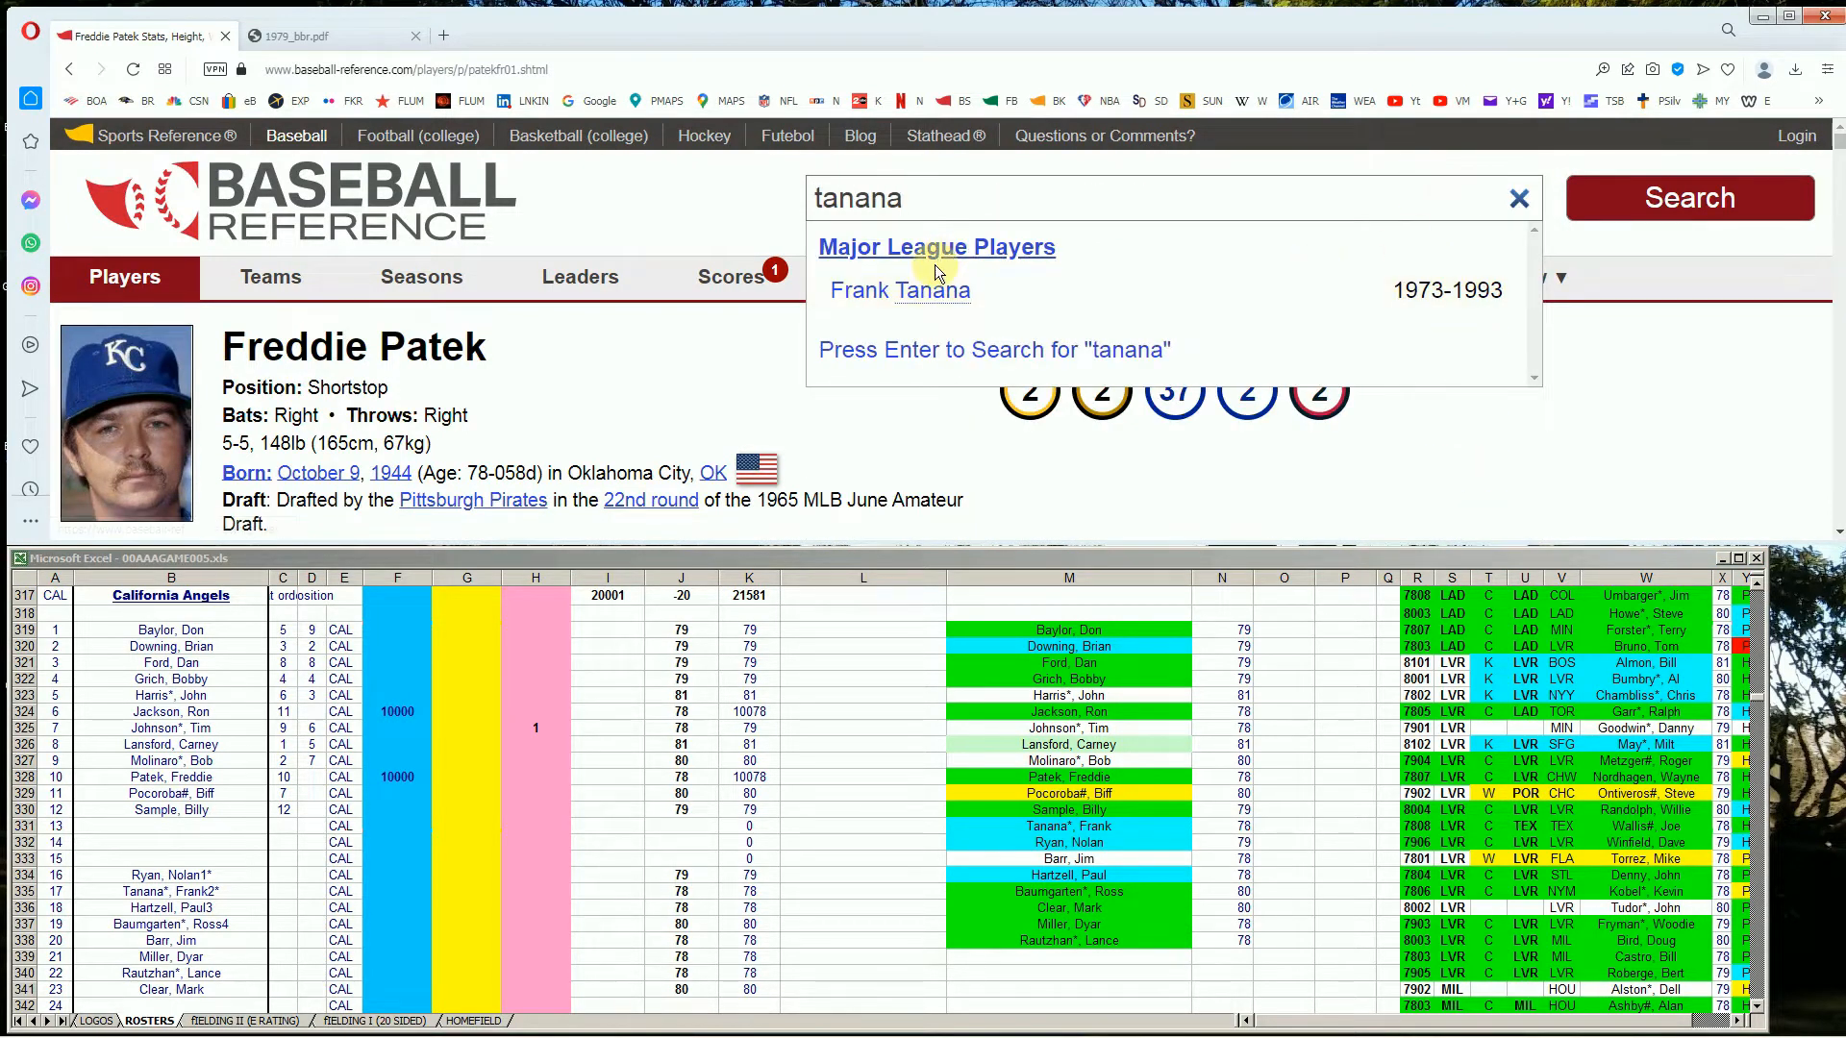
pyautogui.click(942, 289)
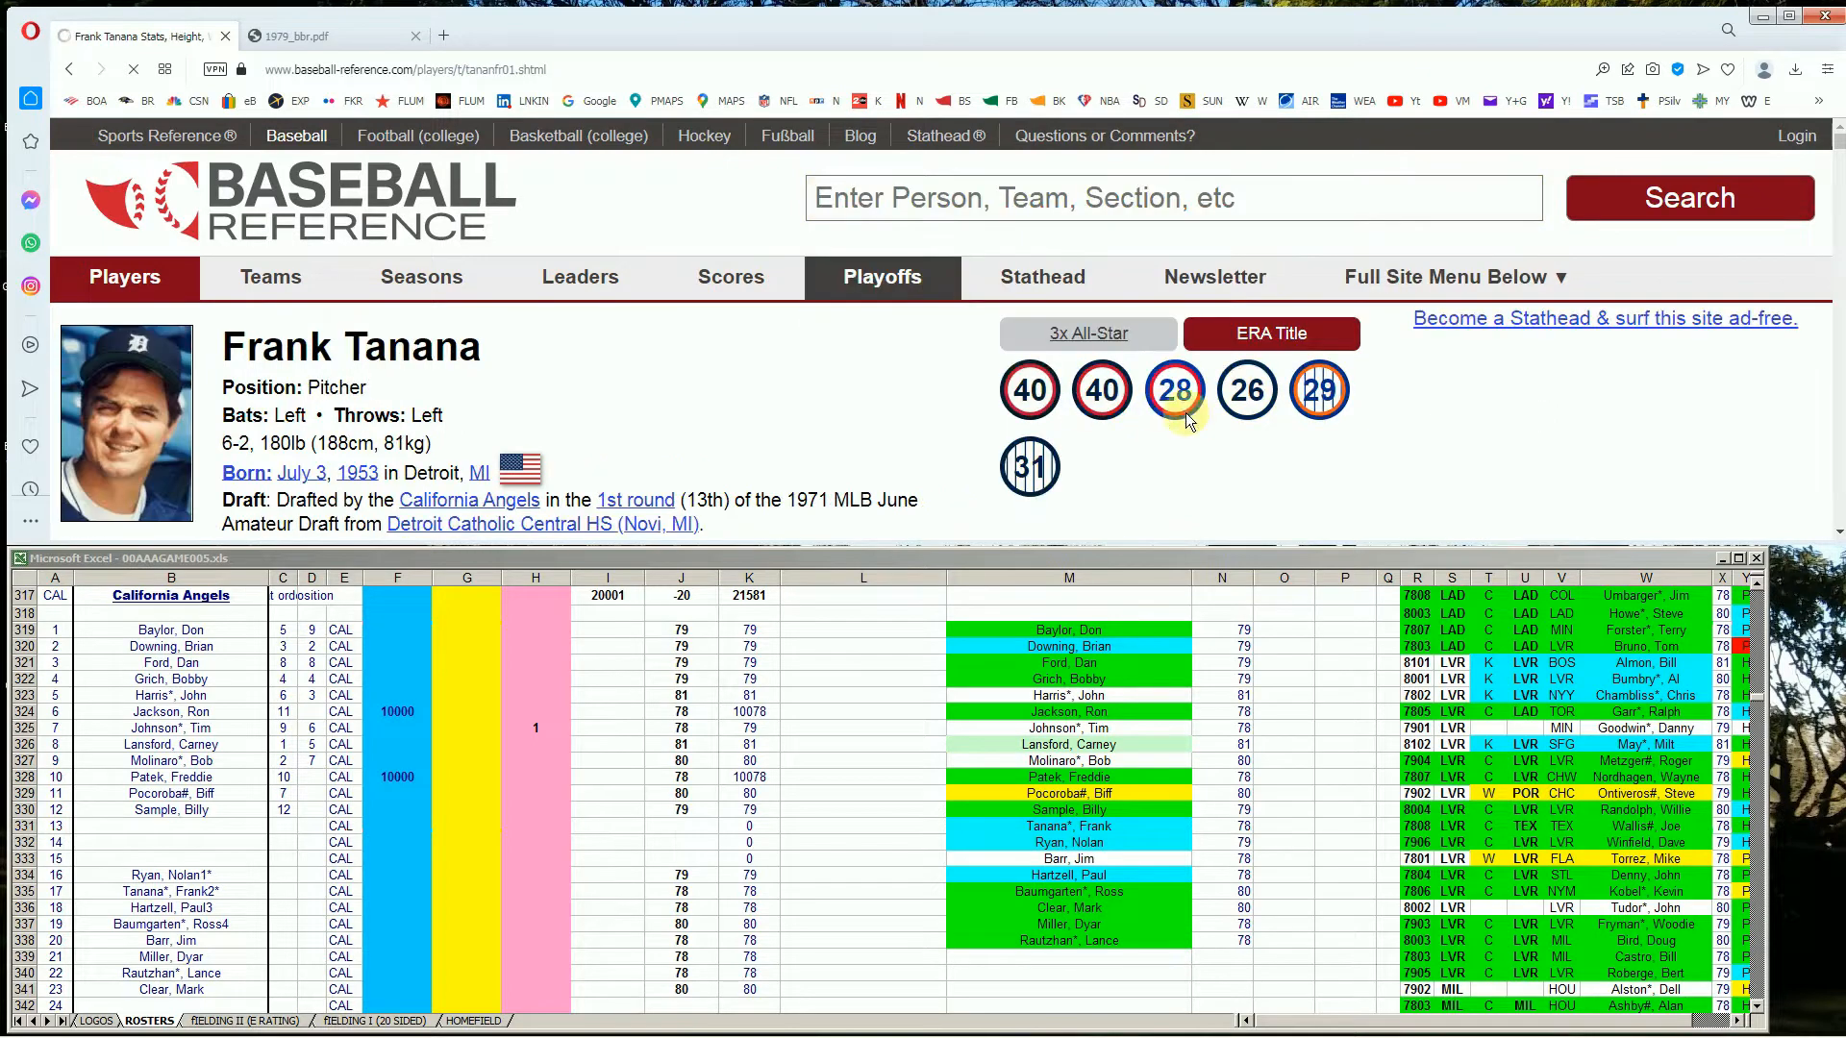
# Examine Frank Tanana's Standard Pitching table for the team he played for in each season from 1973 to 1993
pyautogui.scroll(-2, 1300, 366)
pyautogui.scroll(-4, 1300, 366)
pyautogui.scroll(3, 1299, 366)
pyautogui.scroll(-1, 1300, 366)
pyautogui.scroll(1, 1299, 367)
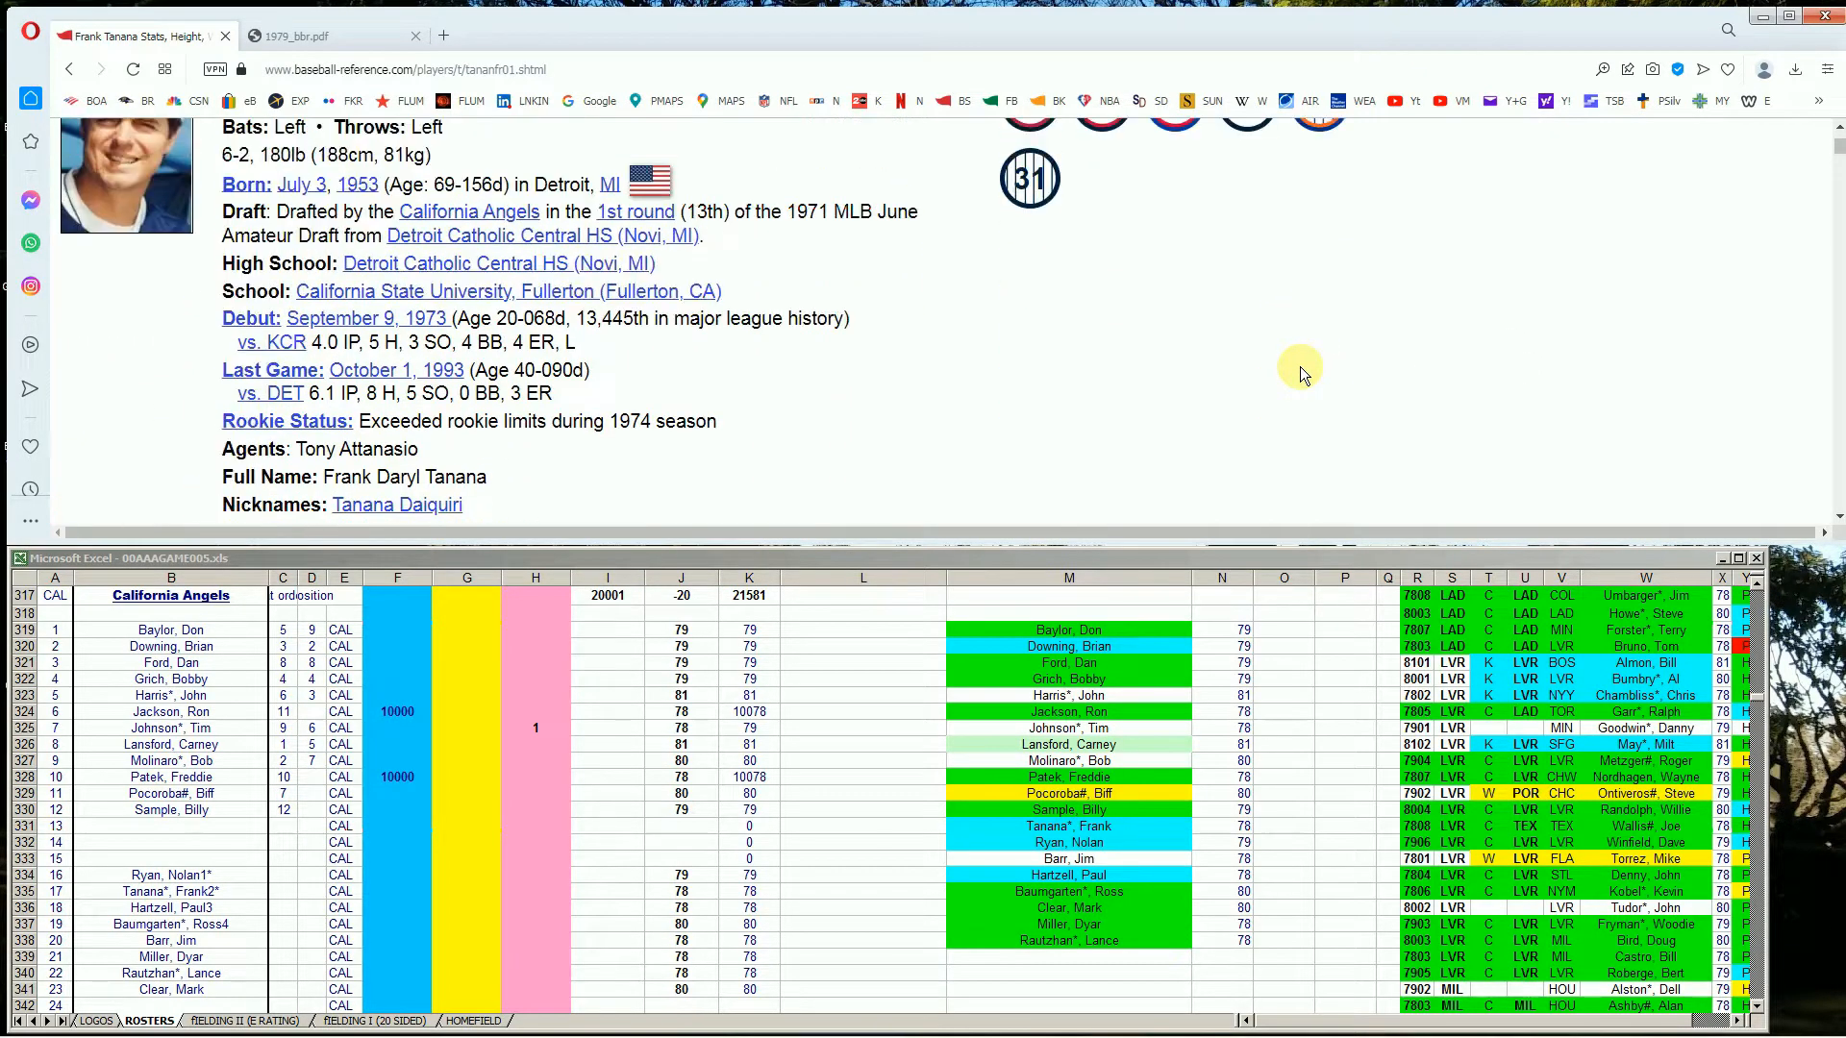
pyautogui.scroll(-4, 1299, 366)
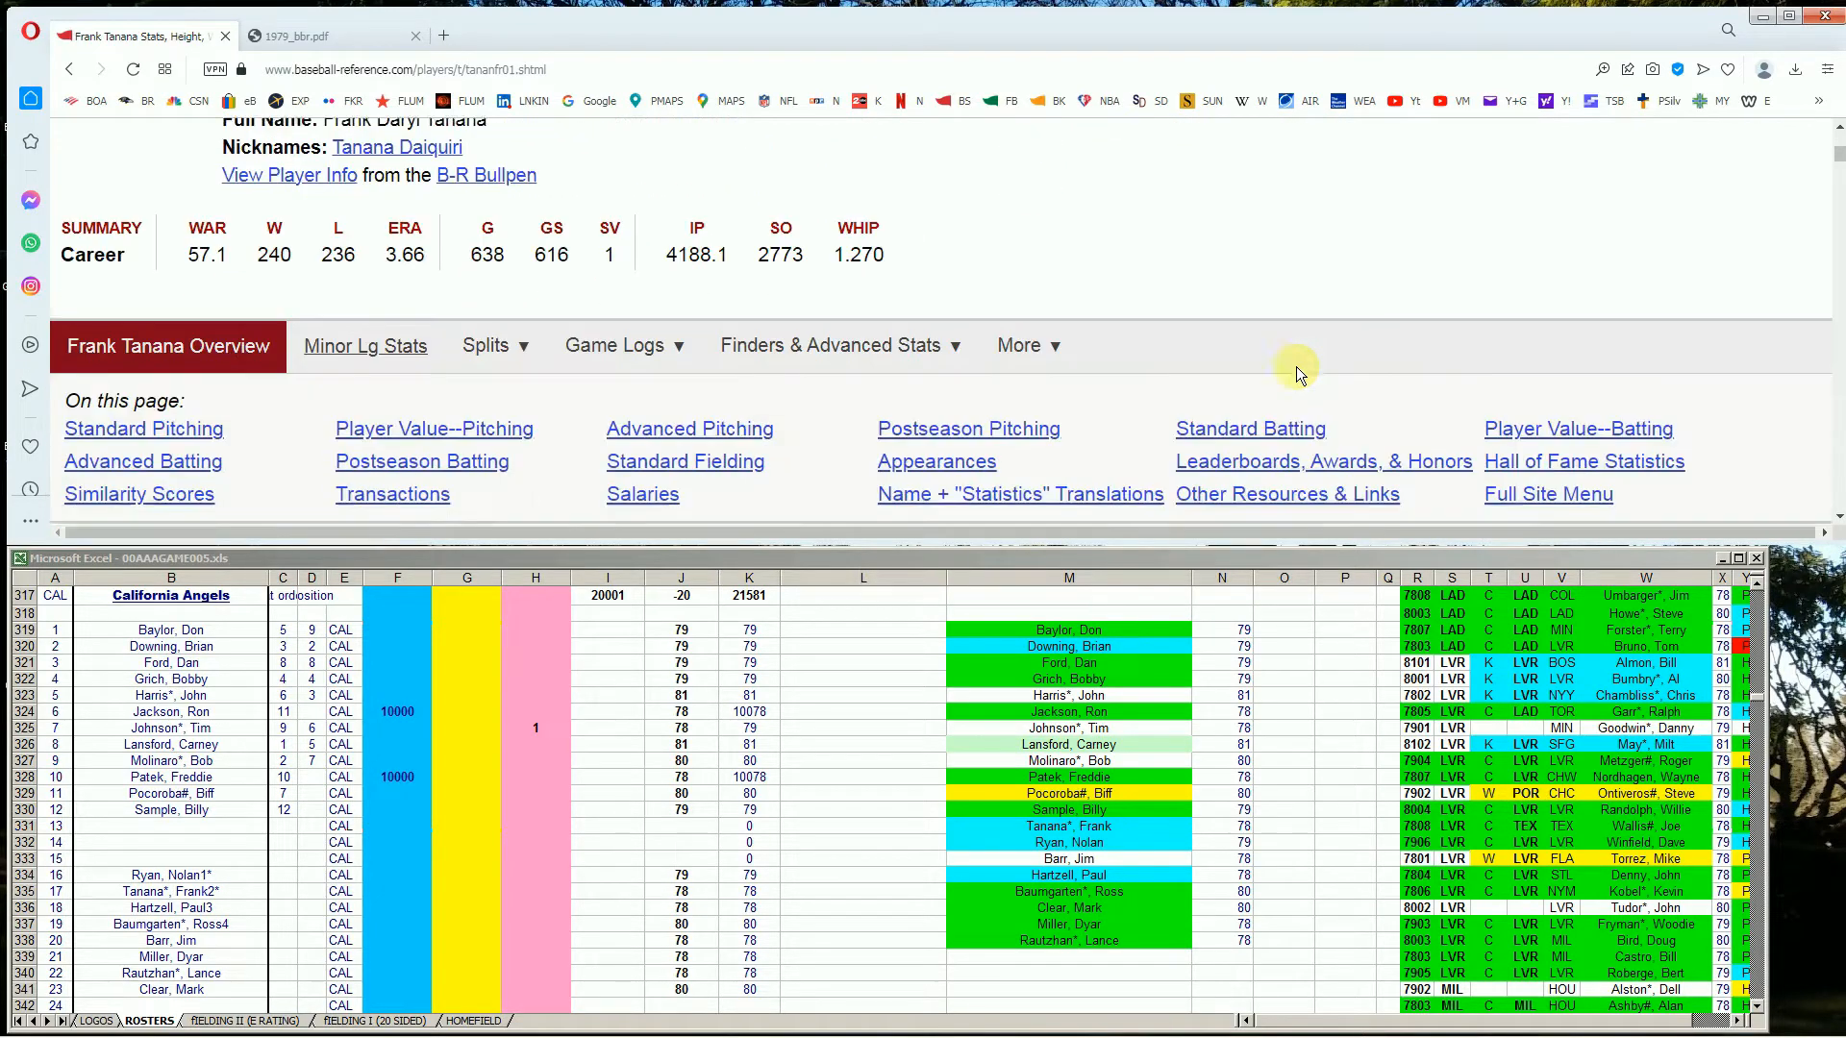
pyautogui.scroll(2, 1281, 357)
pyautogui.scroll(-5, 1269, 358)
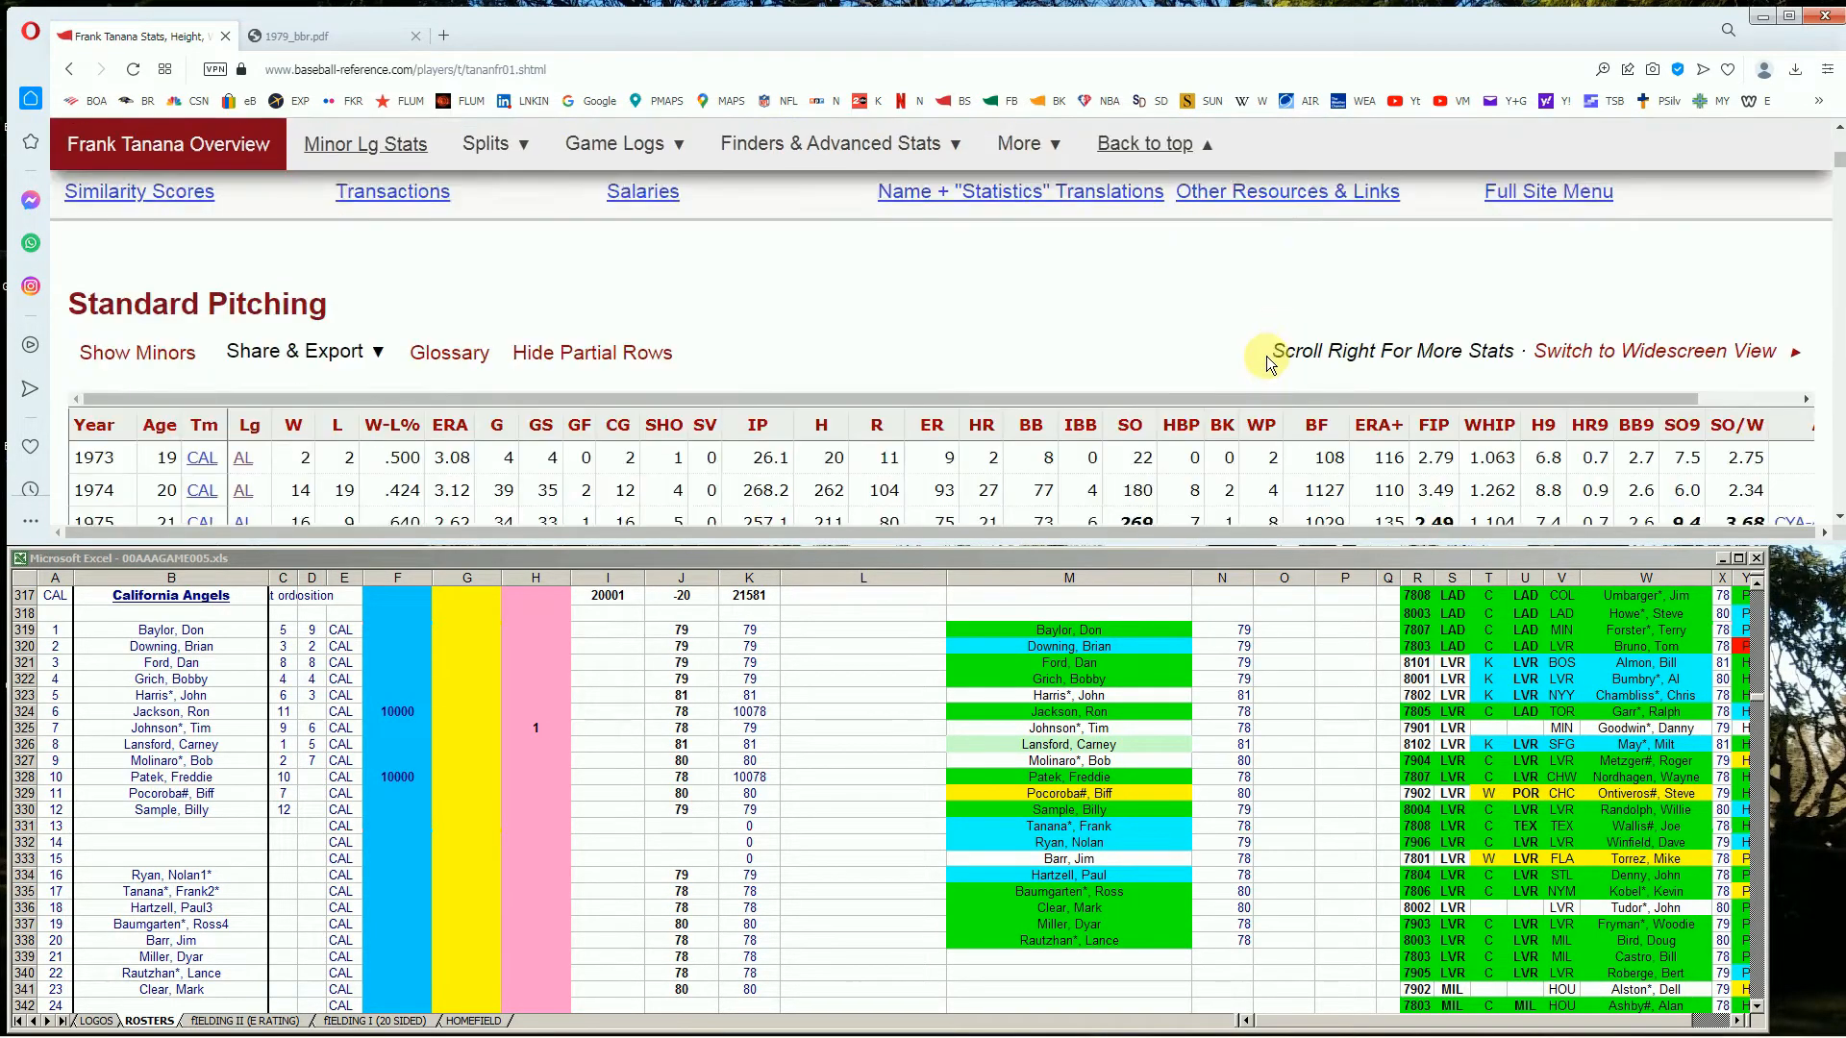
pyautogui.scroll(-2, 1266, 356)
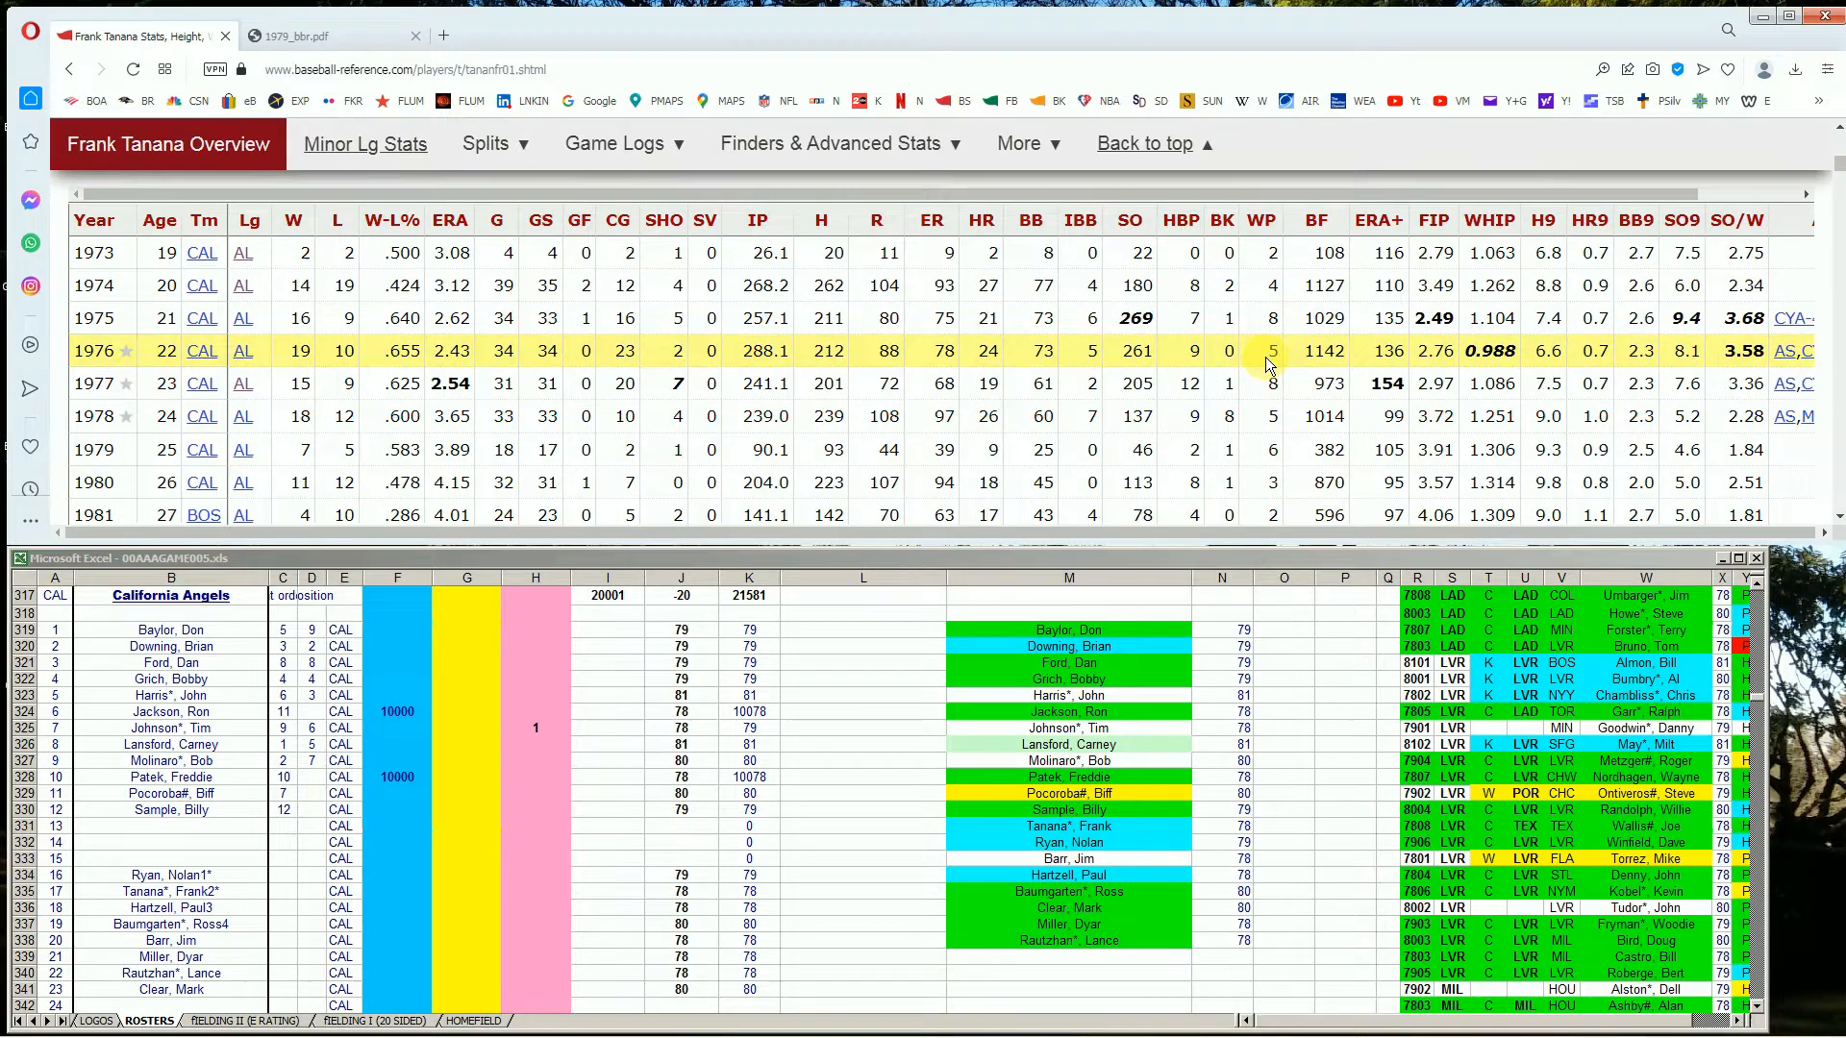
pyautogui.scroll(-1, 1266, 365)
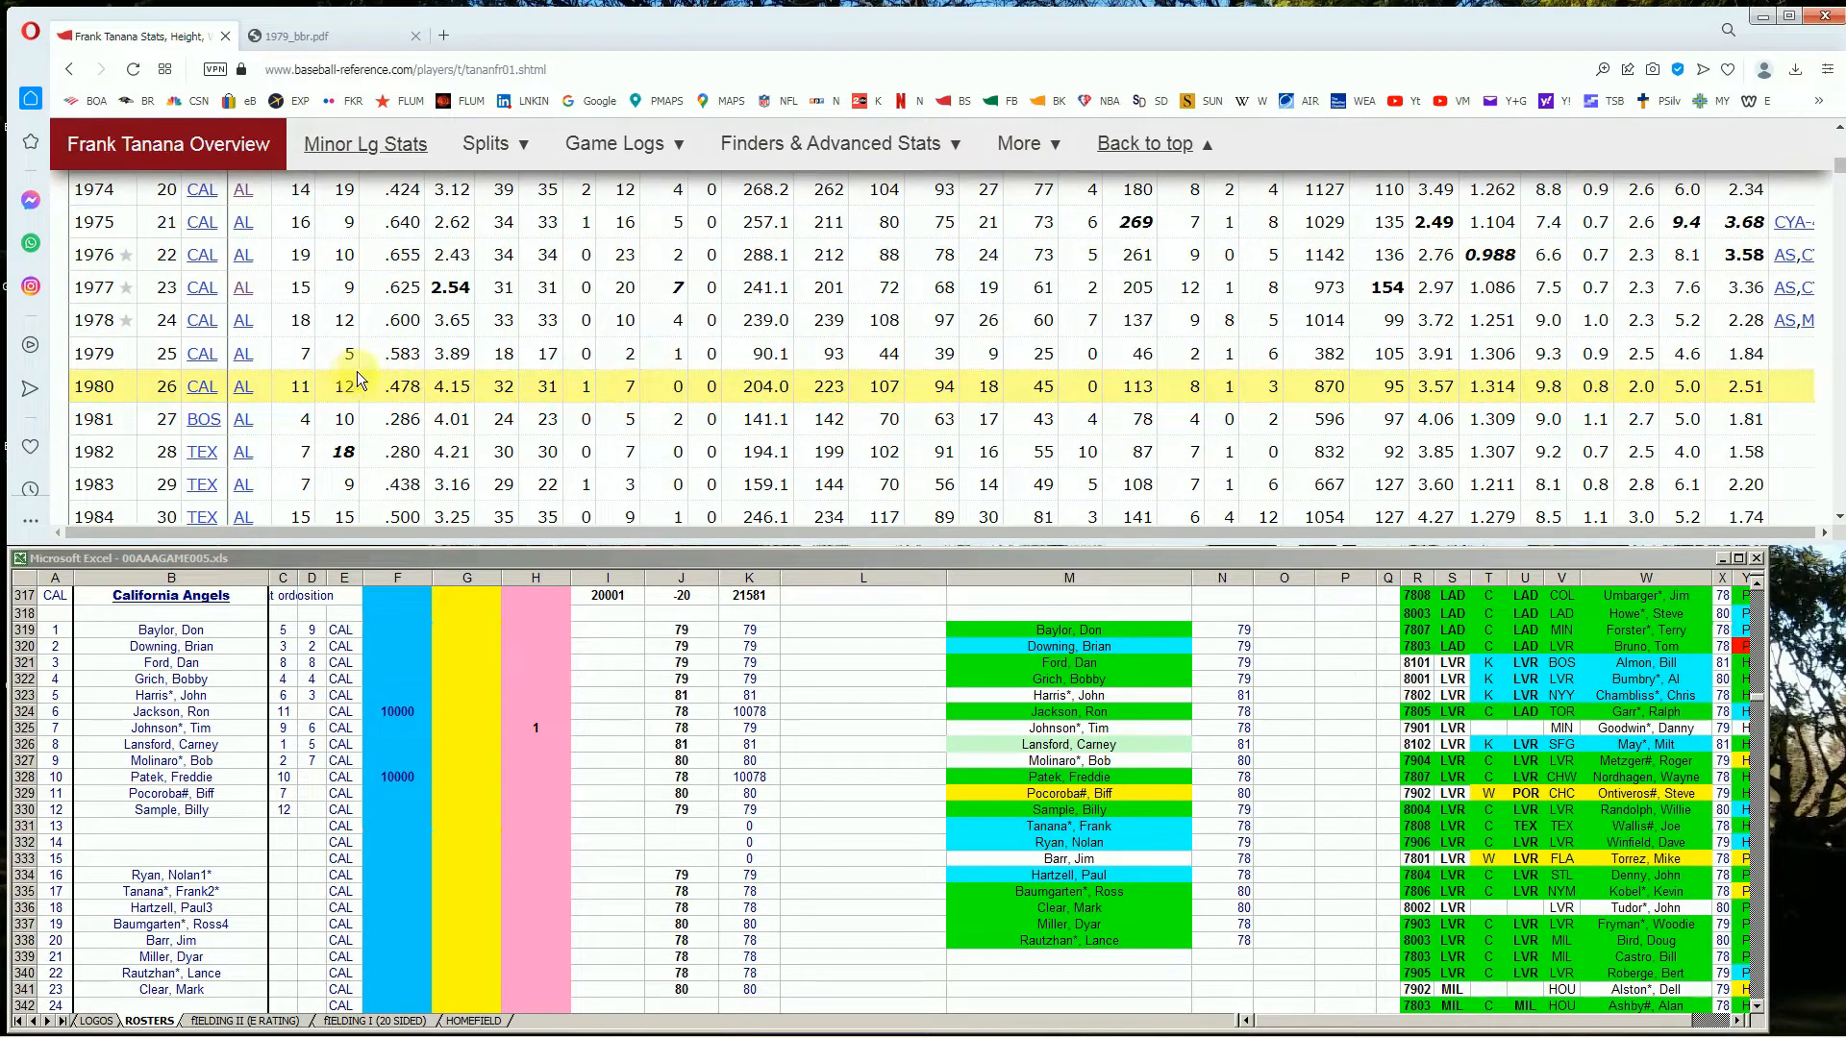
pyautogui.scroll(1, 543, 371)
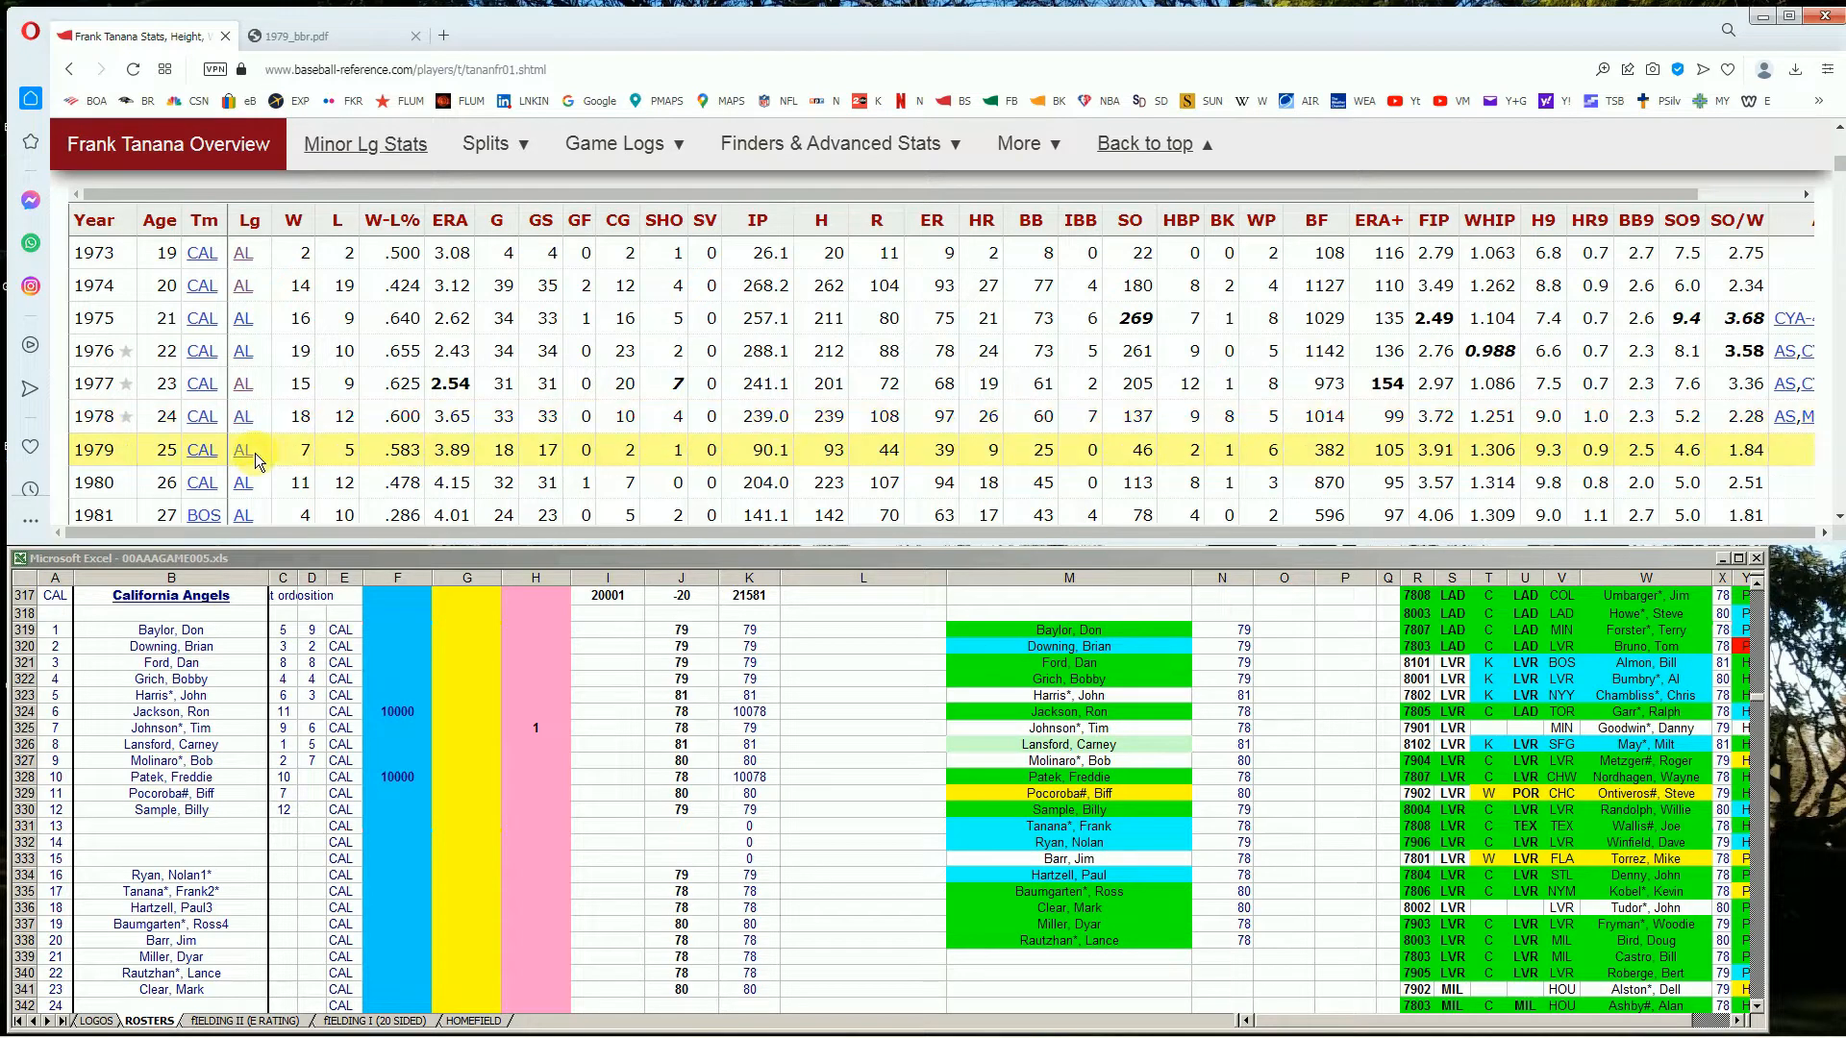
pyautogui.scroll(-1, 241, 457)
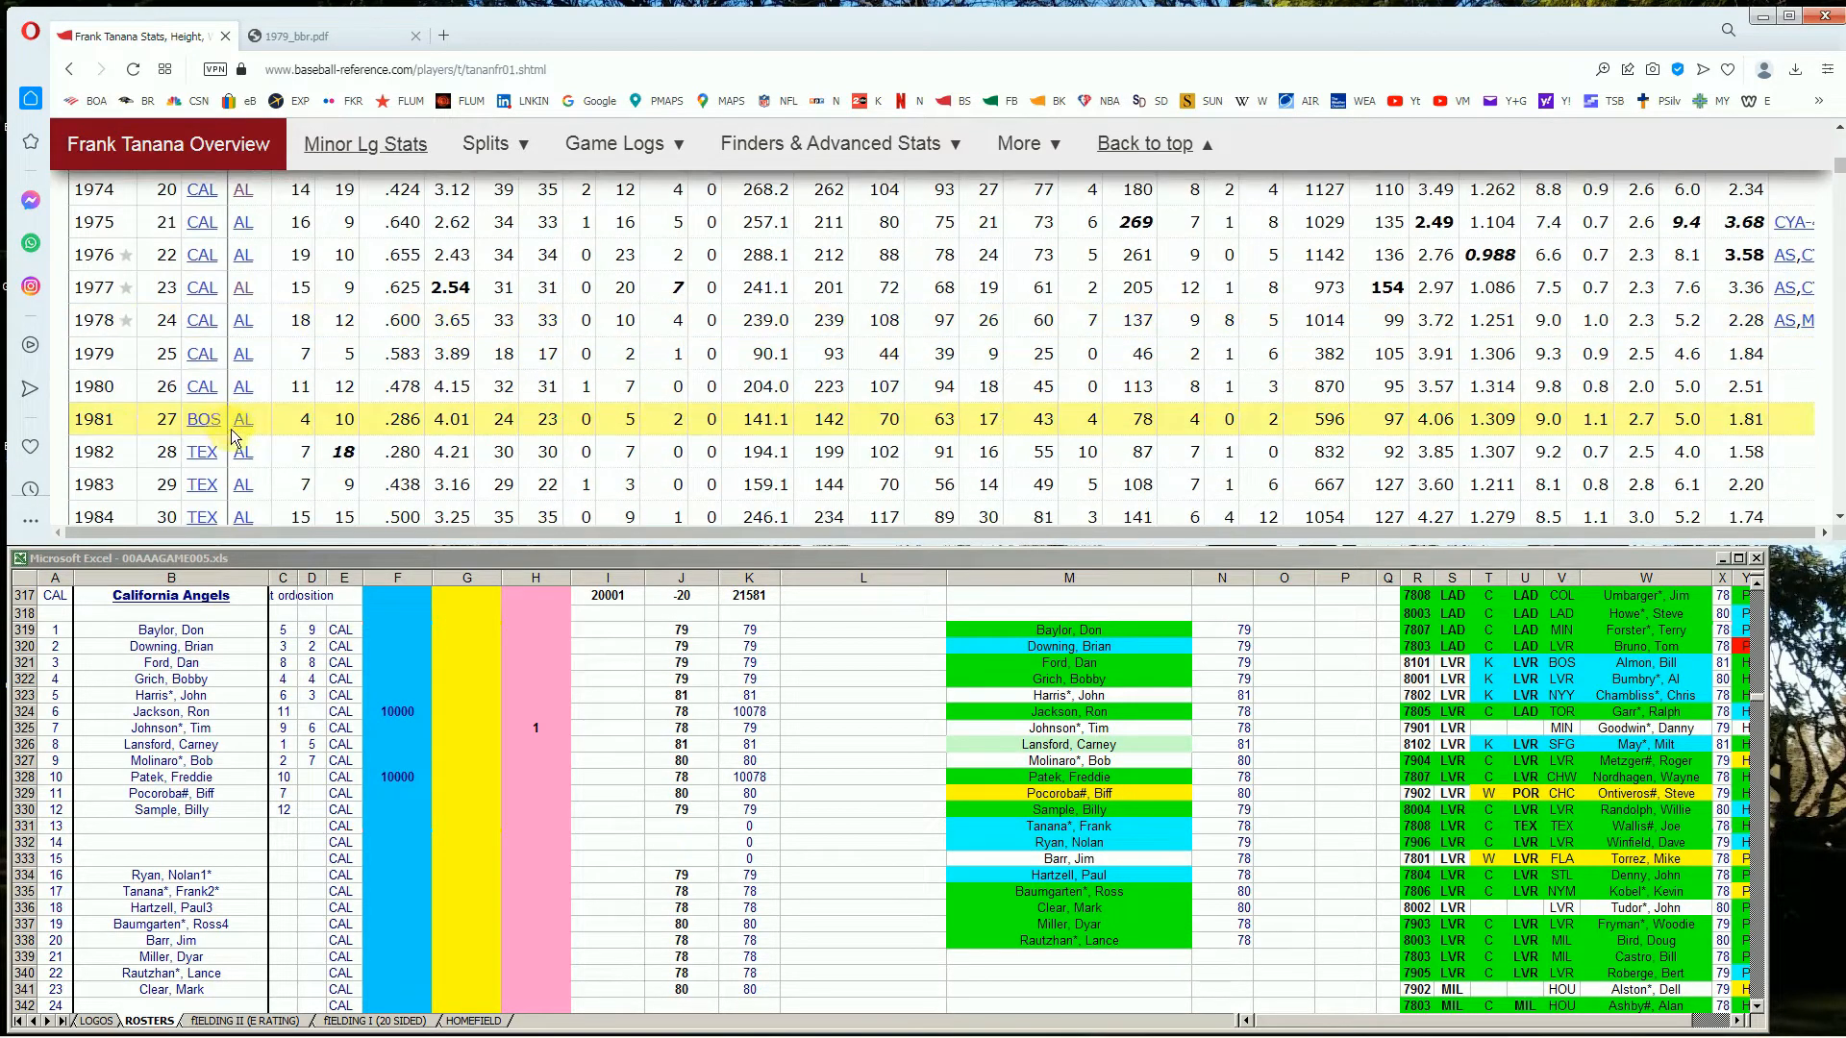
pyautogui.scroll(-3, 223, 437)
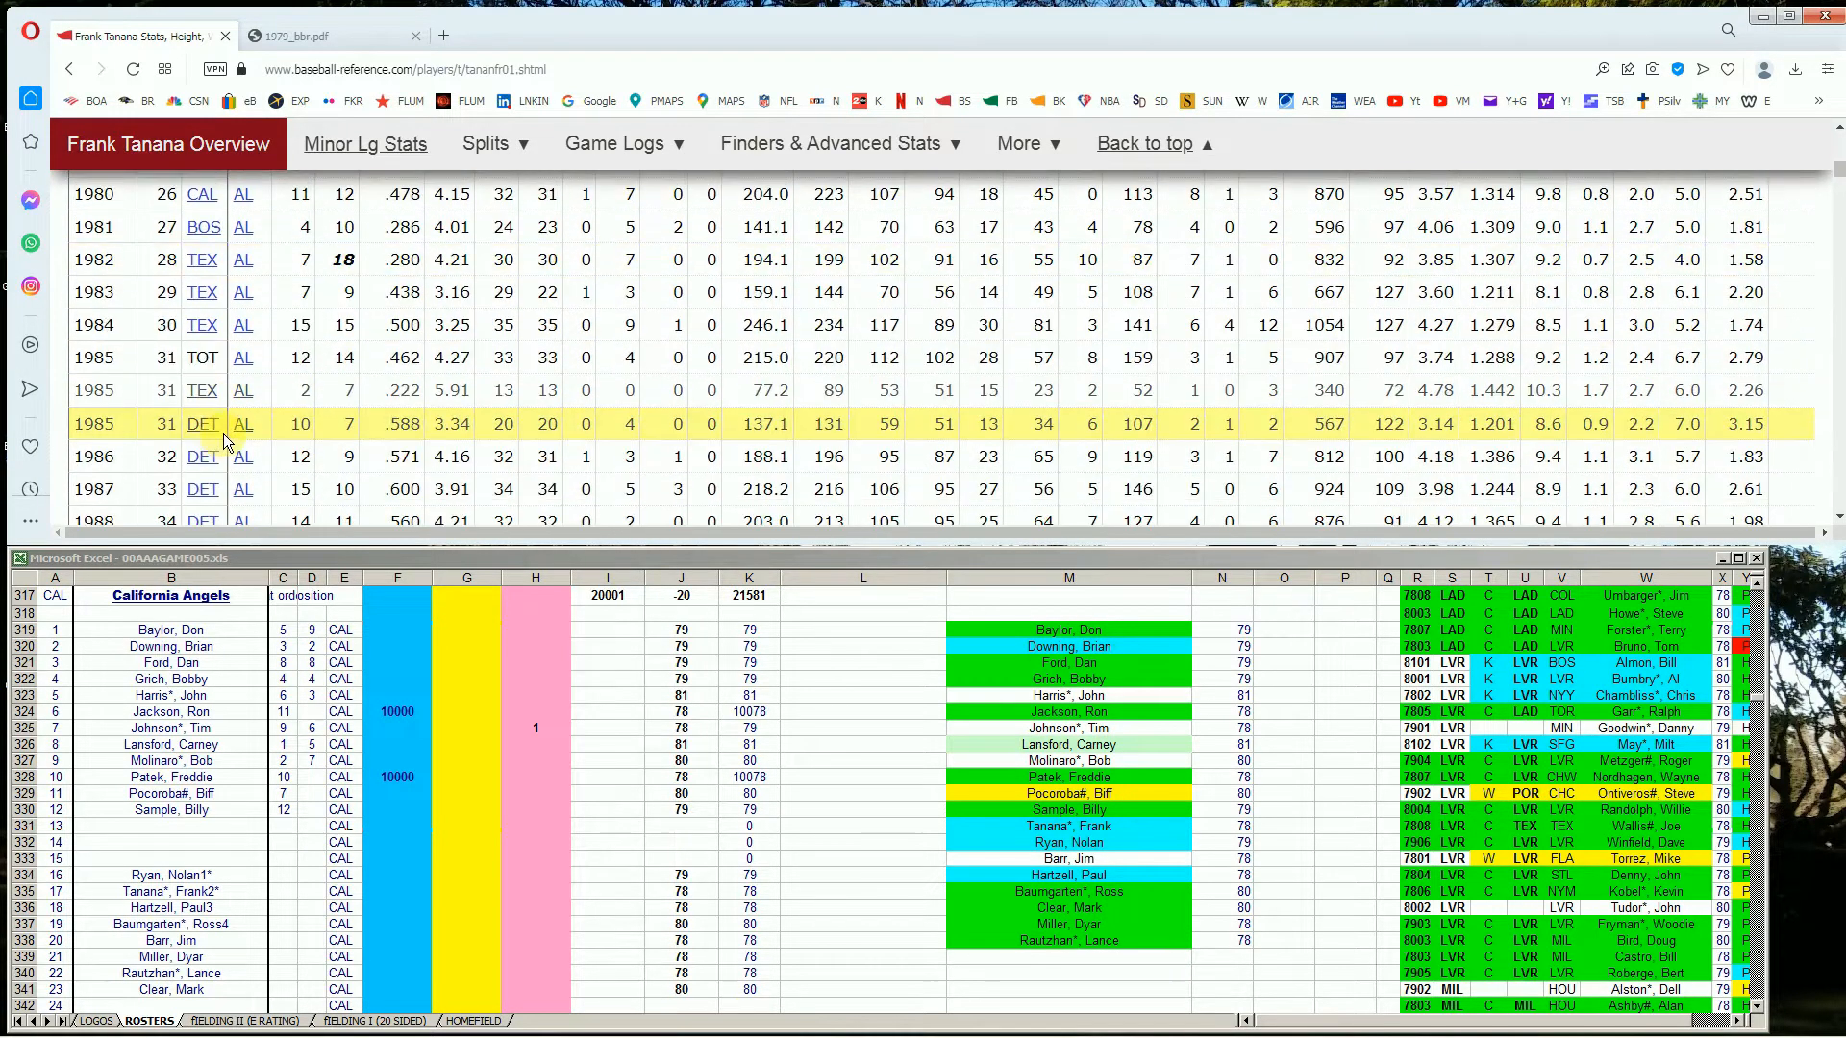
pyautogui.scroll(-2, 216, 457)
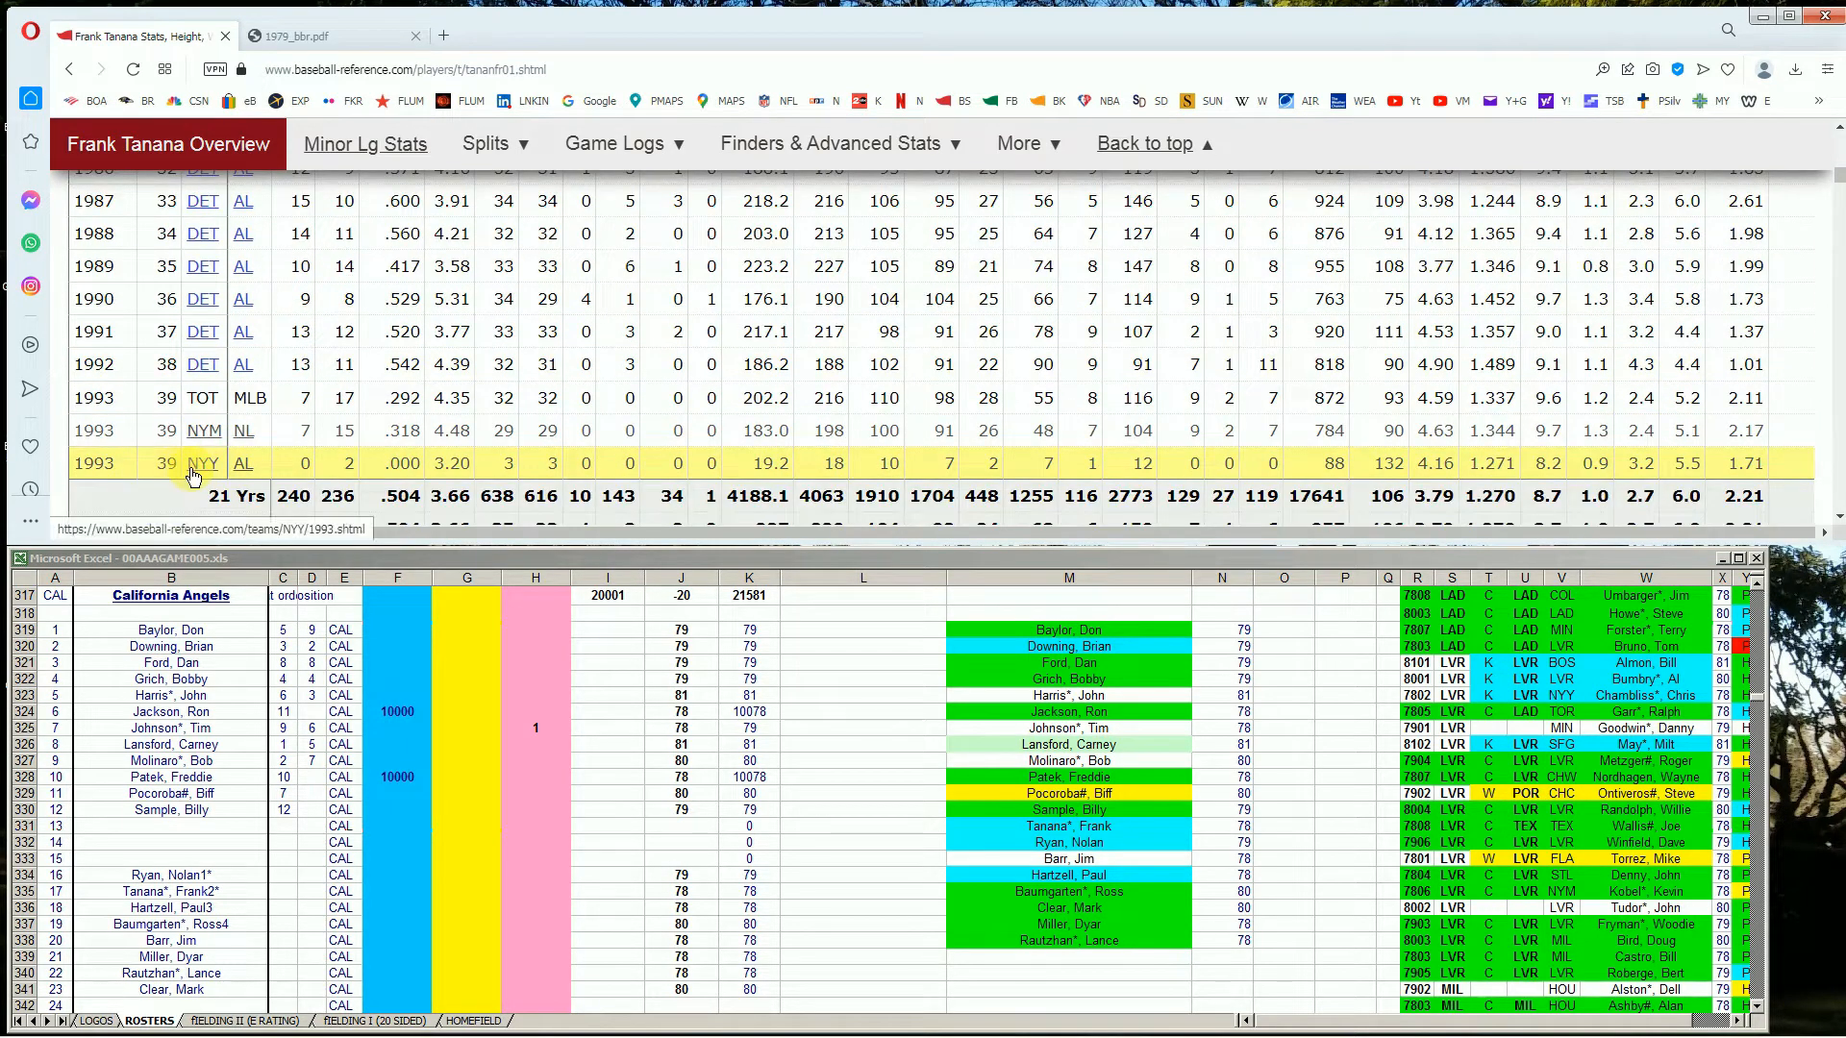
pyautogui.moveTo(440, 442)
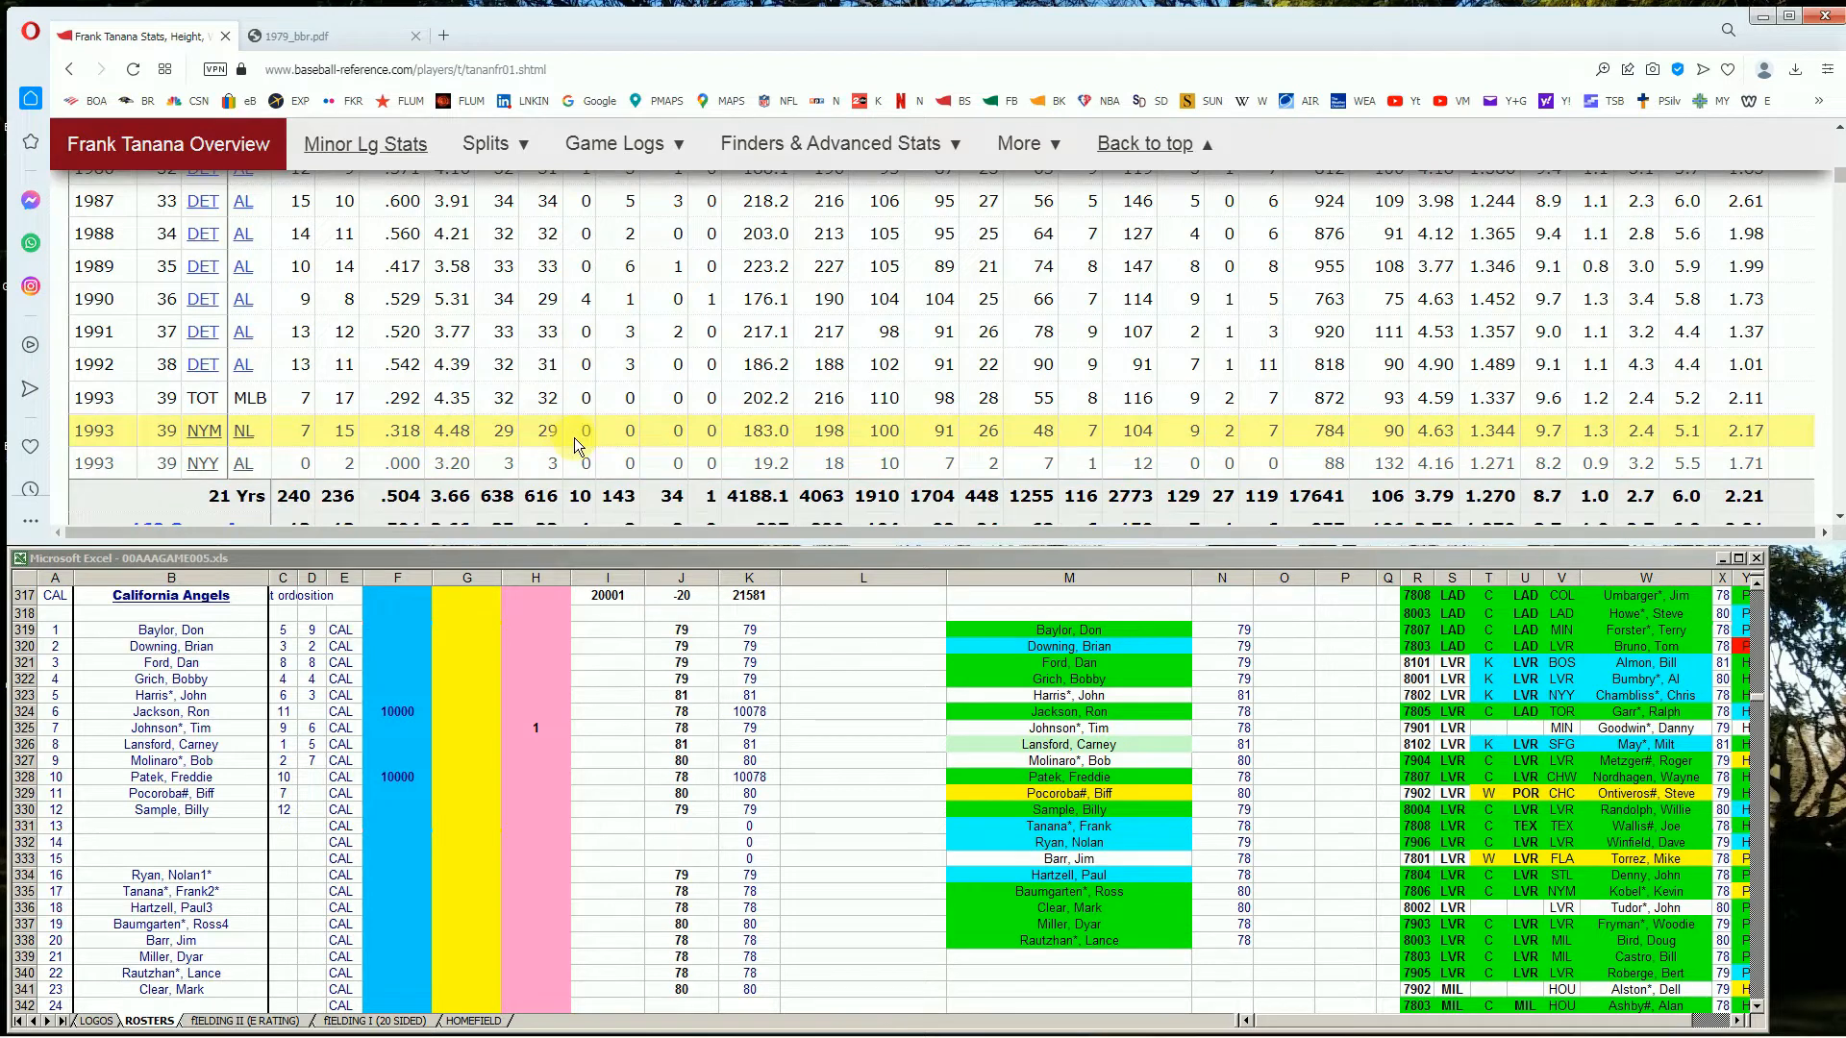
pyautogui.scroll(3, 574, 436)
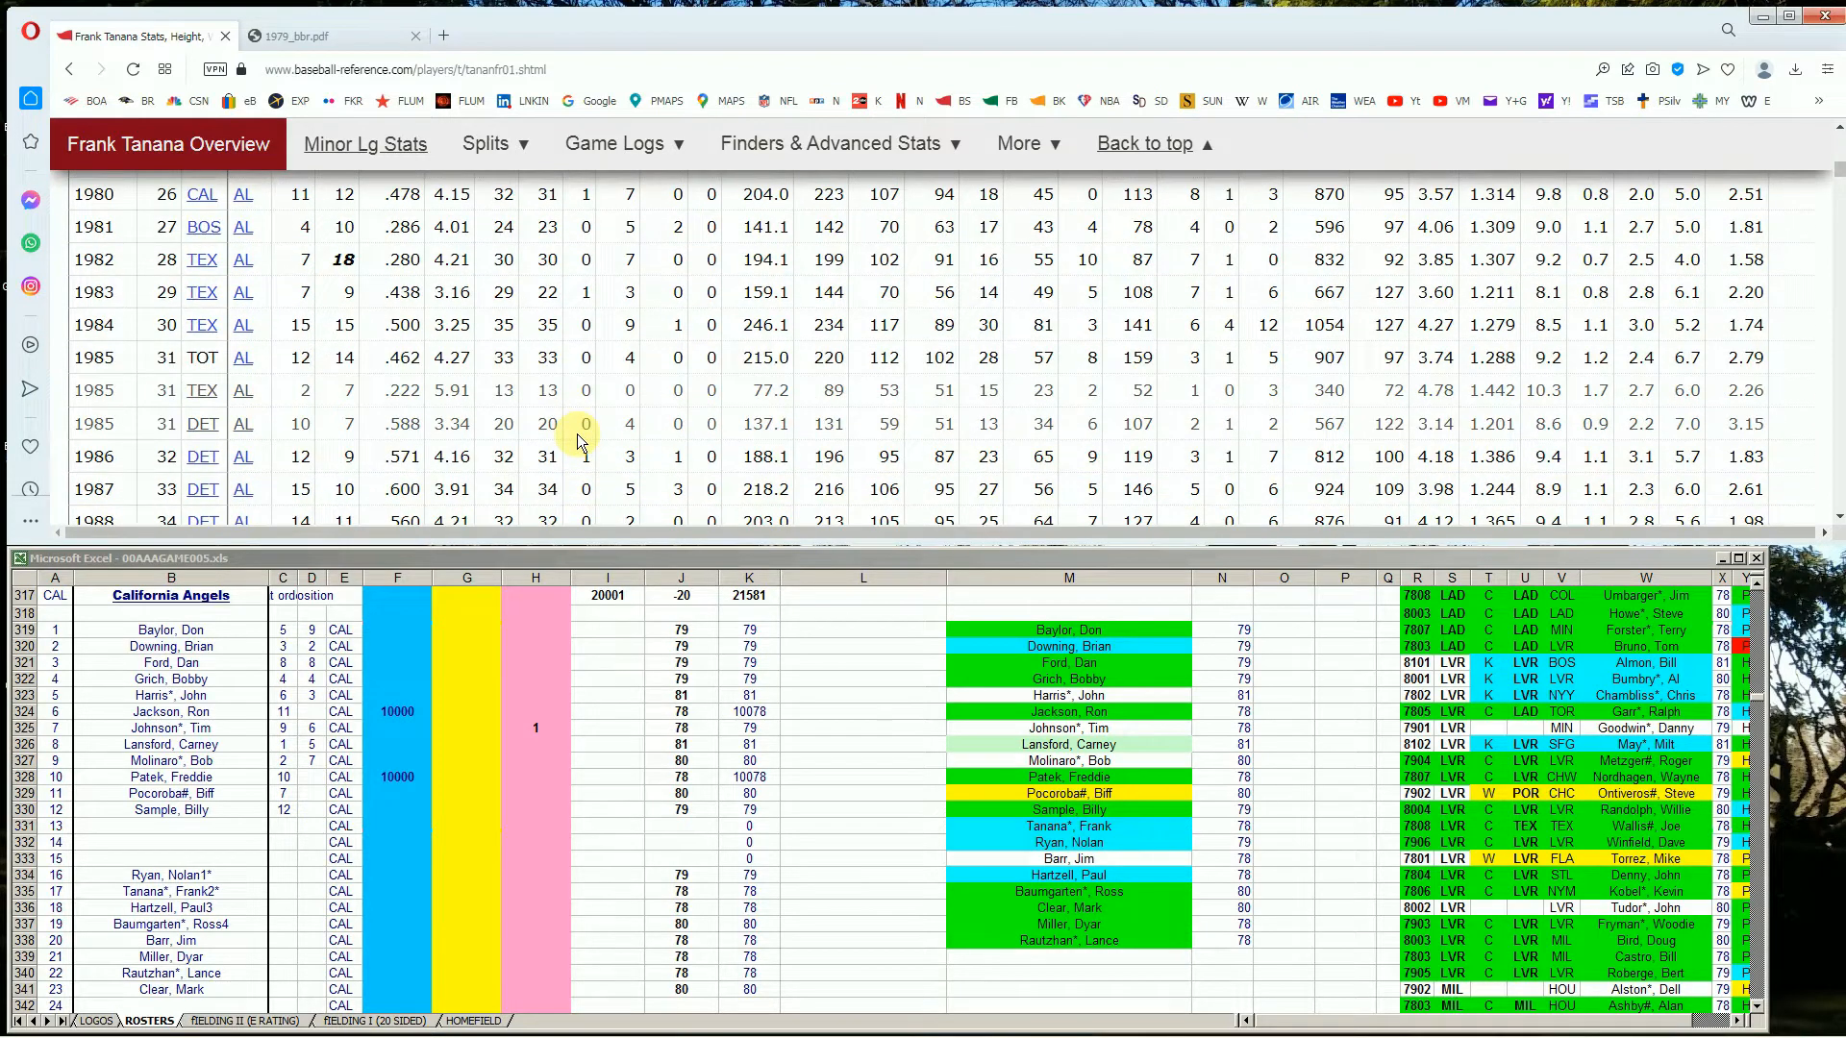
# Review Frank Tanana's 1978 through 1983 rows in the Standard Pitching table, checking his team and statistics for each season
pyautogui.scroll(2, 567, 431)
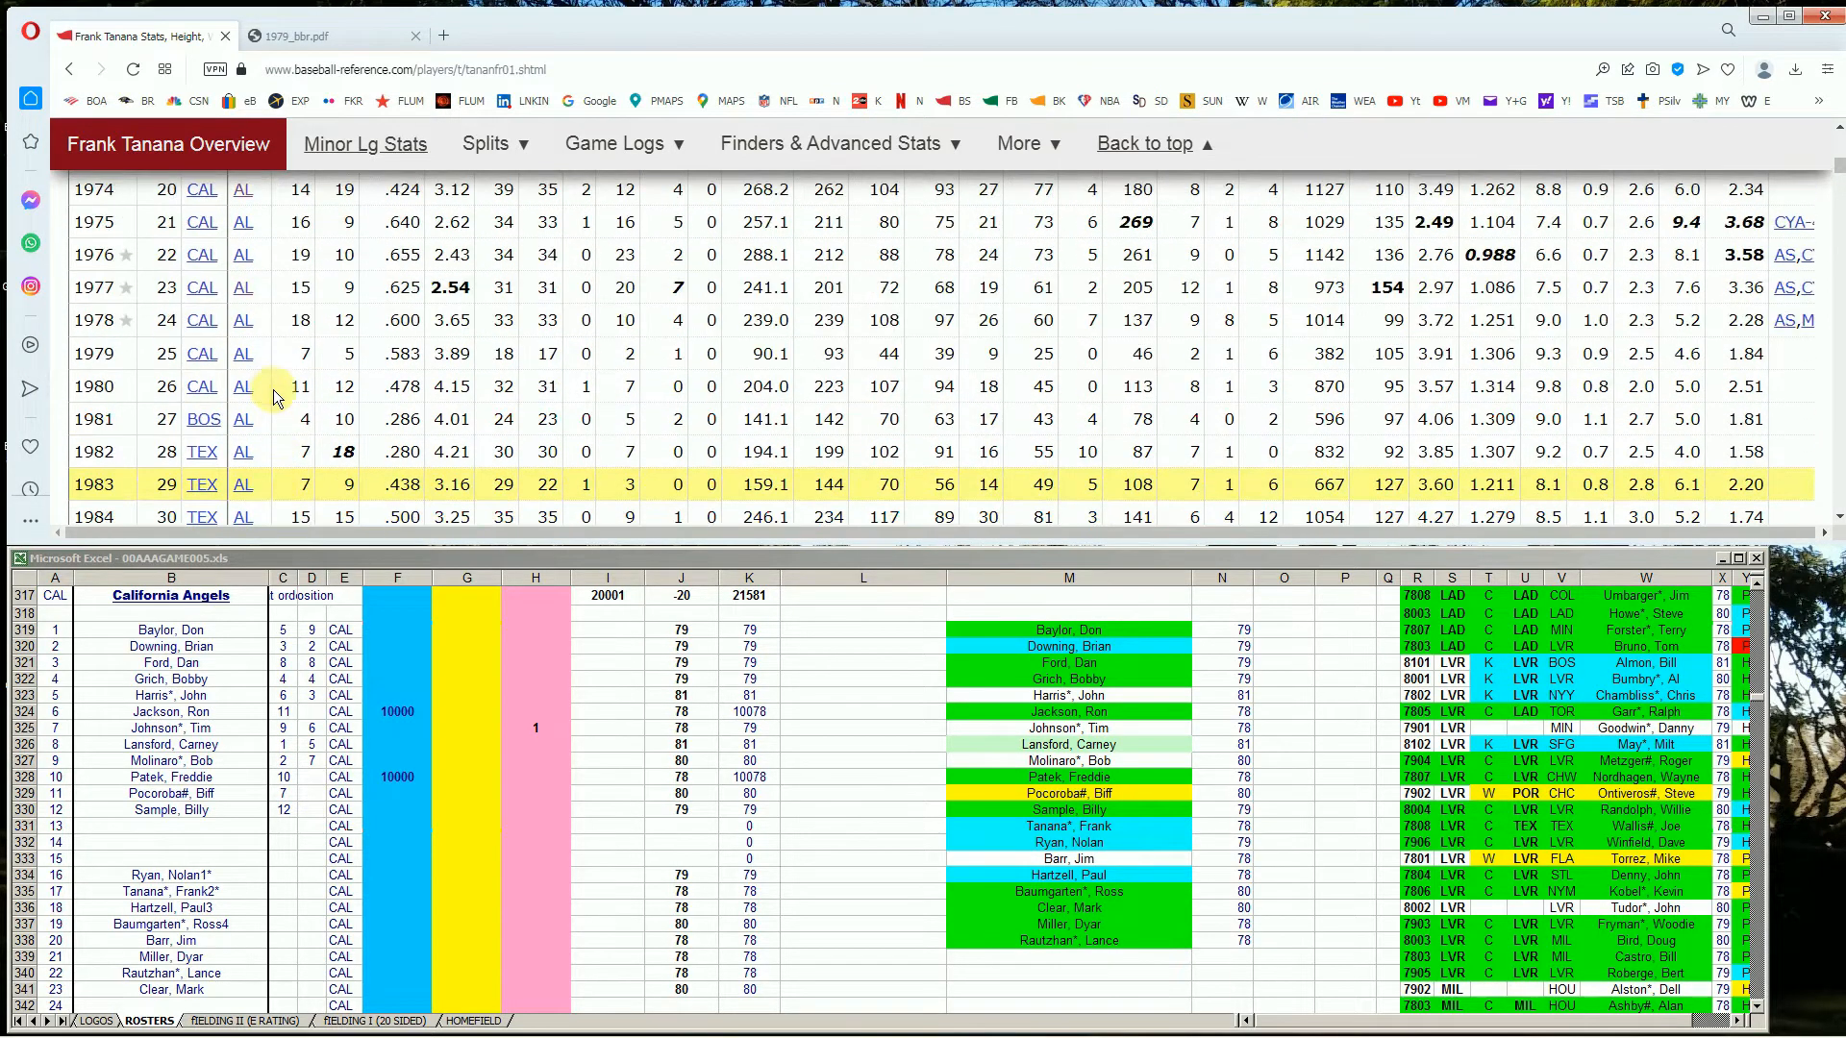
pyautogui.scroll(1, 173, 385)
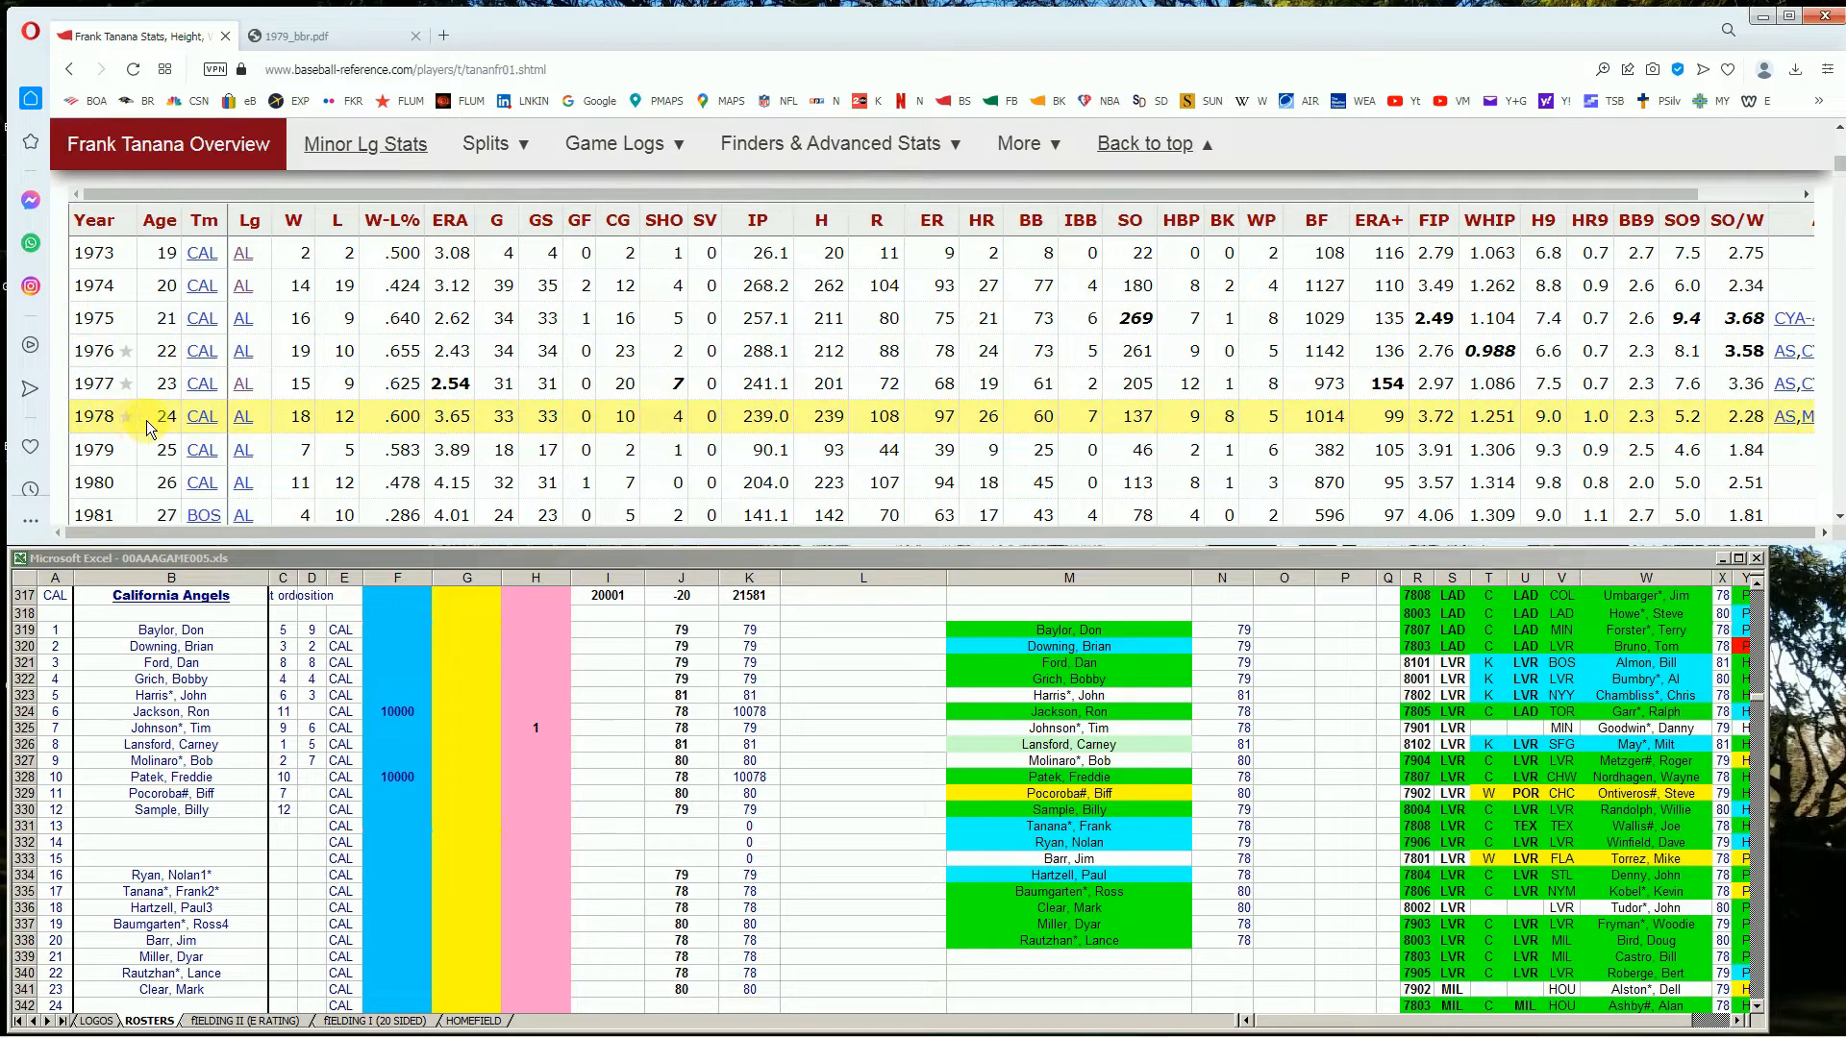
pyautogui.scroll(-1, 152, 419)
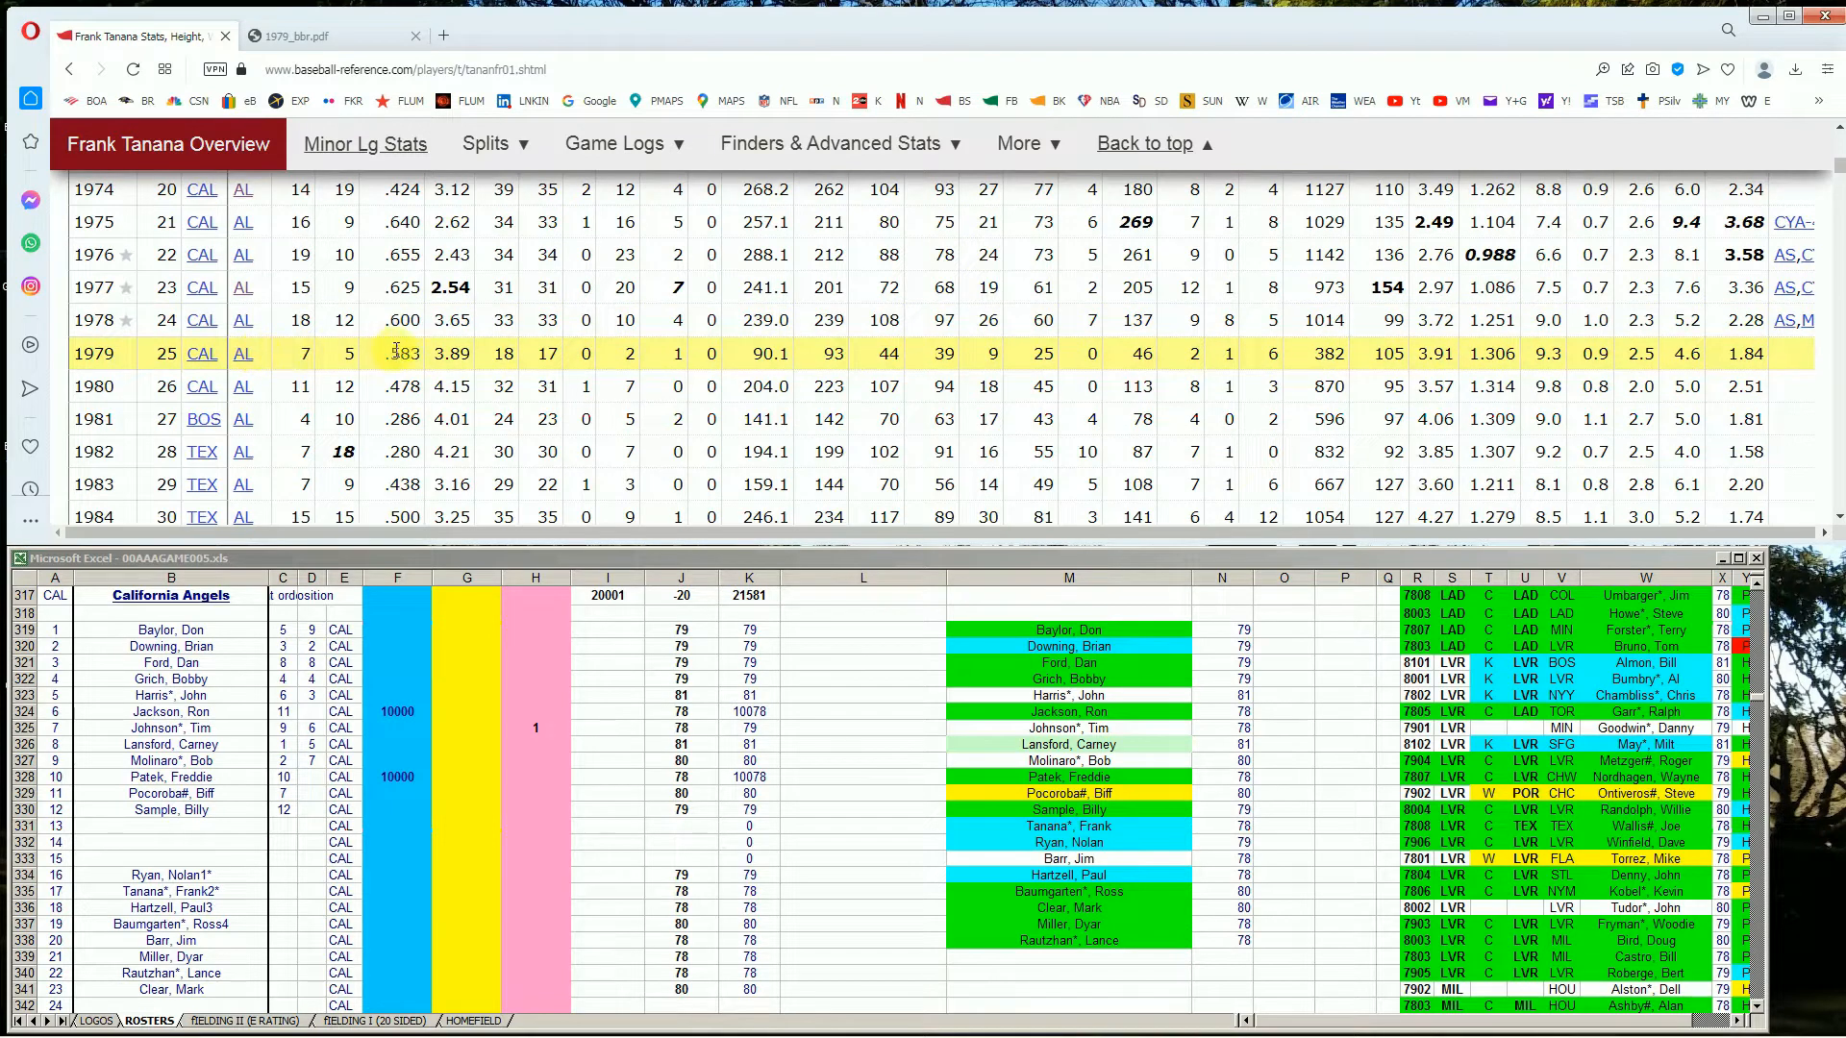
pyautogui.moveTo(461, 350)
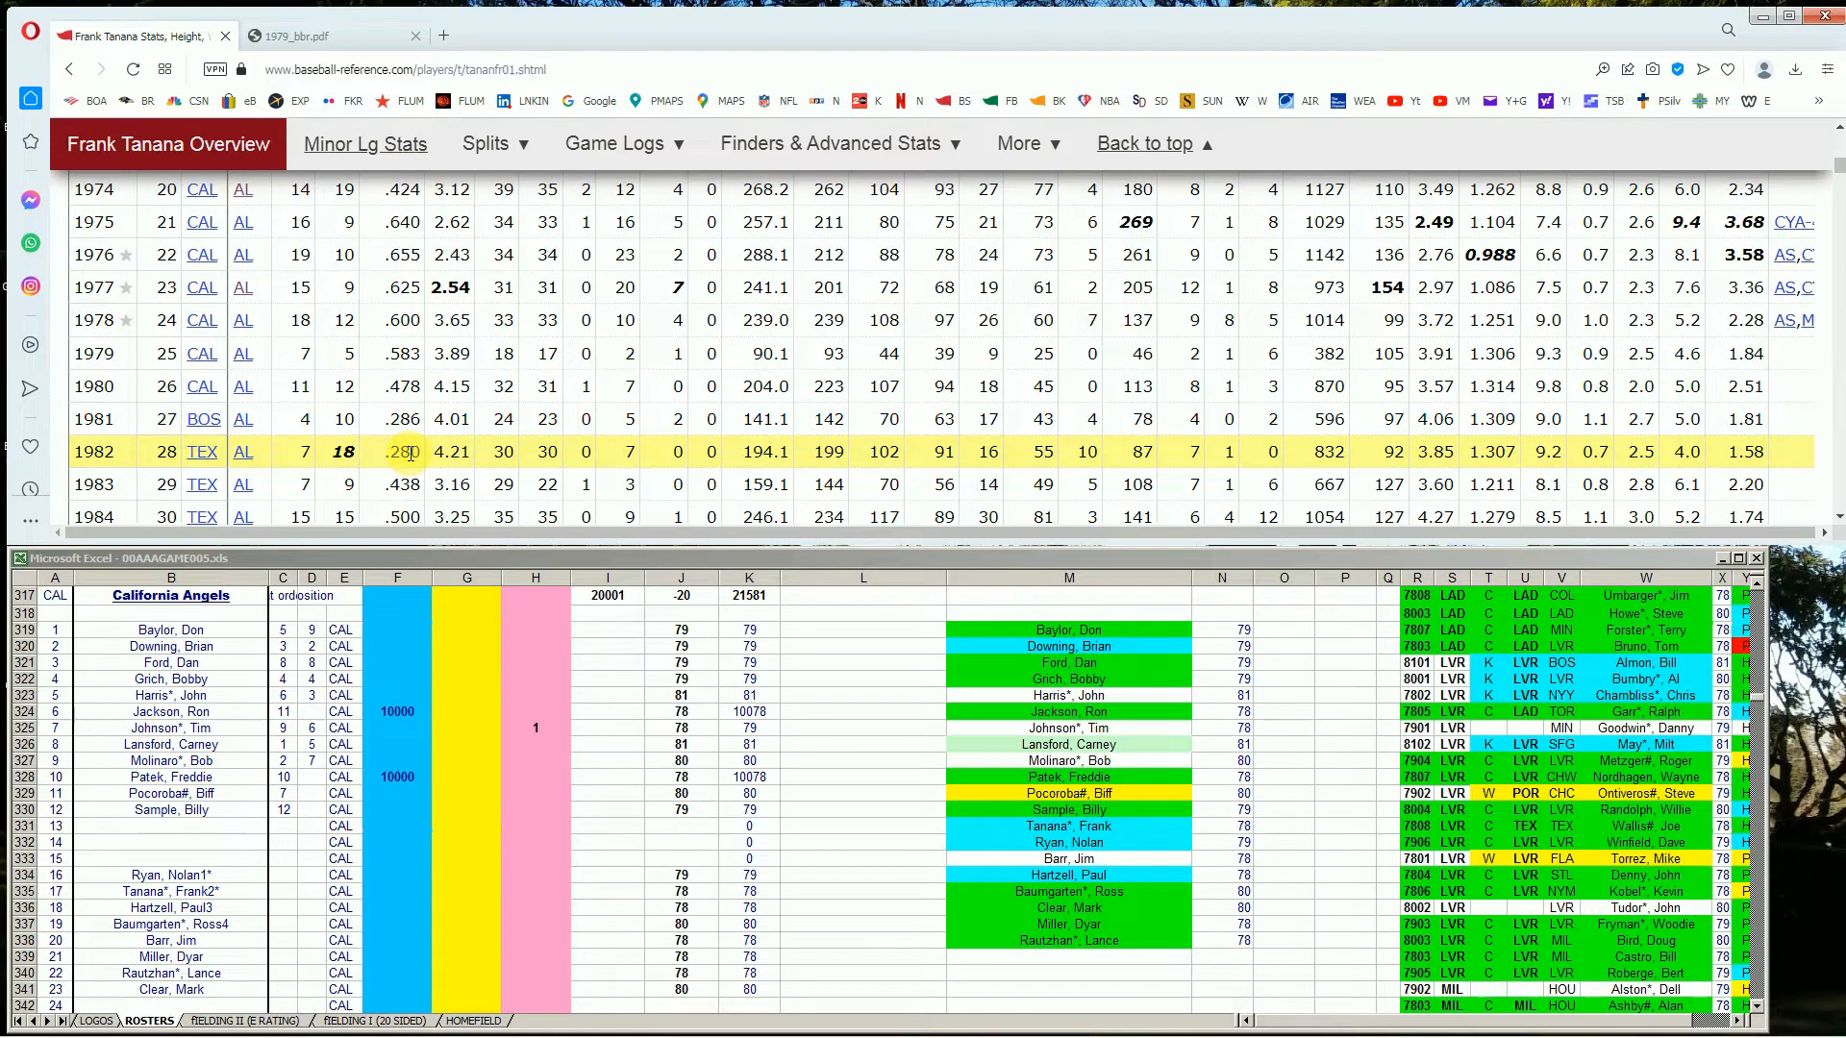
pyautogui.moveTo(444, 483)
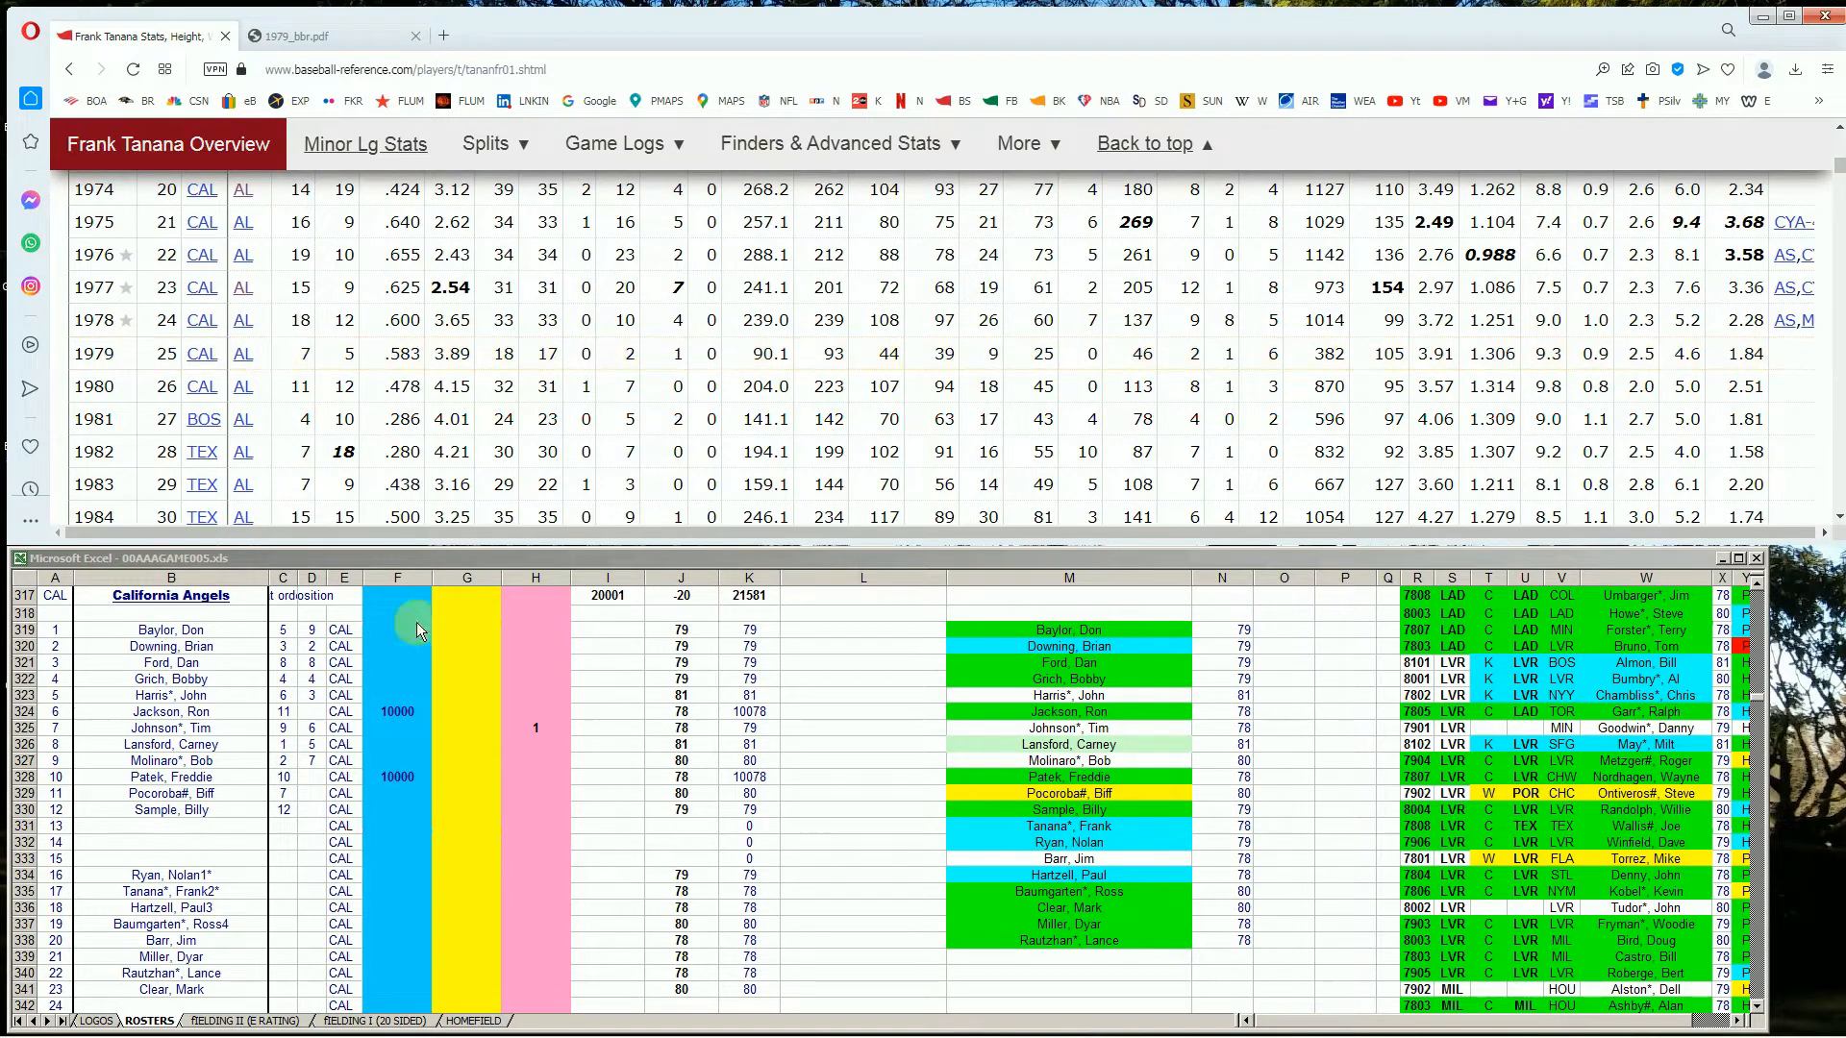
# Check 1979_bbr.pdf for Tanana in the California Angels roster and the additional players lists of both leagues
pyautogui.click(397, 714)
pyautogui.click(352, 34)
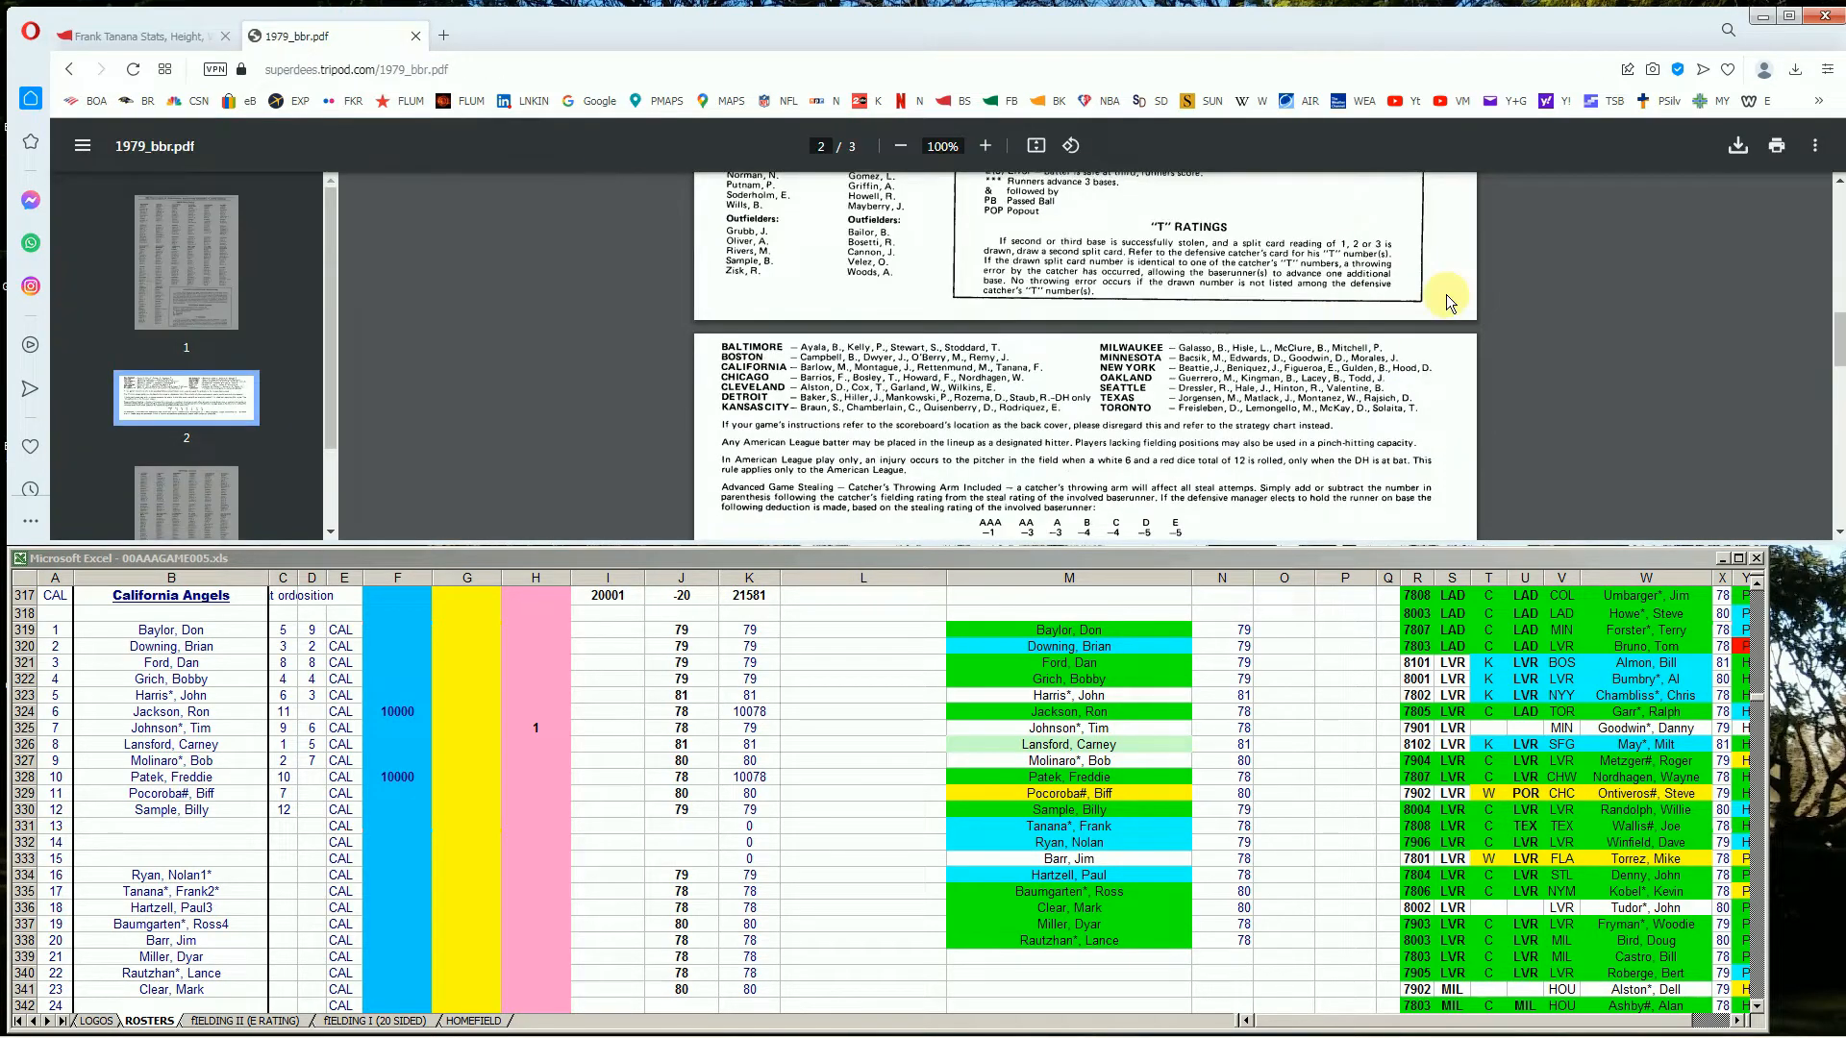
pyautogui.scroll(10, 1647, 285)
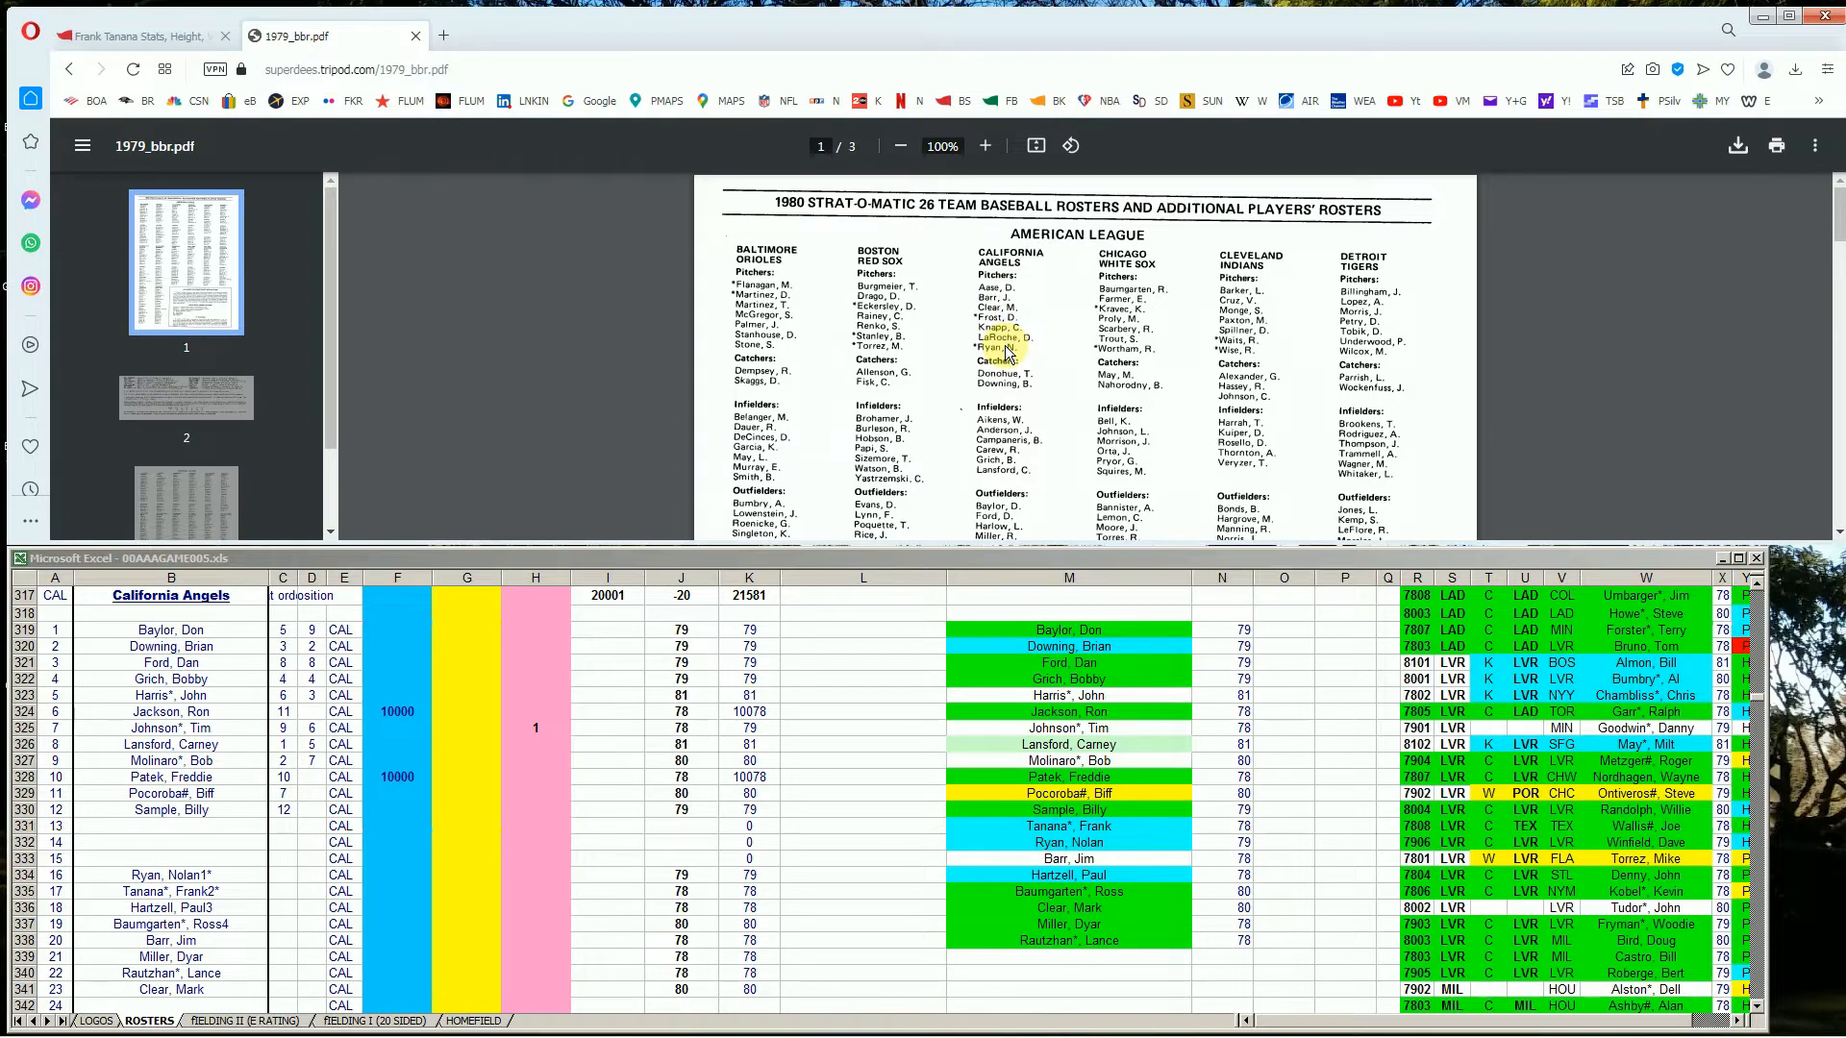
pyautogui.scroll(-8, 1006, 354)
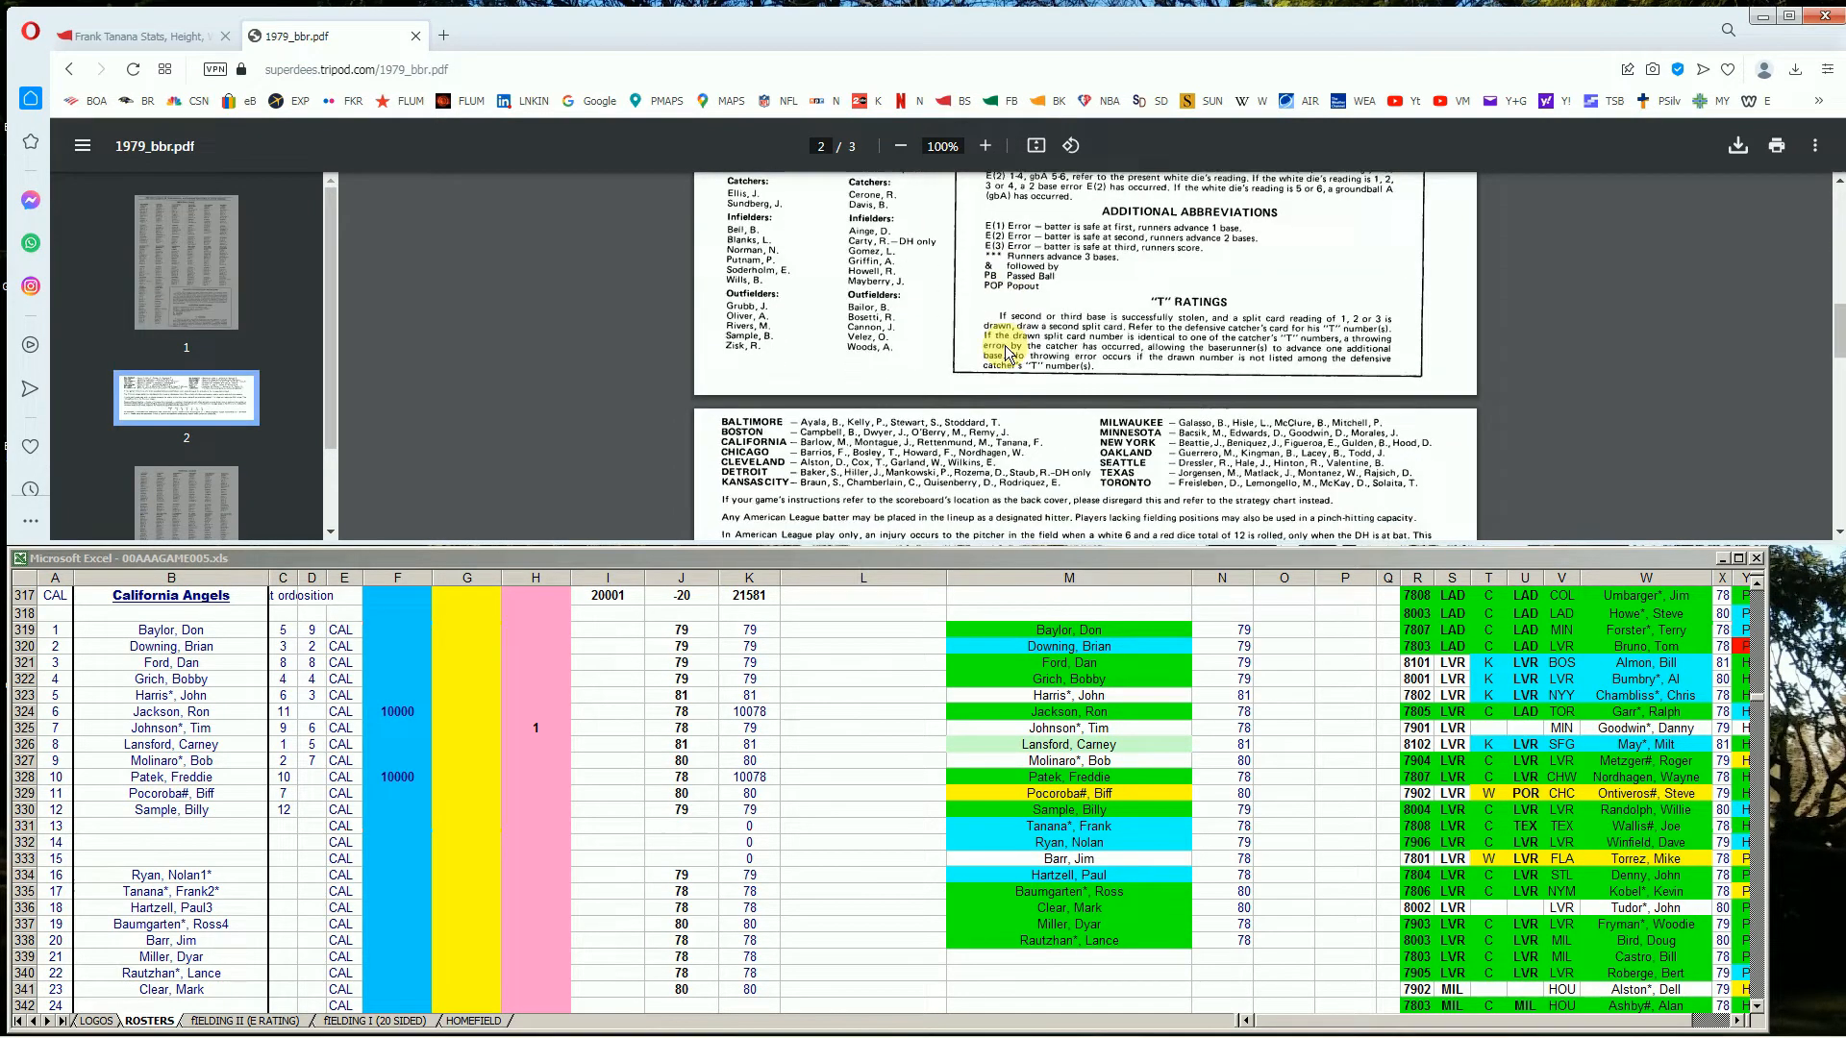
pyautogui.scroll(-1, 1006, 353)
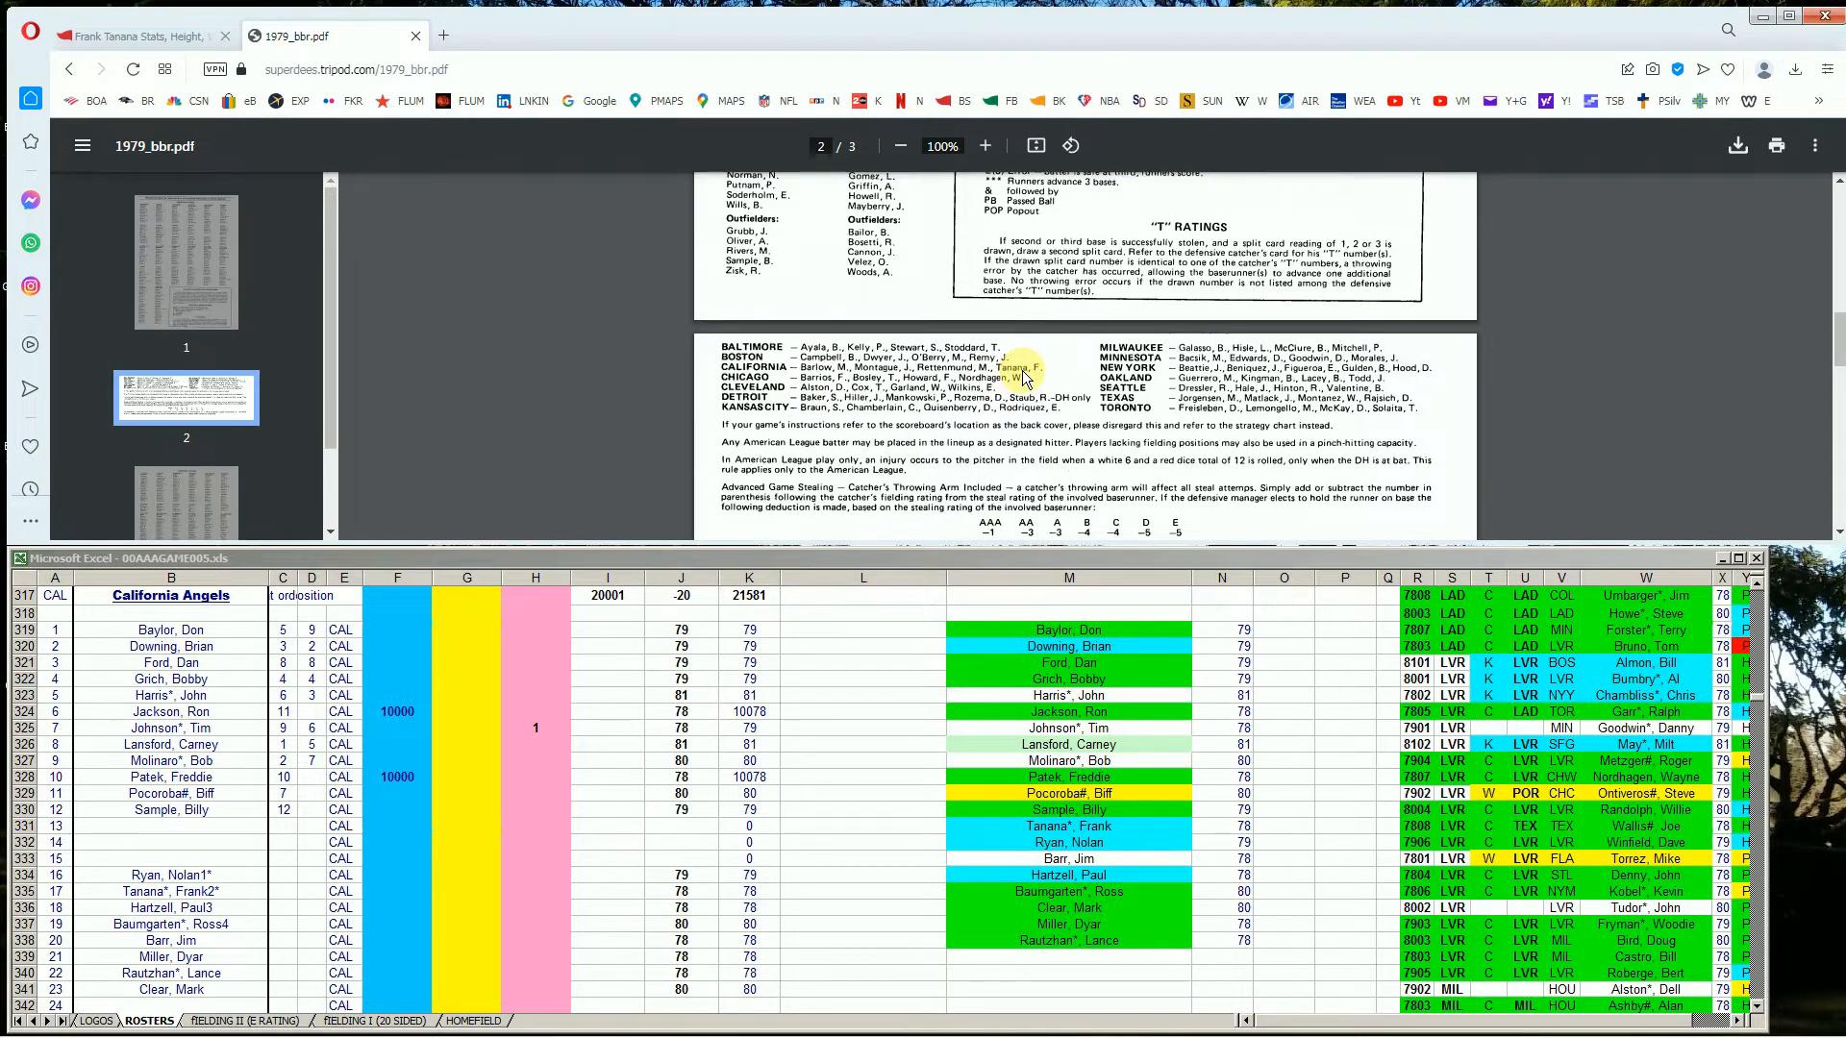
pyautogui.scroll(5, 1025, 375)
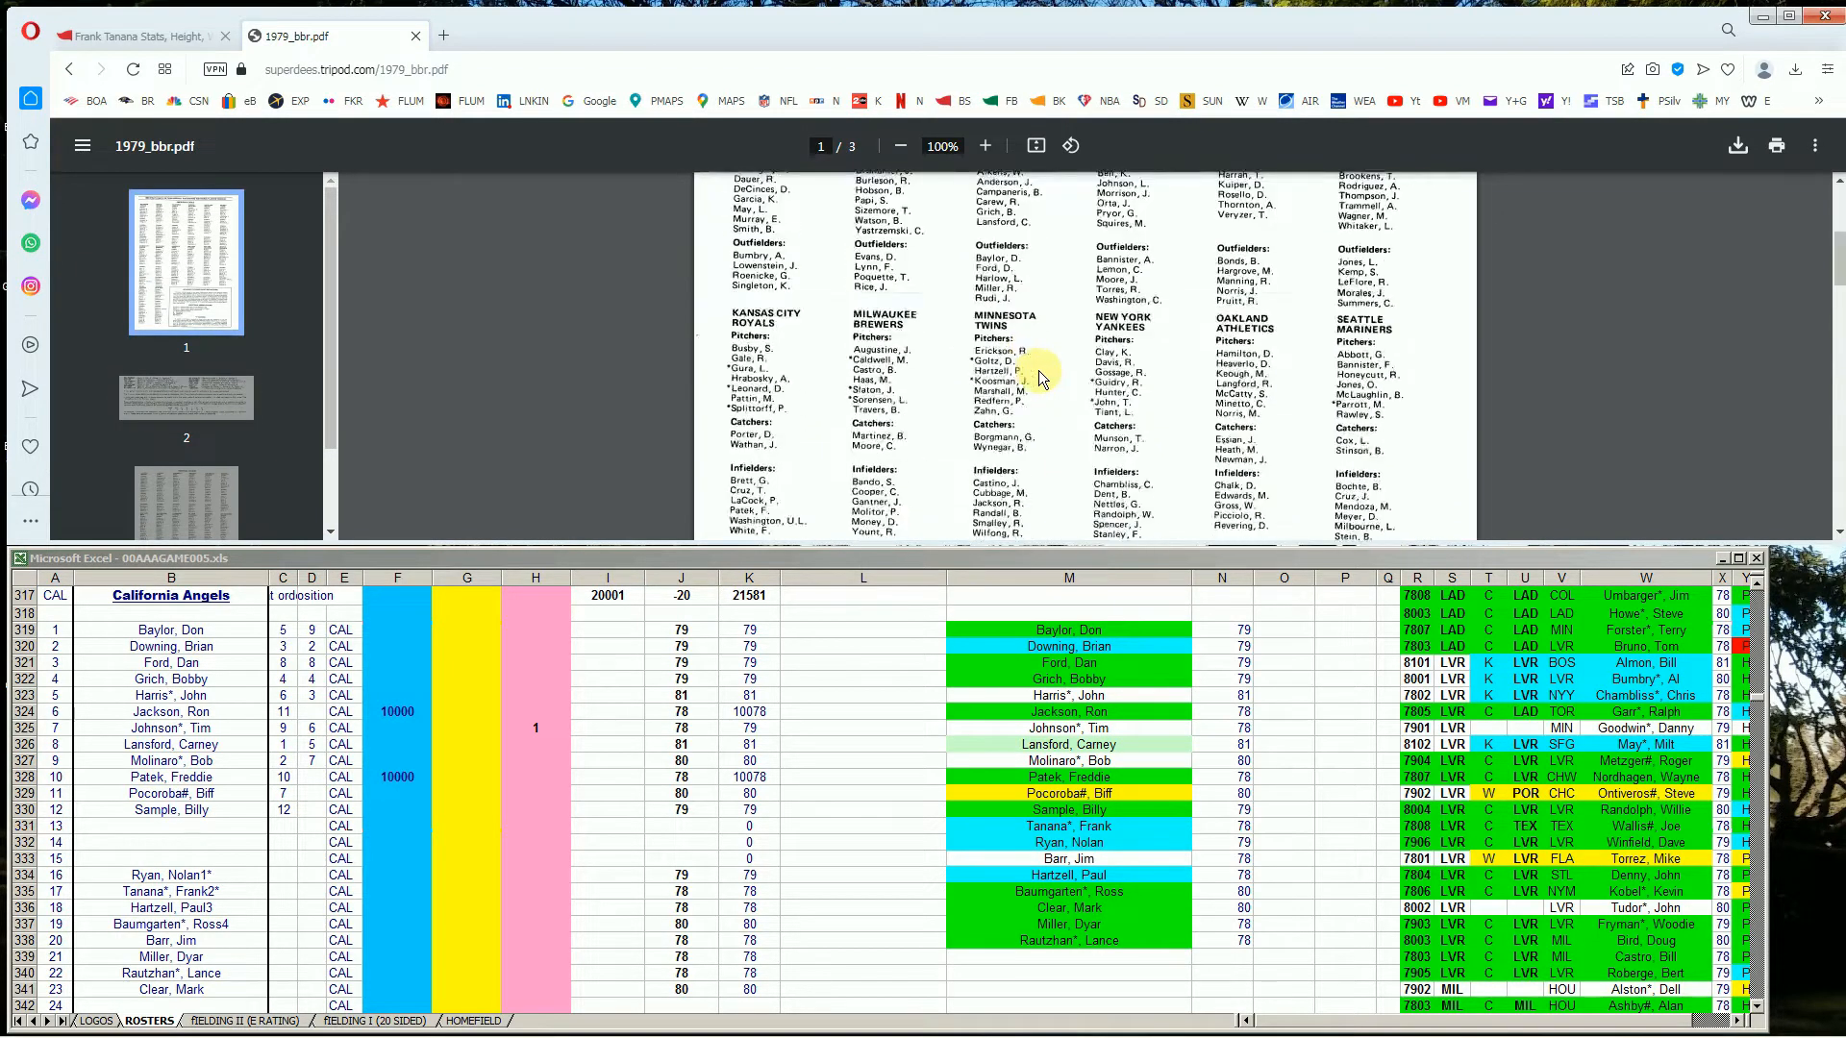
pyautogui.scroll(-5, 1041, 377)
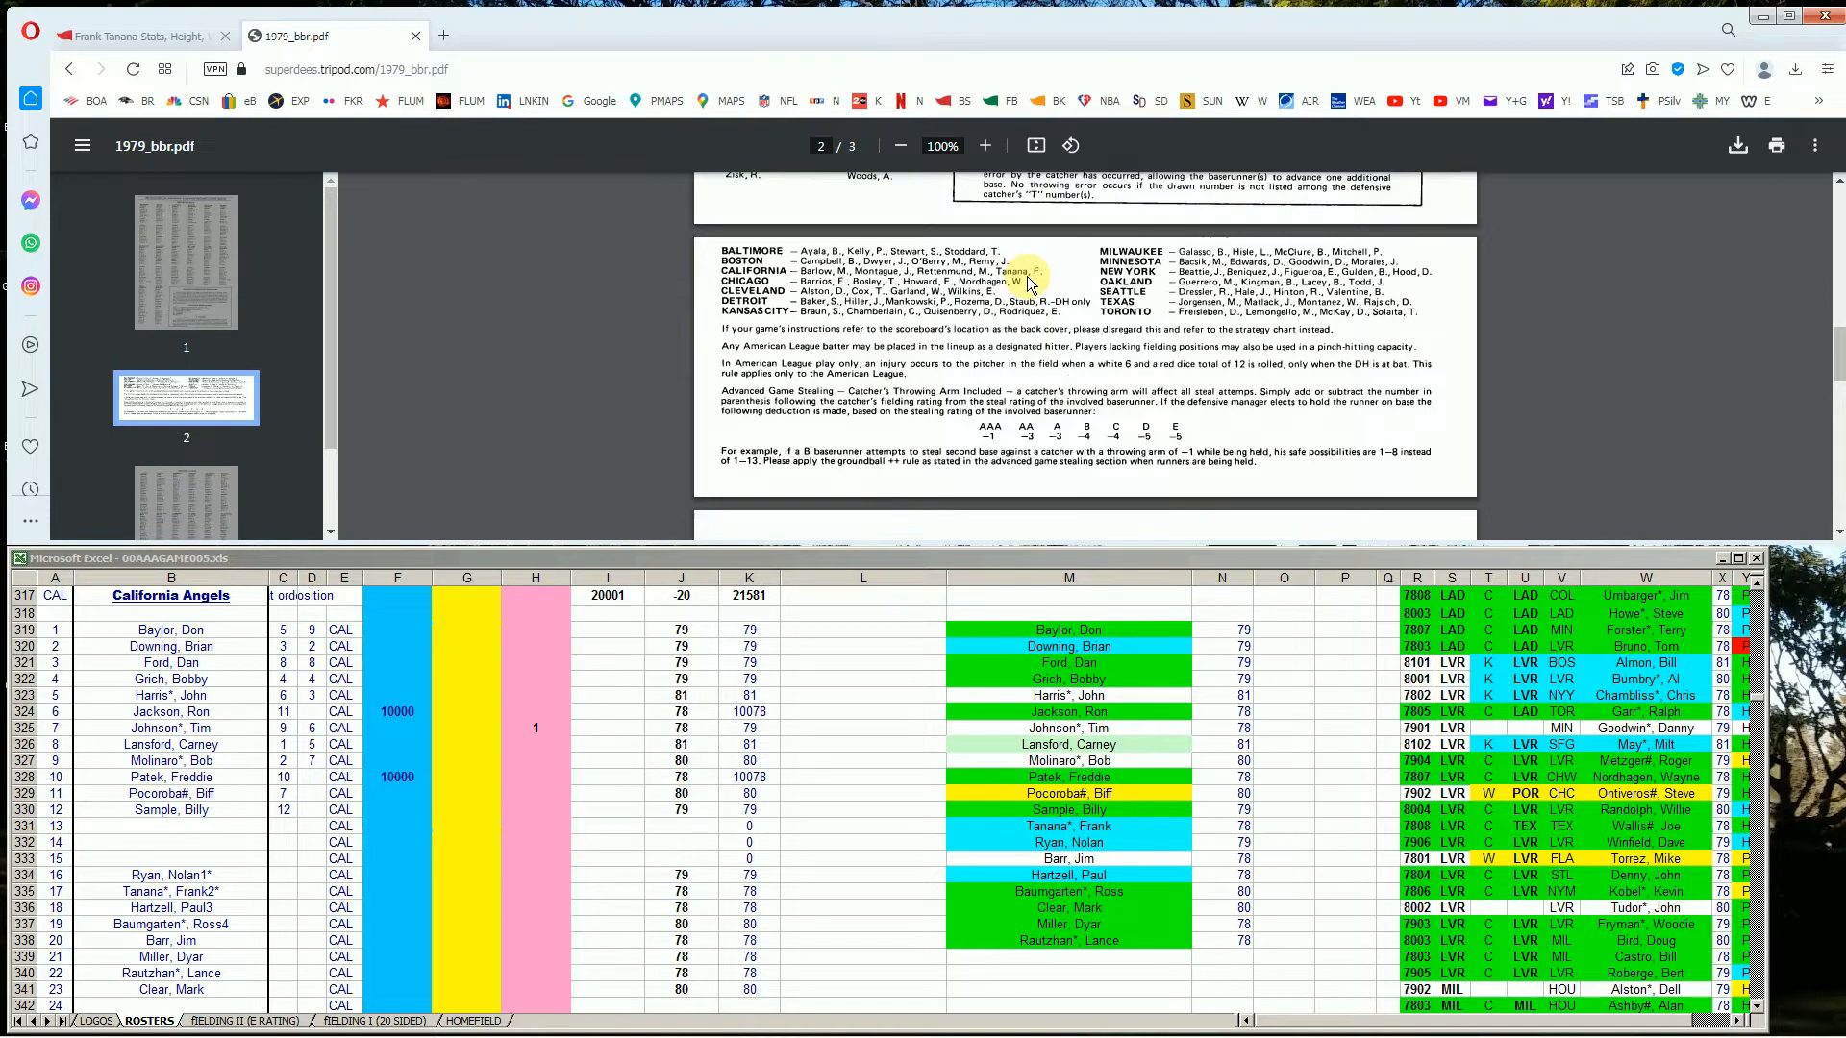
pyautogui.scroll(-10, 1029, 275)
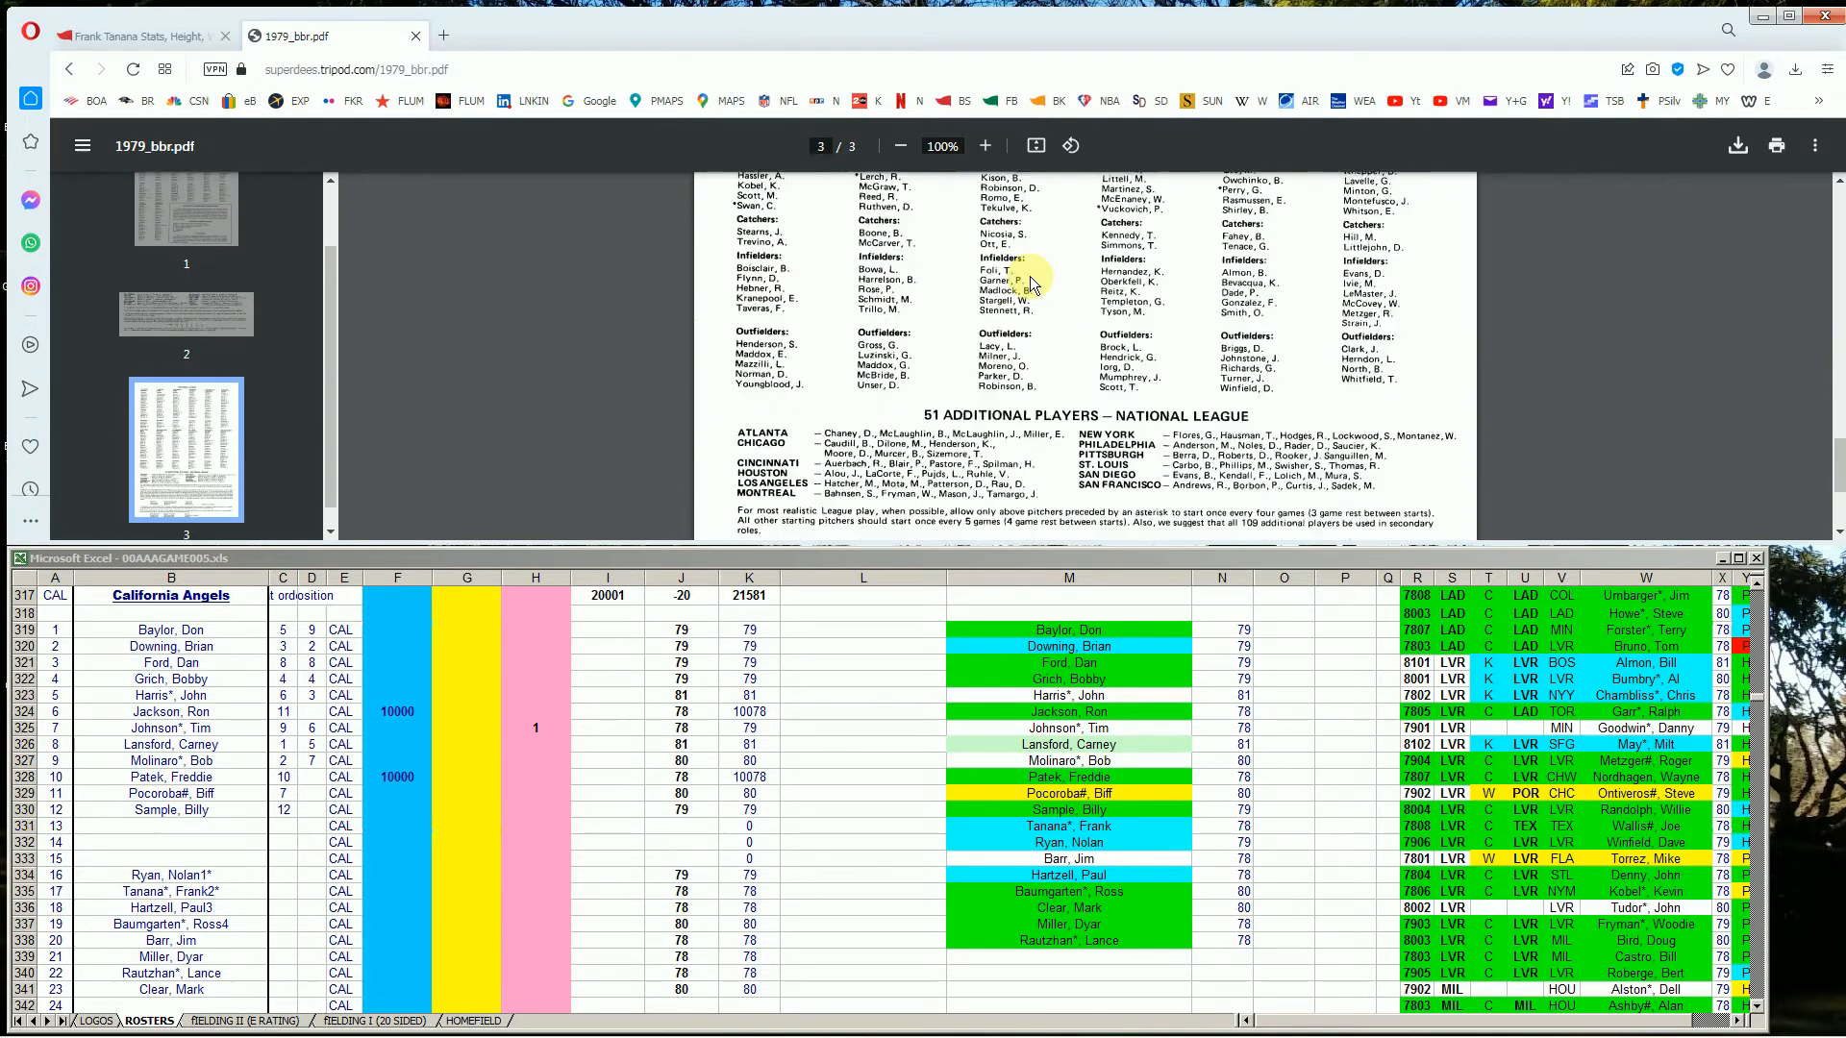
pyautogui.scroll(-3, 1029, 275)
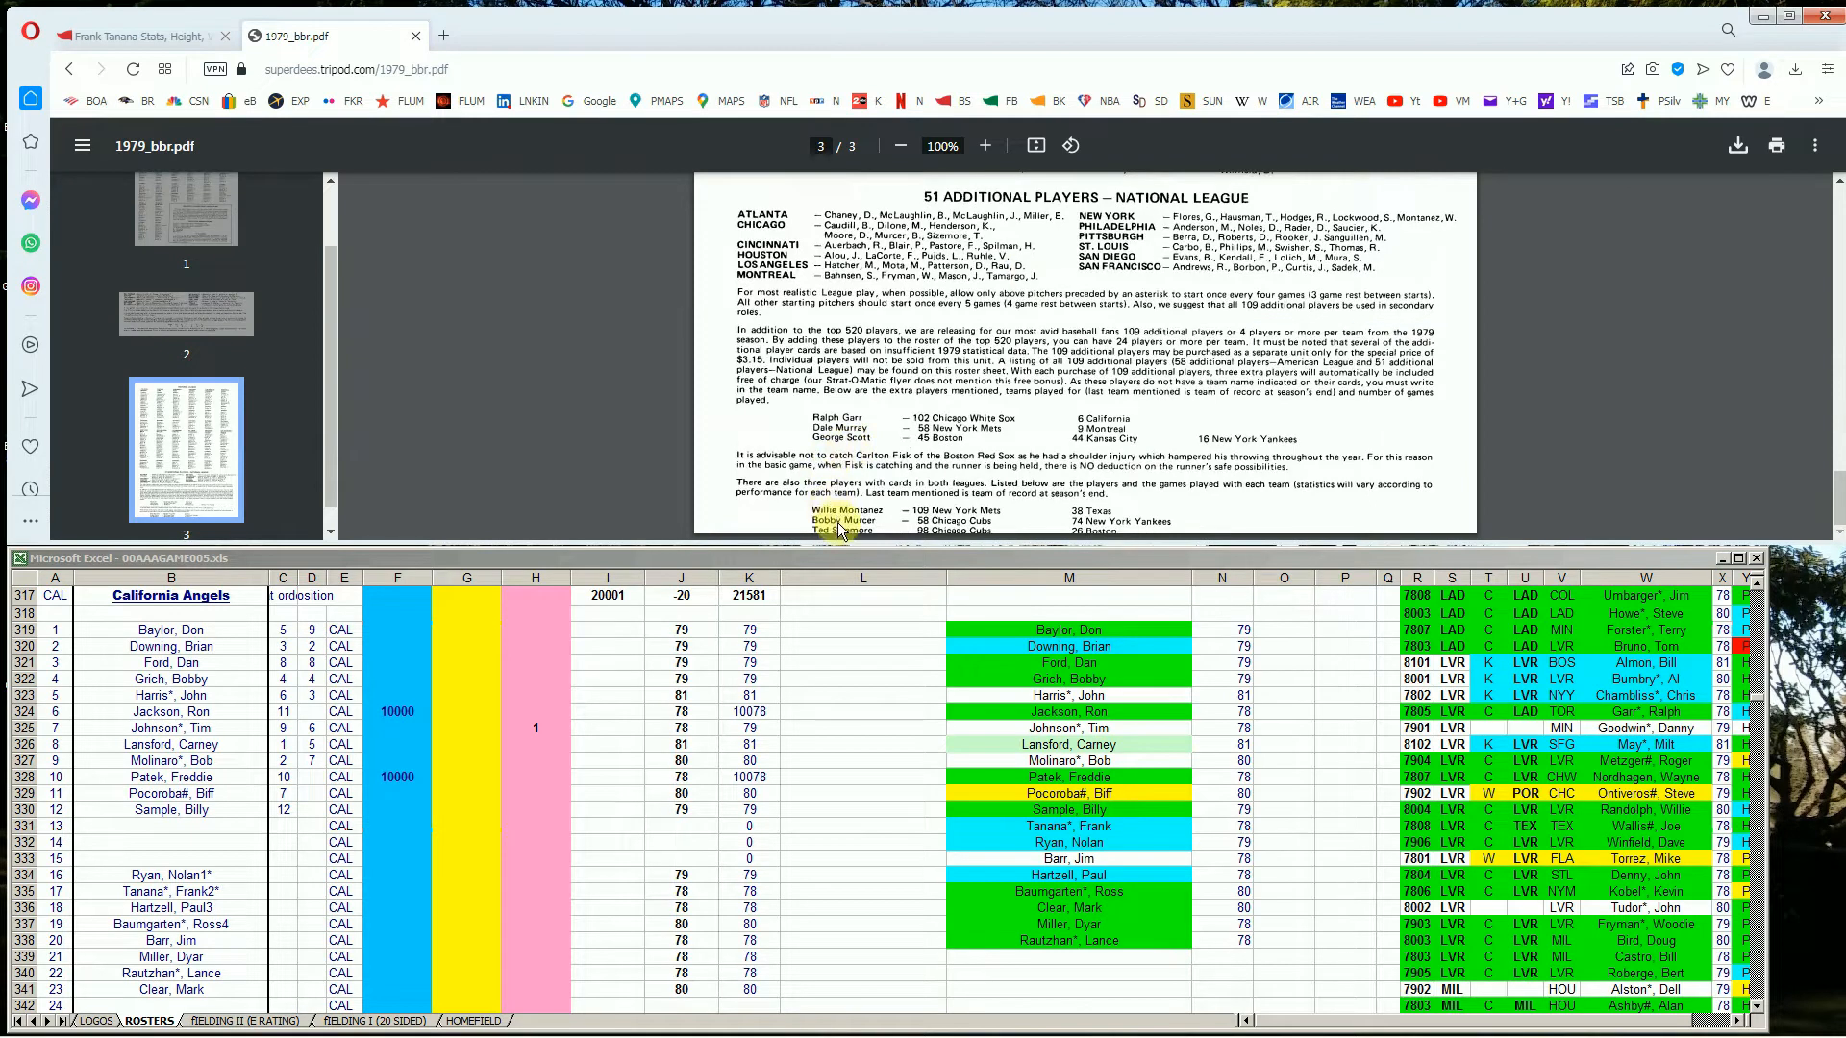
# Enter 100 in the yellow column G for Tanana, Frank on the California Angels roster
pyautogui.click(402, 735)
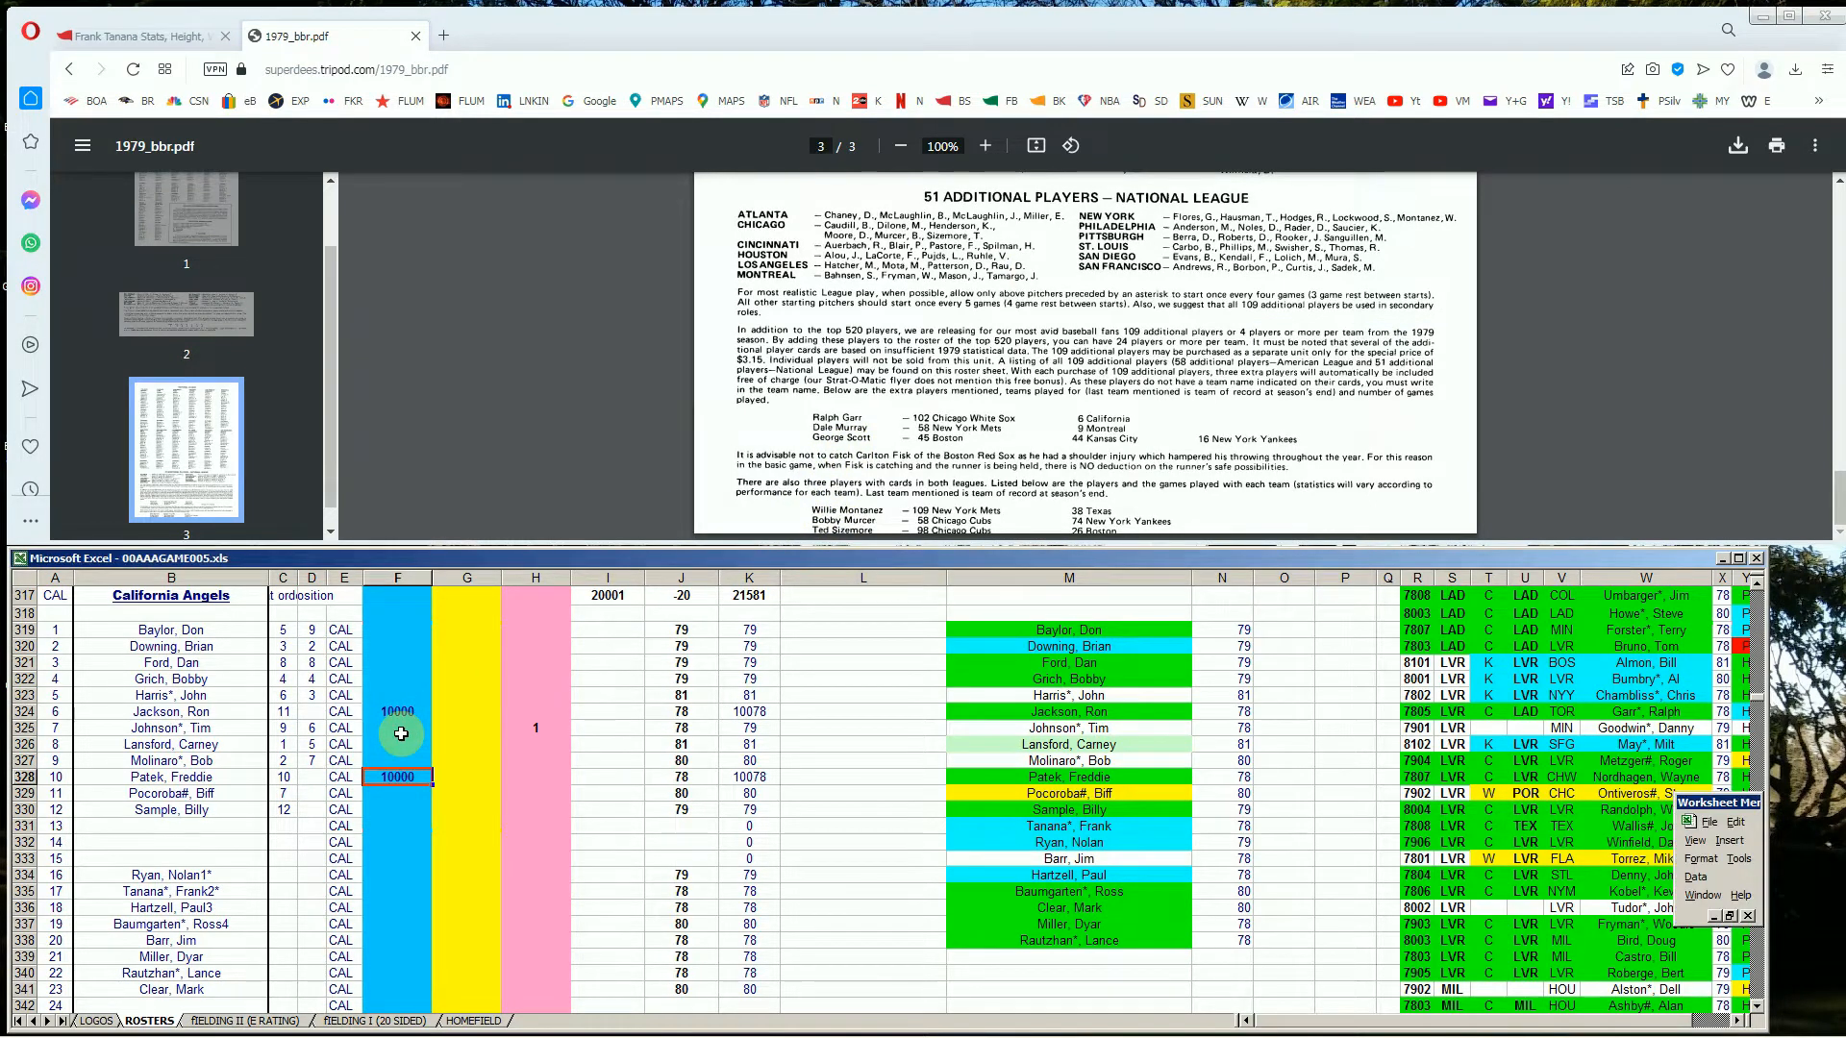
pyautogui.press('Down')
pyautogui.press('Down')
pyautogui.press('Down')
pyautogui.press('Down')
pyautogui.press('Down')
pyautogui.press('Down')
pyautogui.press('Down')
pyautogui.press('Right')
pyautogui.write('1')
pyautogui.write('0')
pyautogui.press('Up')
pyautogui.press('Down')
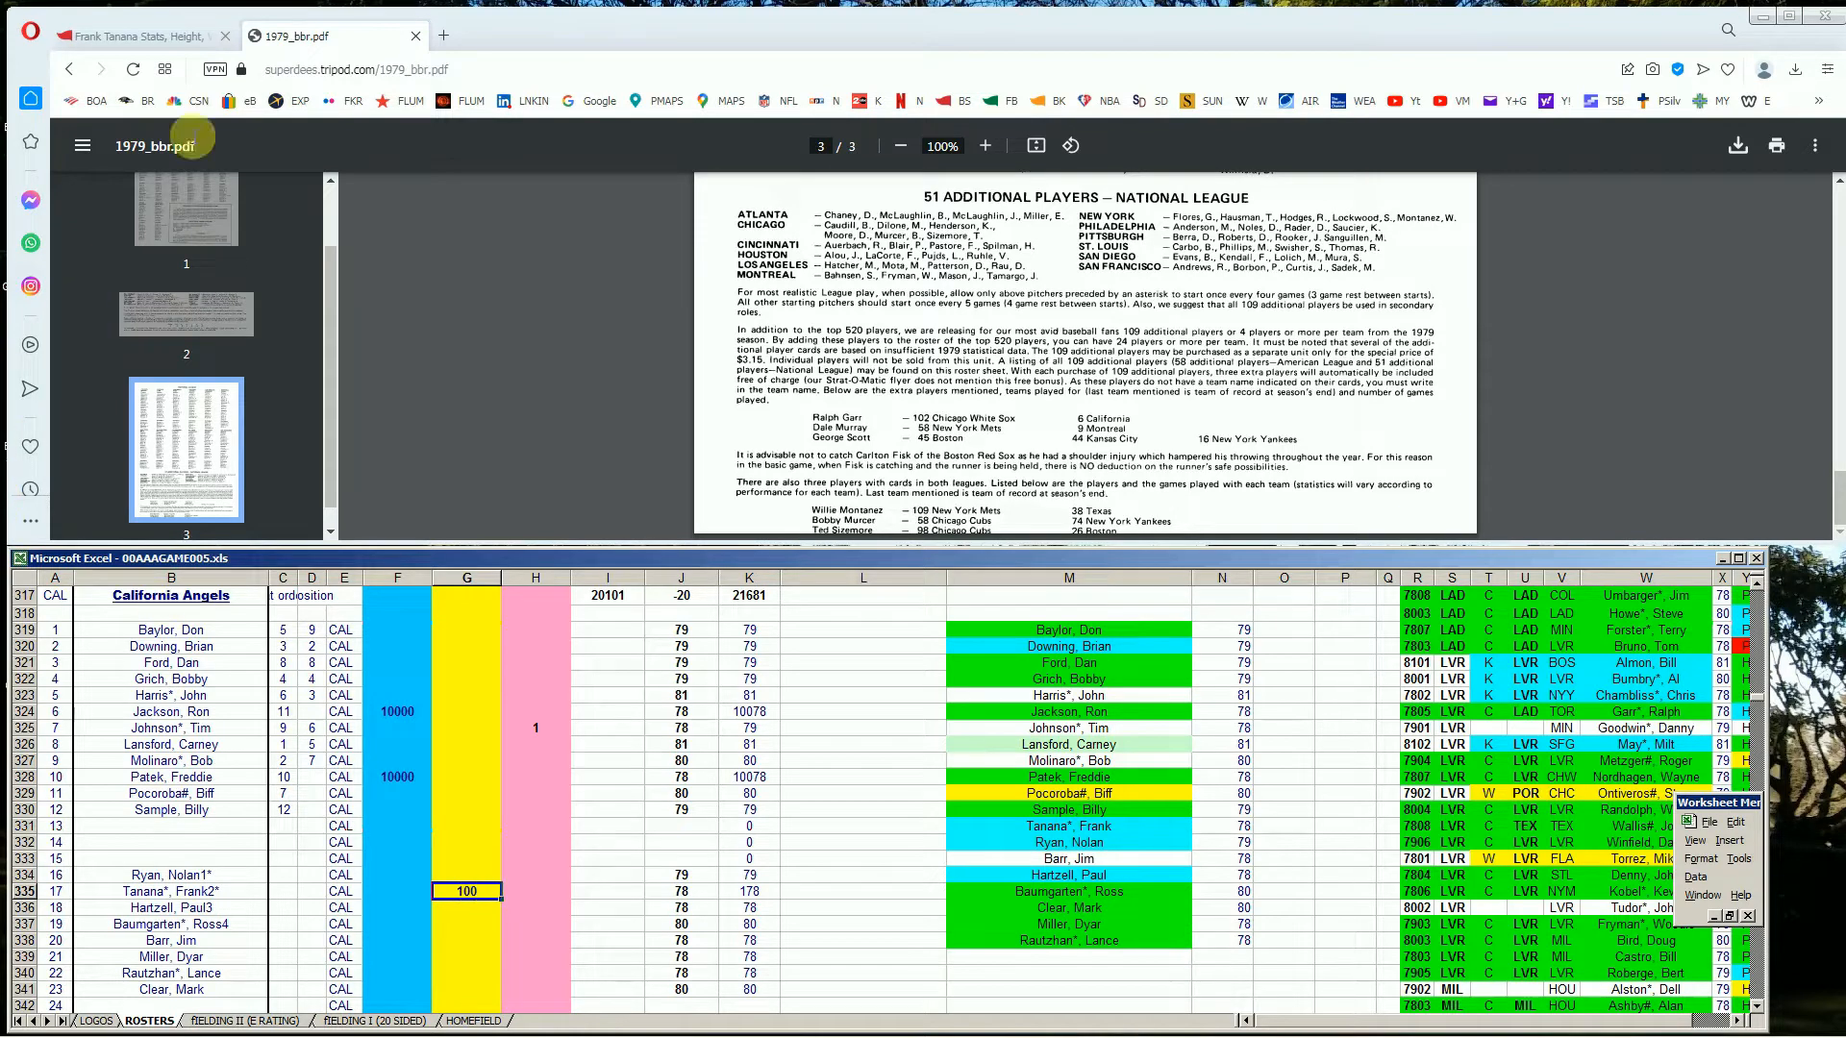
# Return to Baseball Reference, search for "hartz", and open Paul Hartzell's player page
pyautogui.click(187, 33)
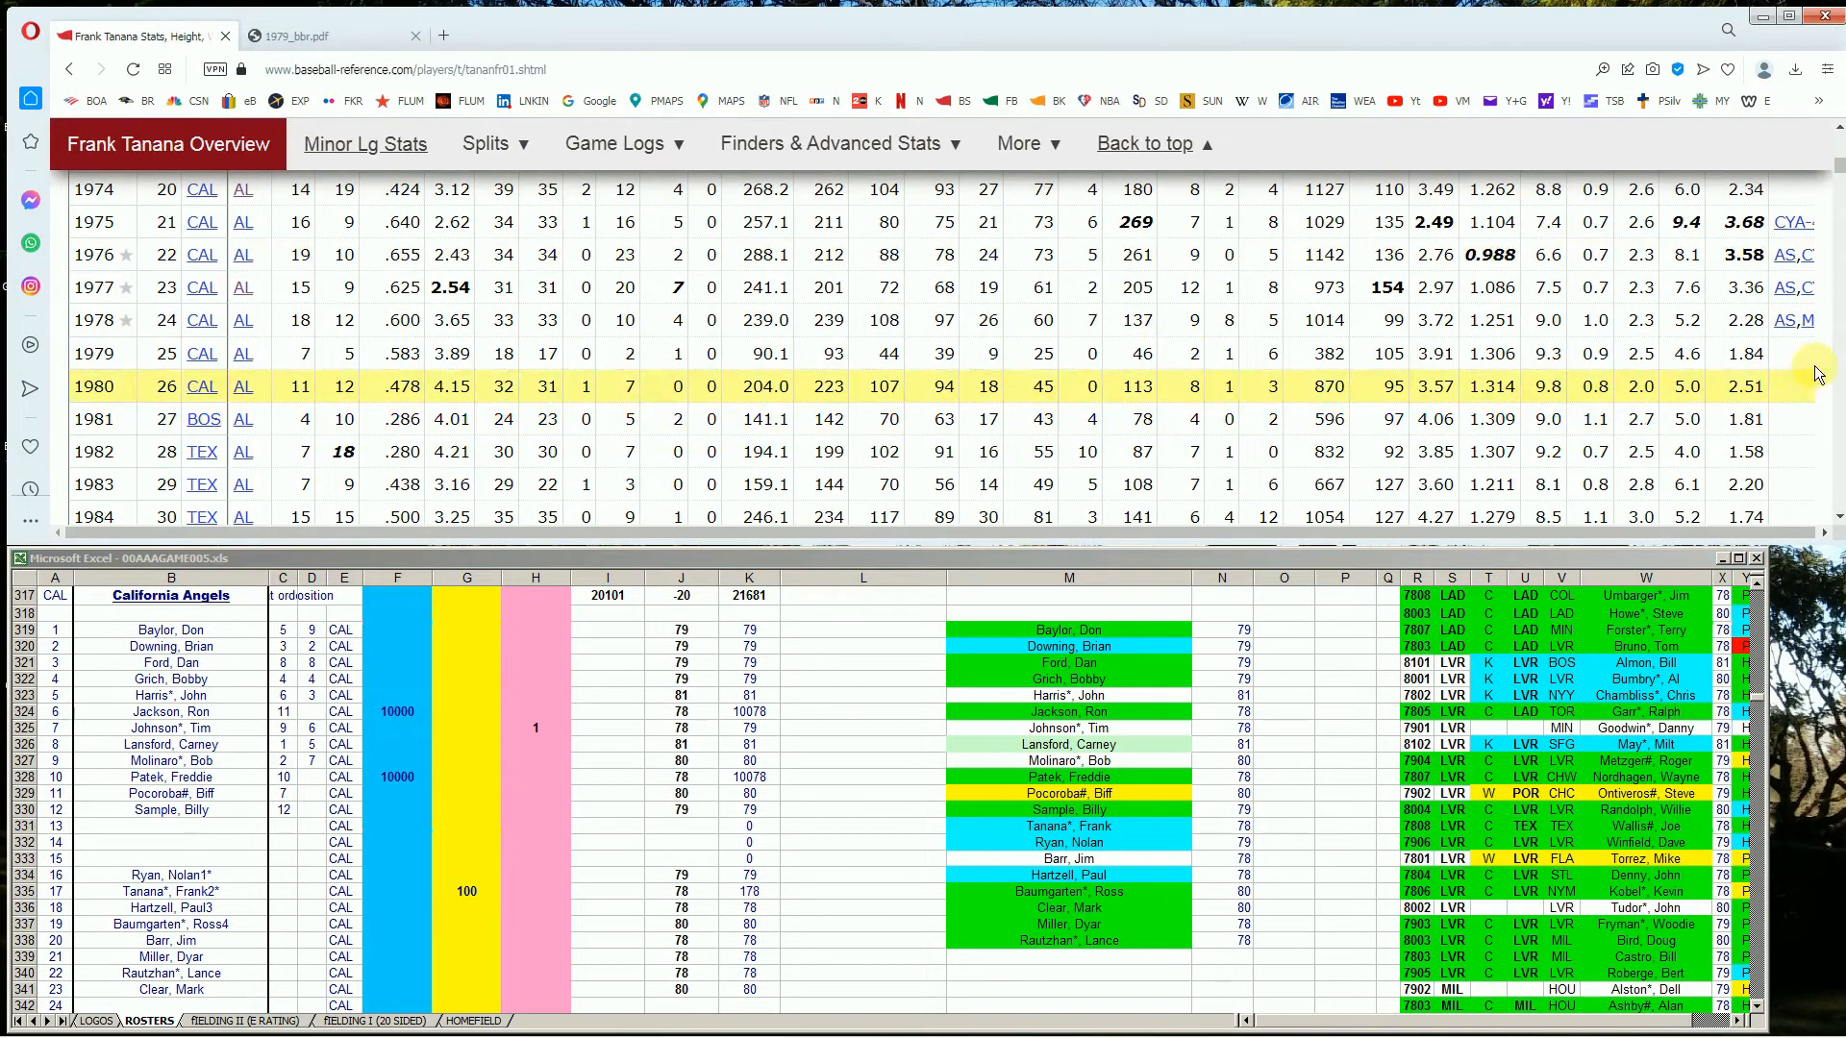
pyautogui.moveTo(1836, 167); pyautogui.dragTo(1835, 135)
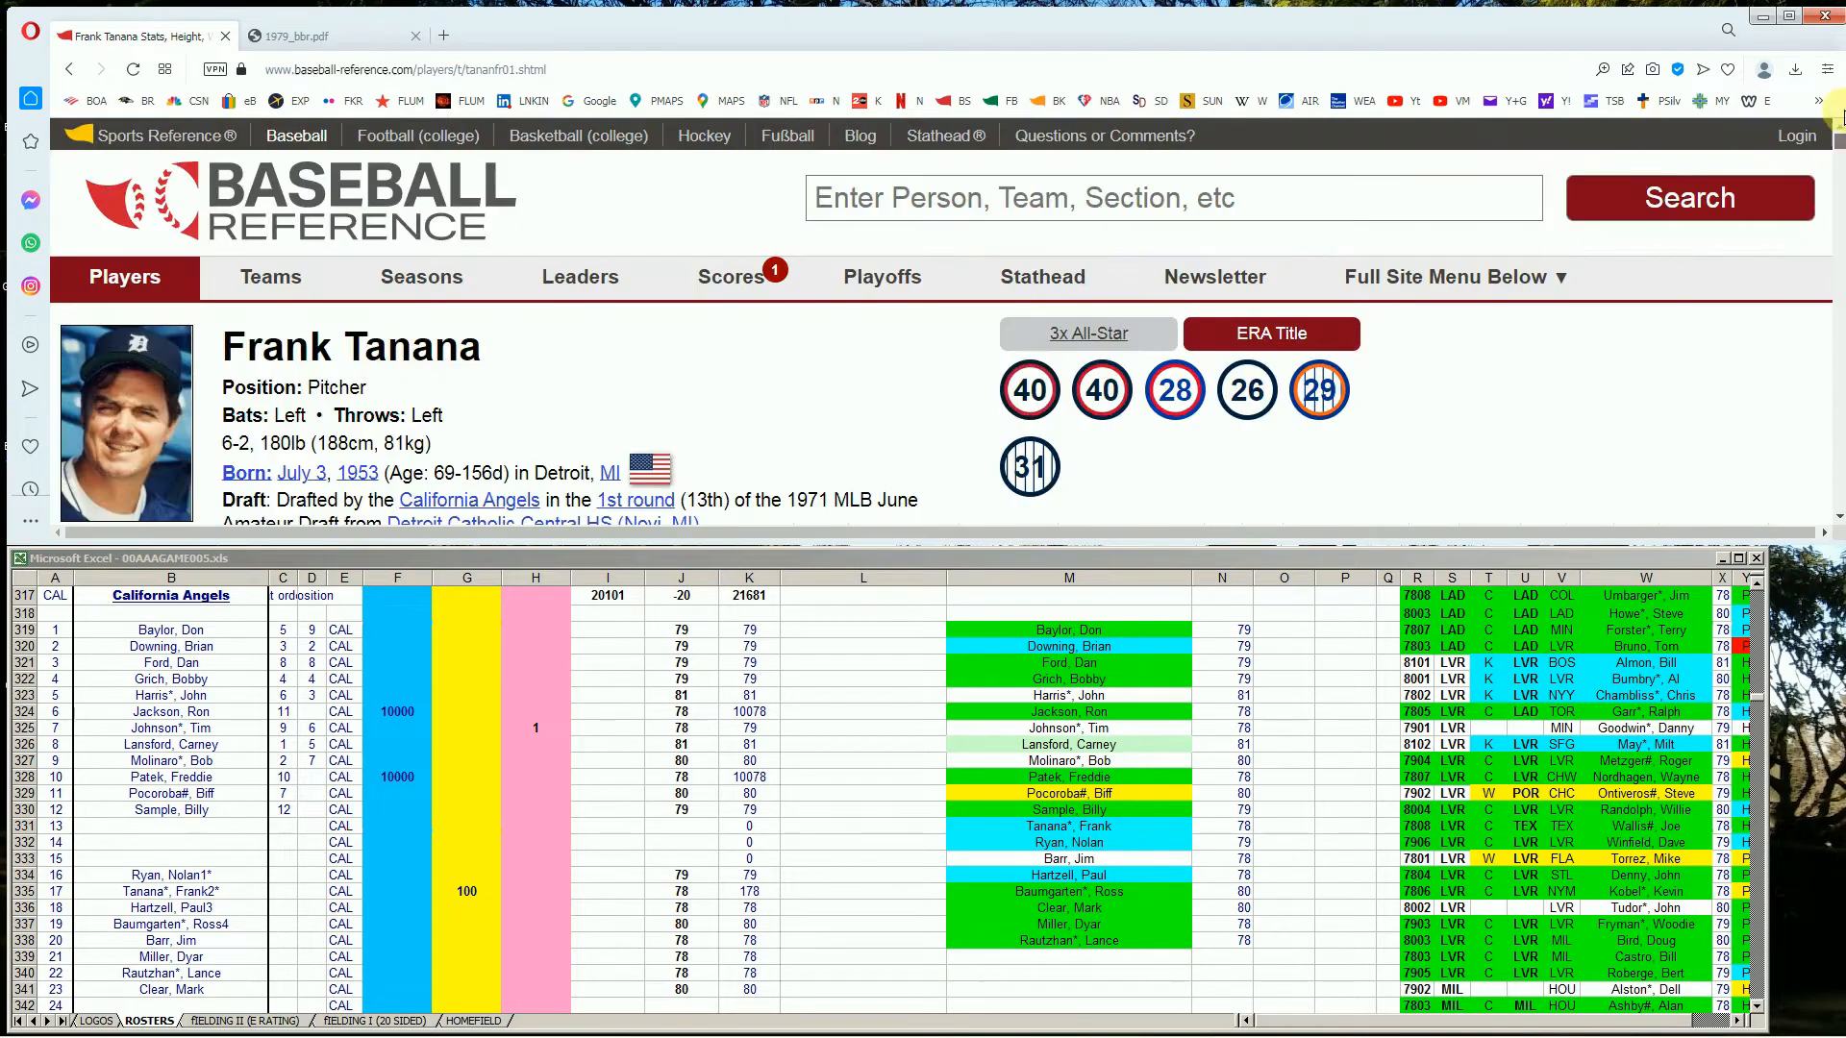
pyautogui.click(1390, 182)
pyautogui.write('ha')
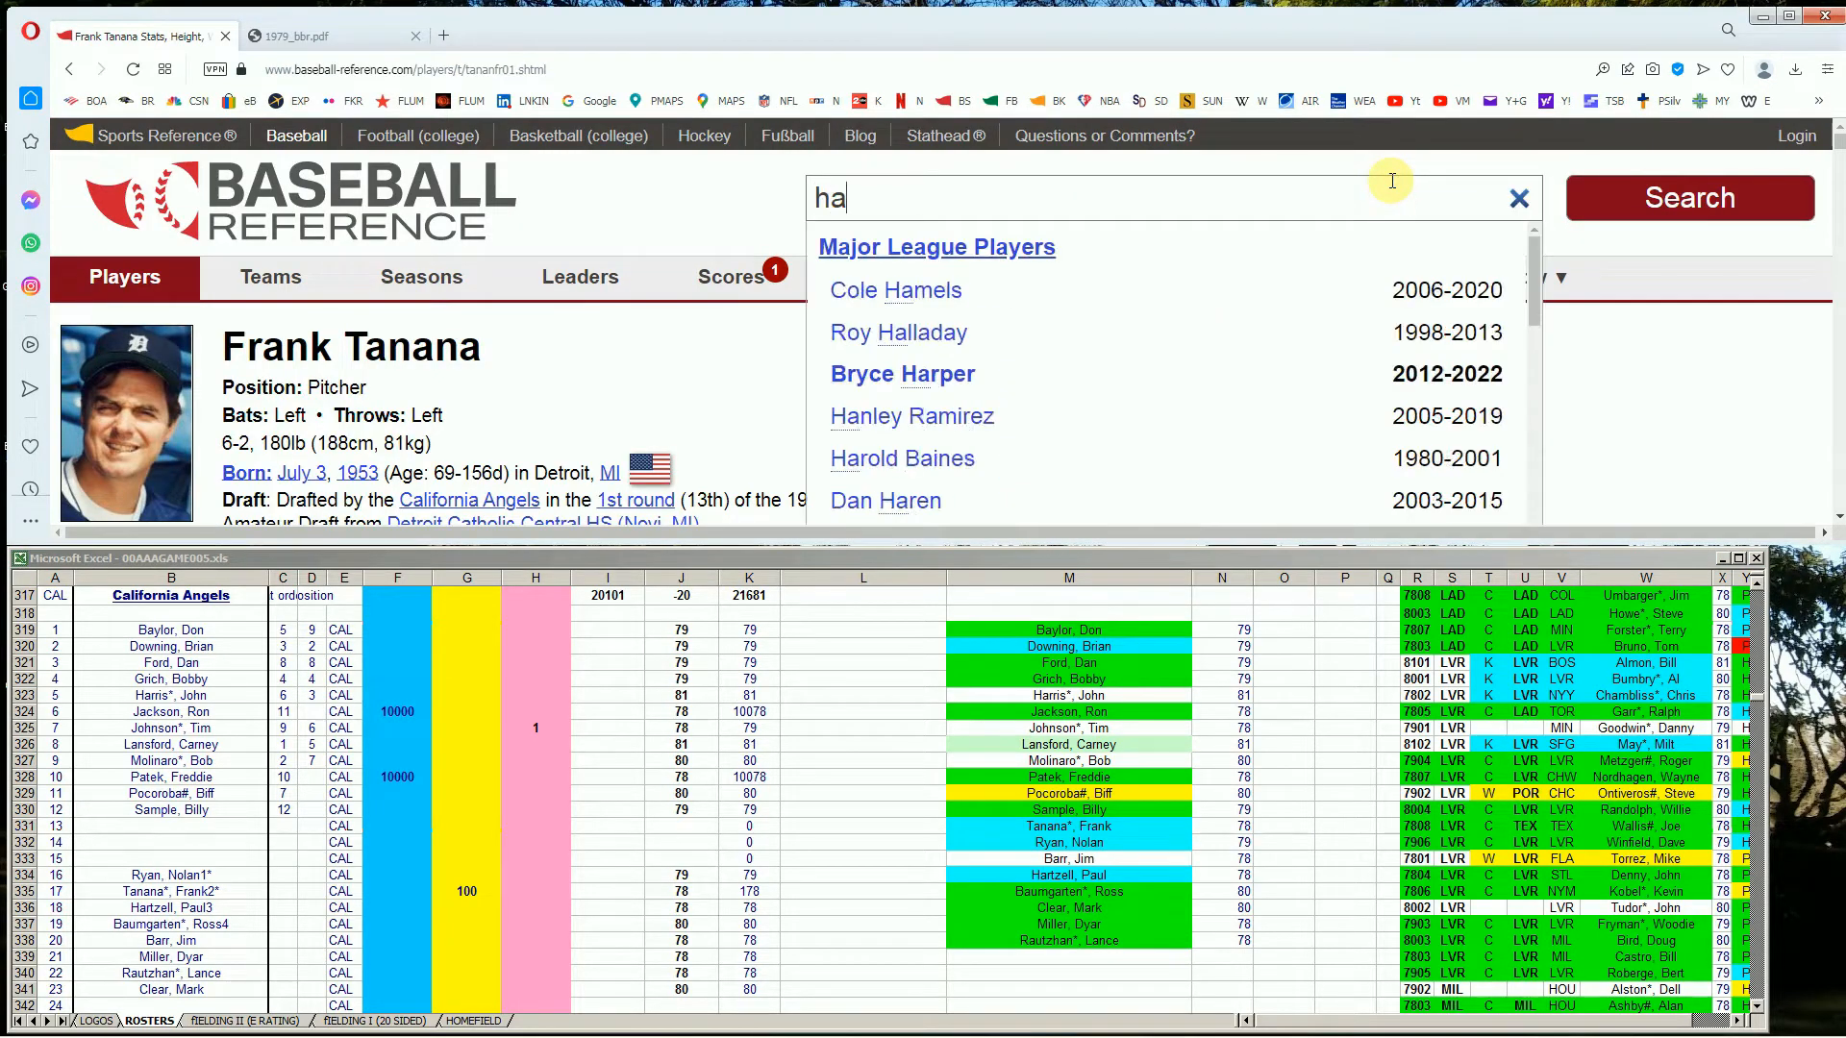
pyautogui.write('rtz')
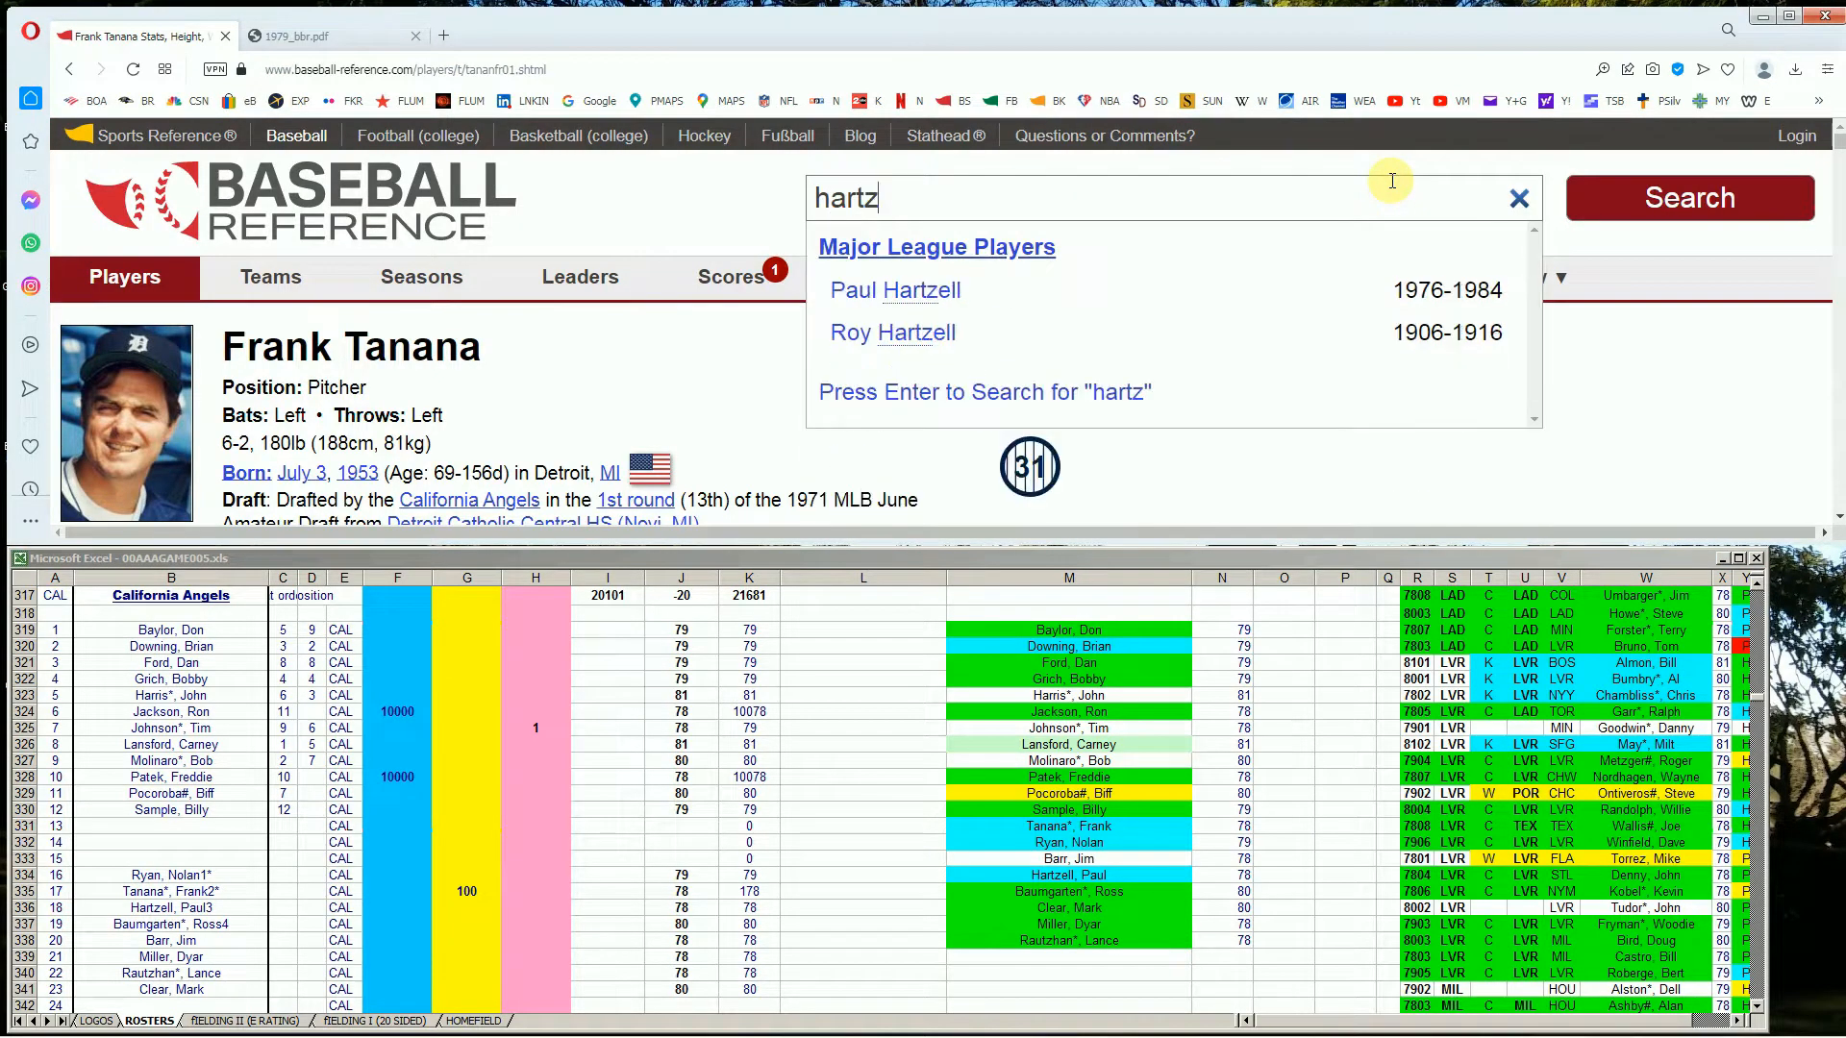
pyautogui.click(949, 293)
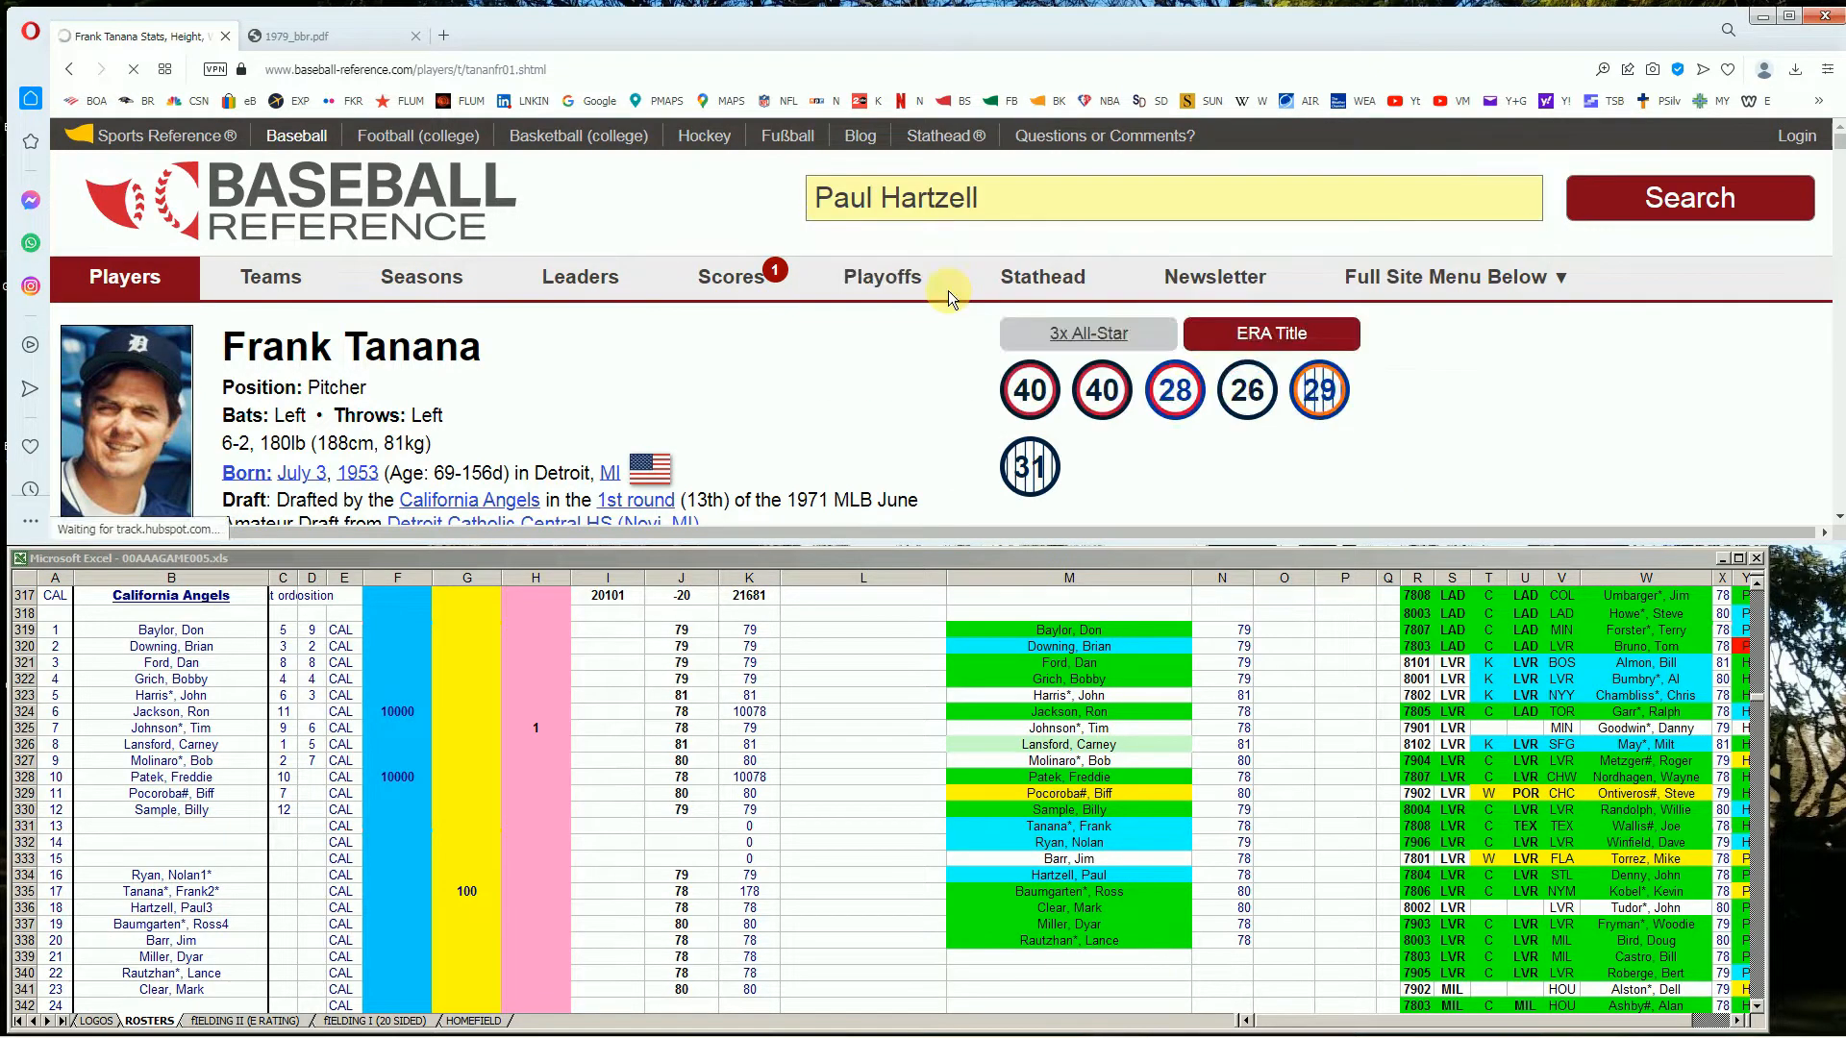
# Examine Paul Hartzell's pitching table for his team and statistics in the 1978 and 1979 seasons
pyautogui.scroll(-4, 1065, 405)
pyautogui.scroll(-7, 1065, 402)
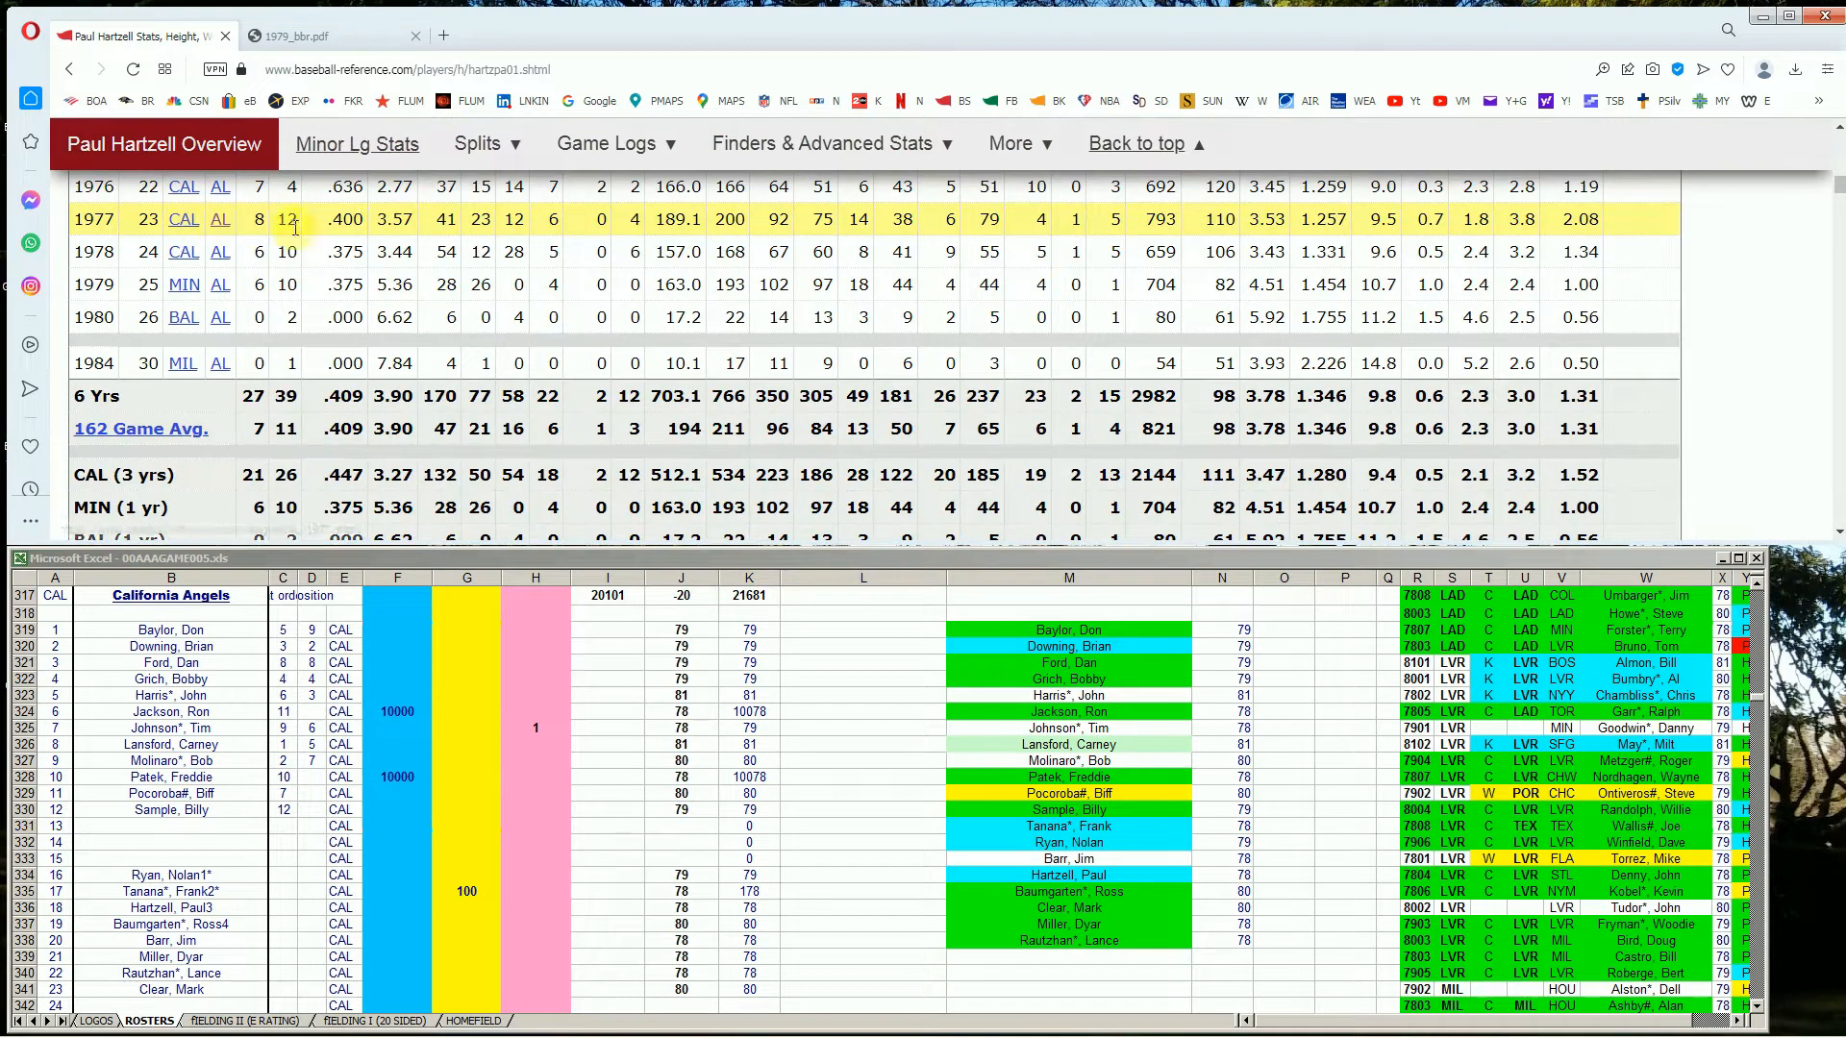
pyautogui.moveTo(413, 252)
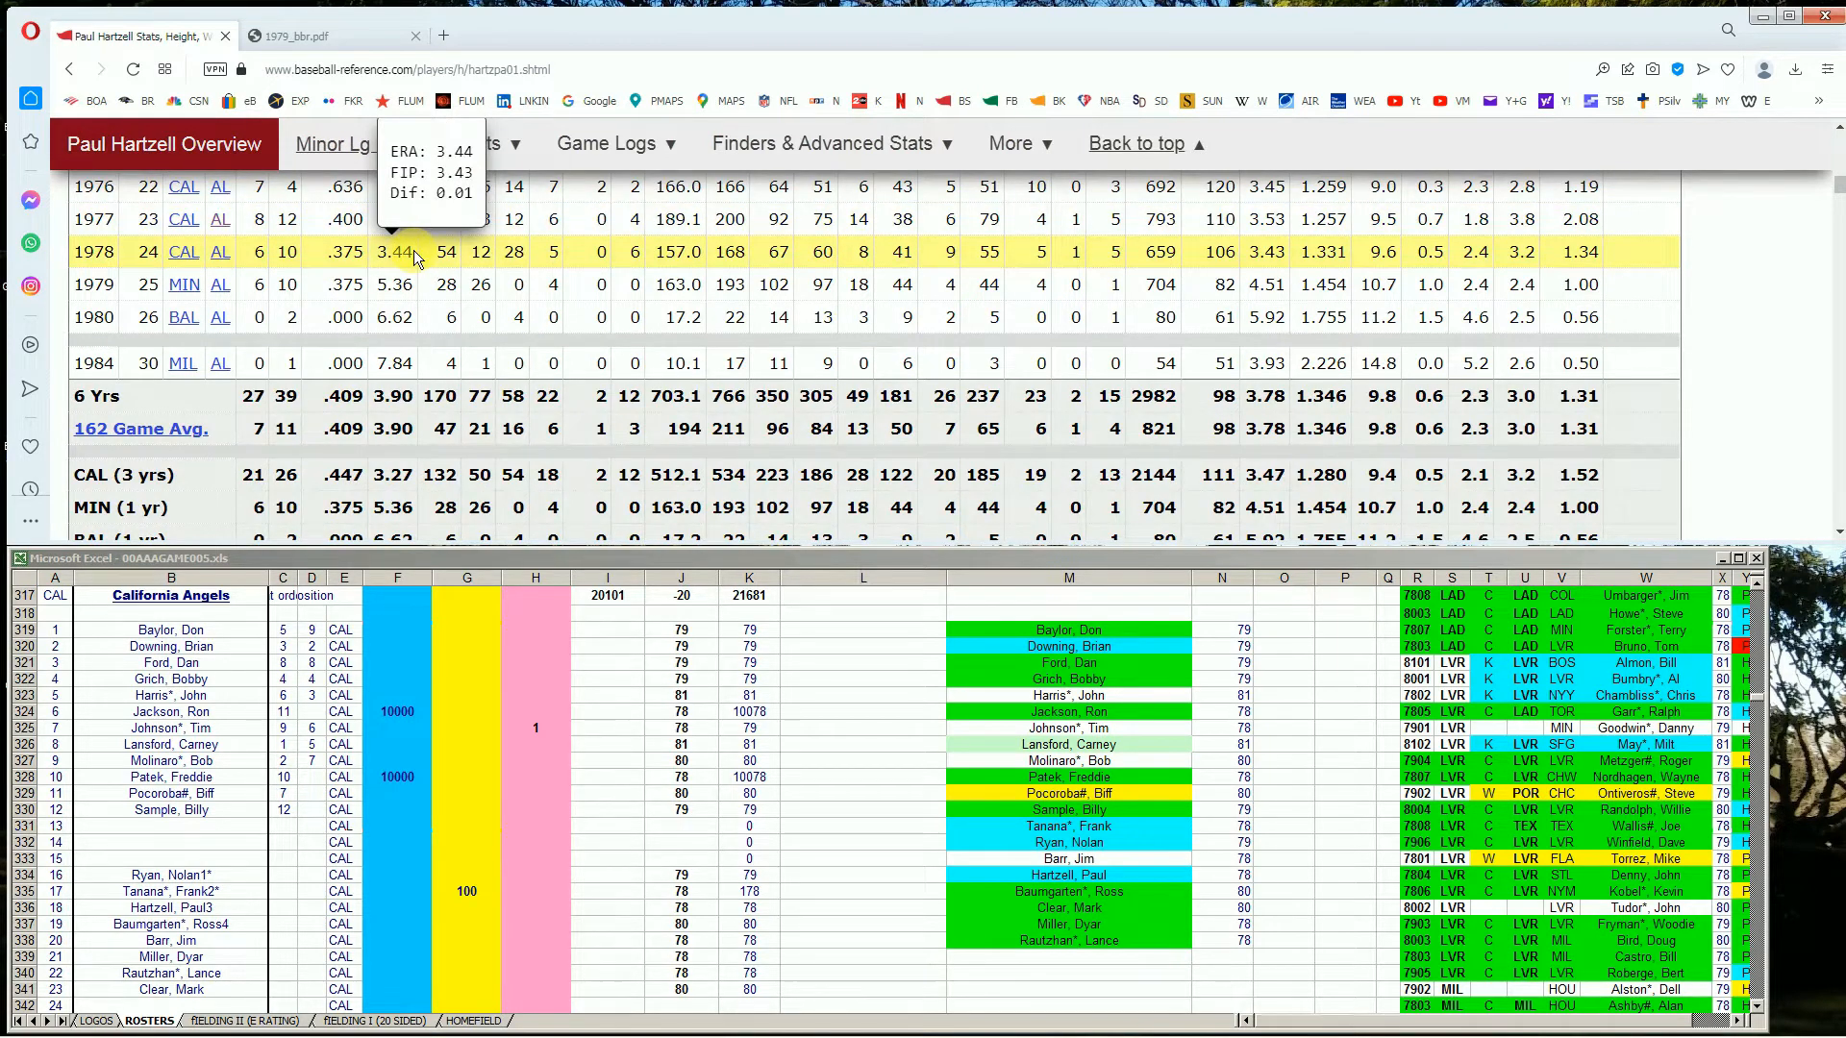
pyautogui.moveTo(412, 292)
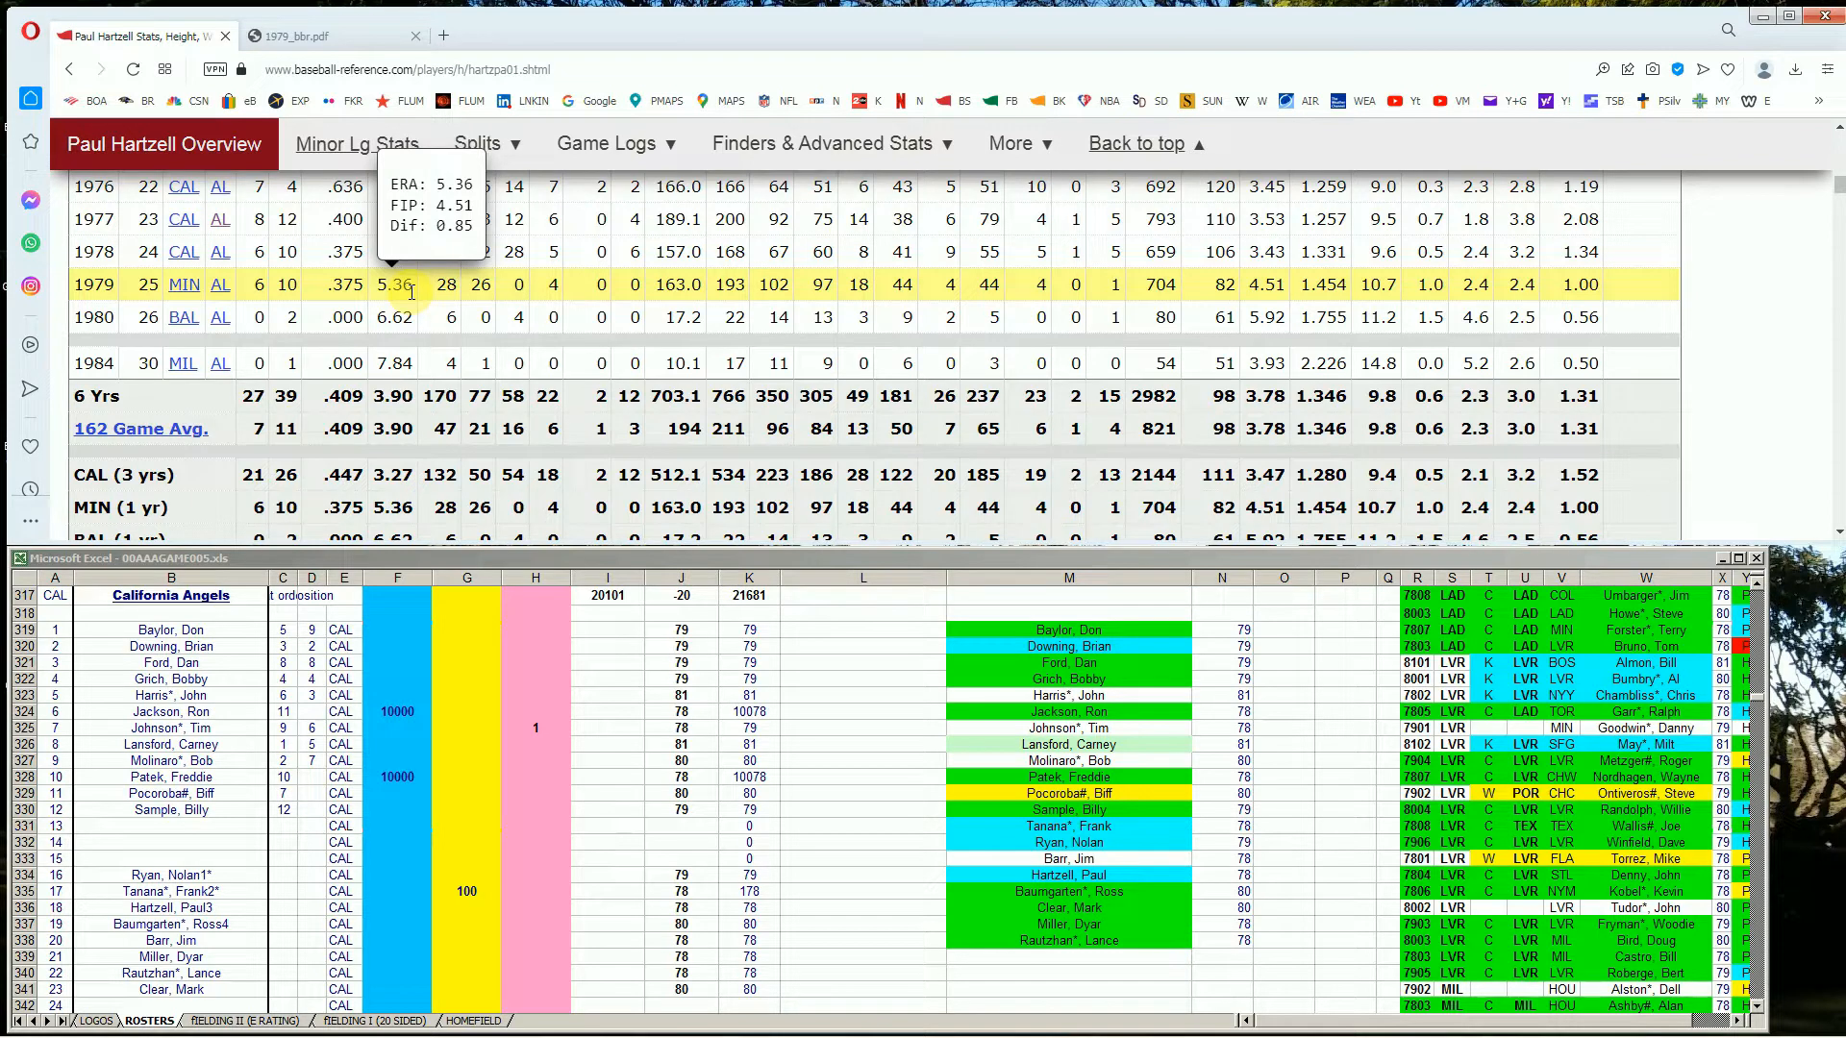
# Enter 100 in the yellow column G for Hartzell, Paul on the California Angels roster
pyautogui.click(469, 898)
pyautogui.press('Down')
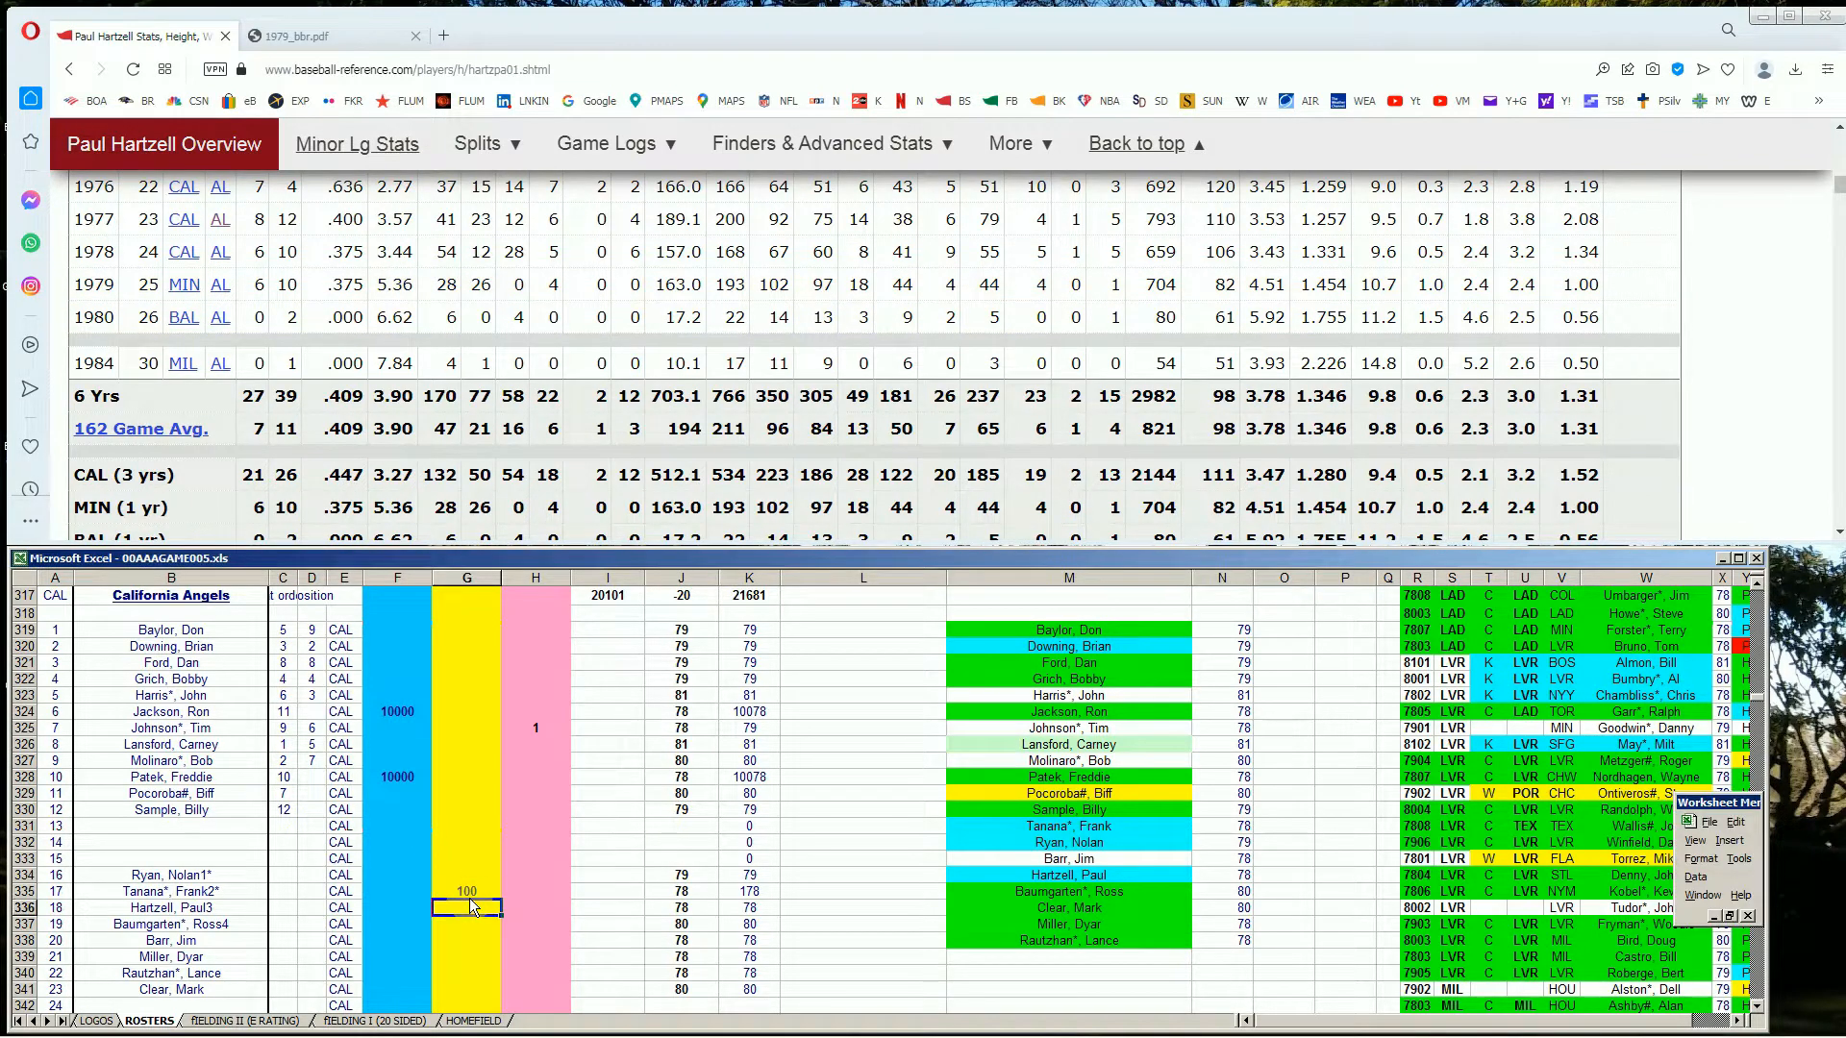
pyautogui.press('Up')
pyautogui.press('Down')
# Search Baseball Reference for "dyar" and open Dyar Miller's player page
pyautogui.moveTo(1839, 185); pyautogui.dragTo(1839, 106)
pyautogui.click(1489, 196)
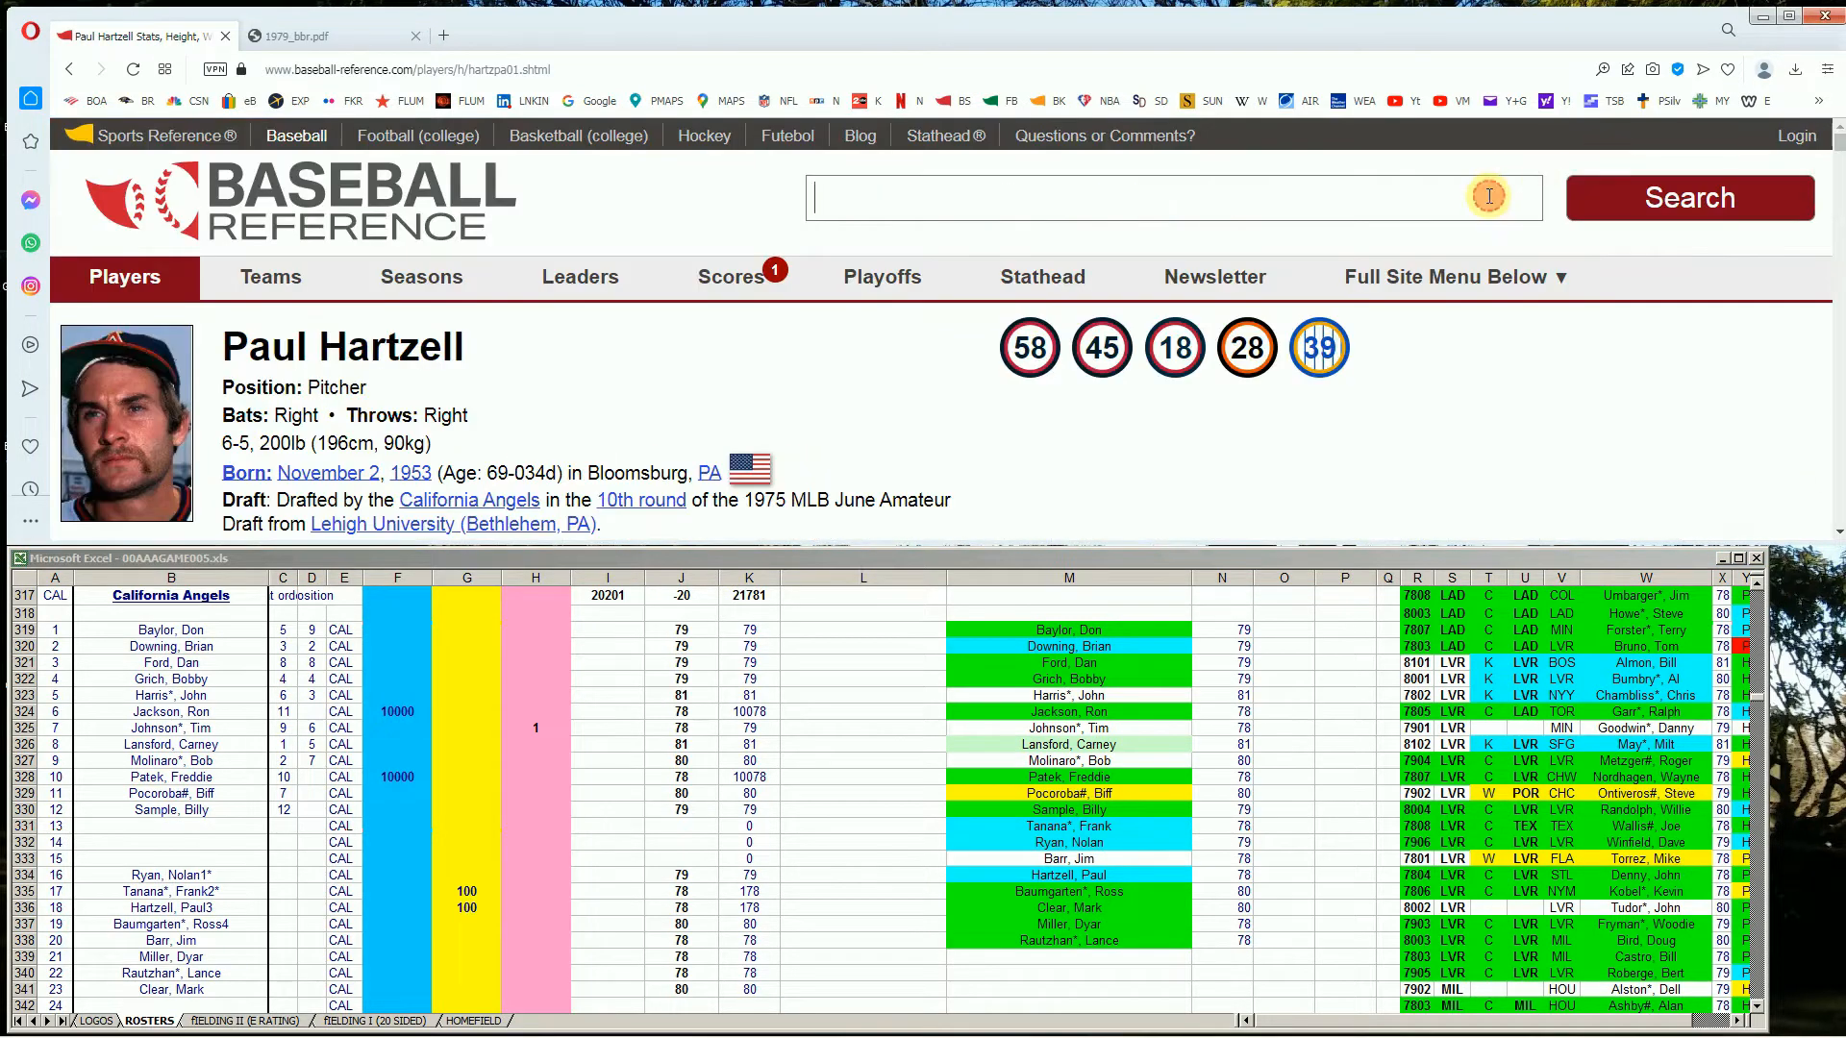
pyautogui.write('dyar')
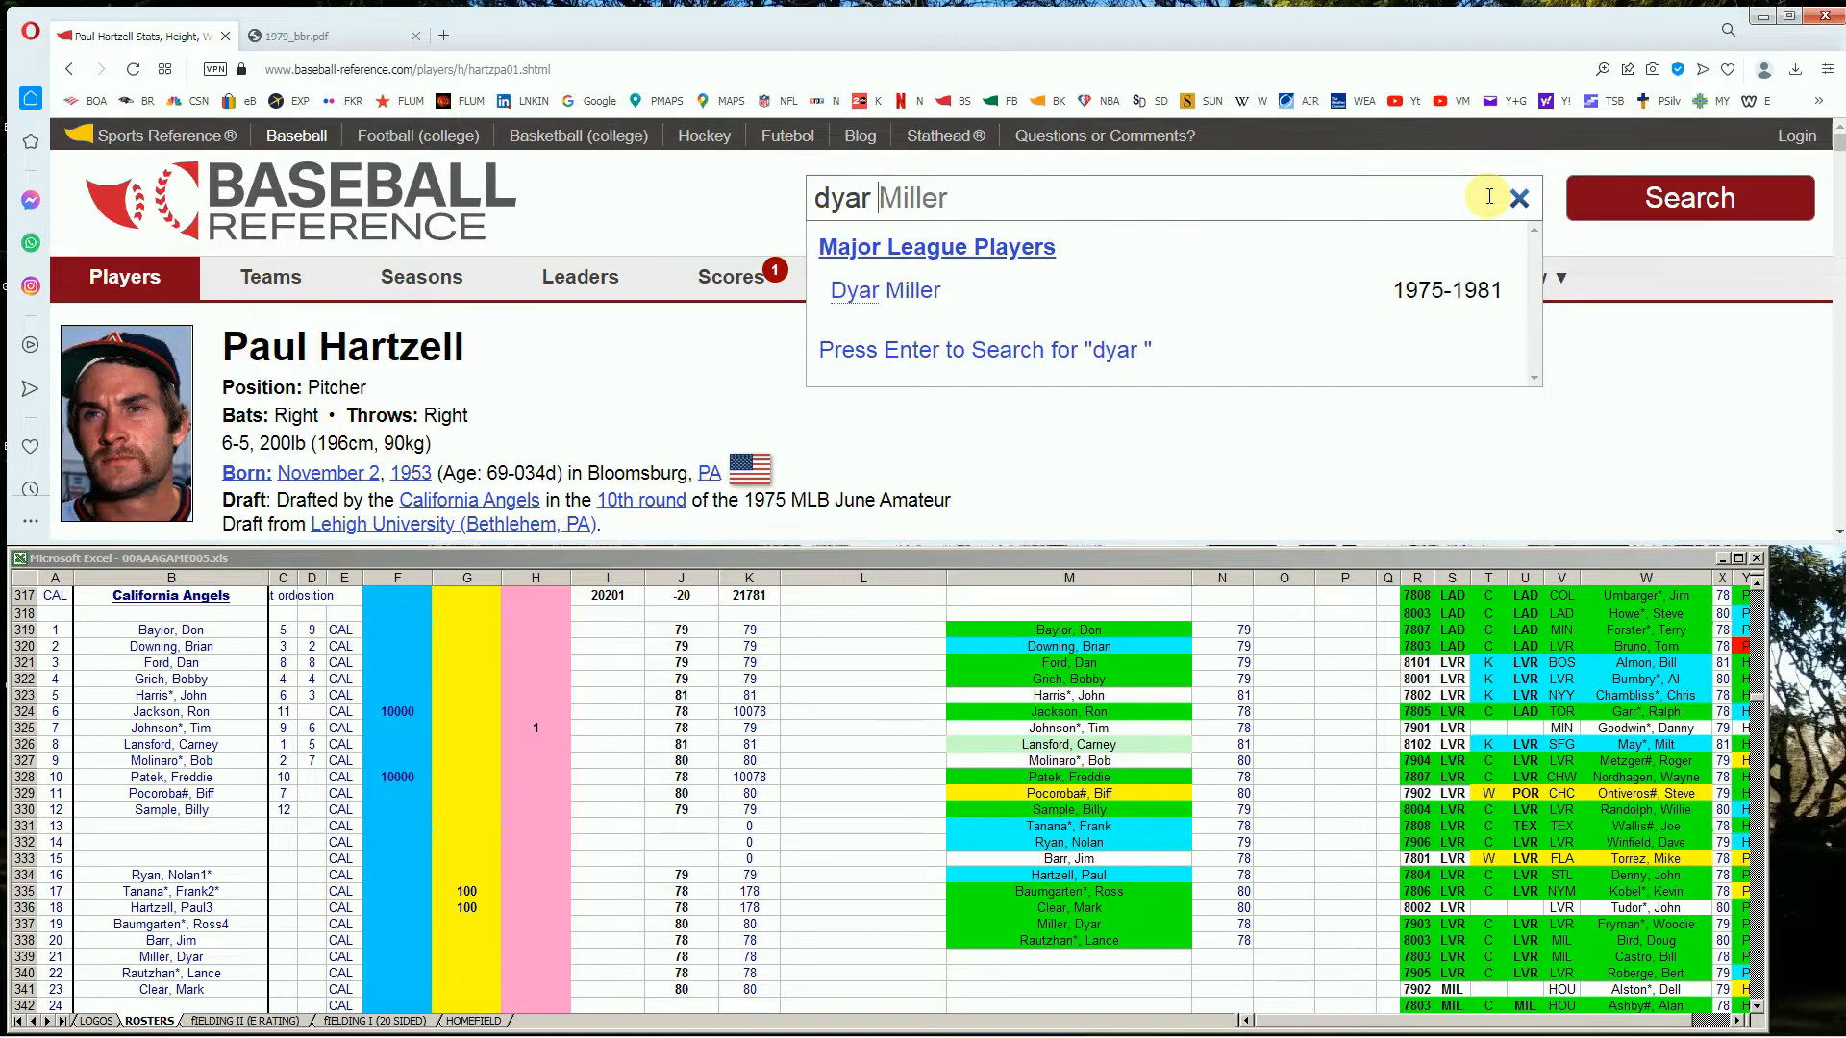
pyautogui.click(899, 292)
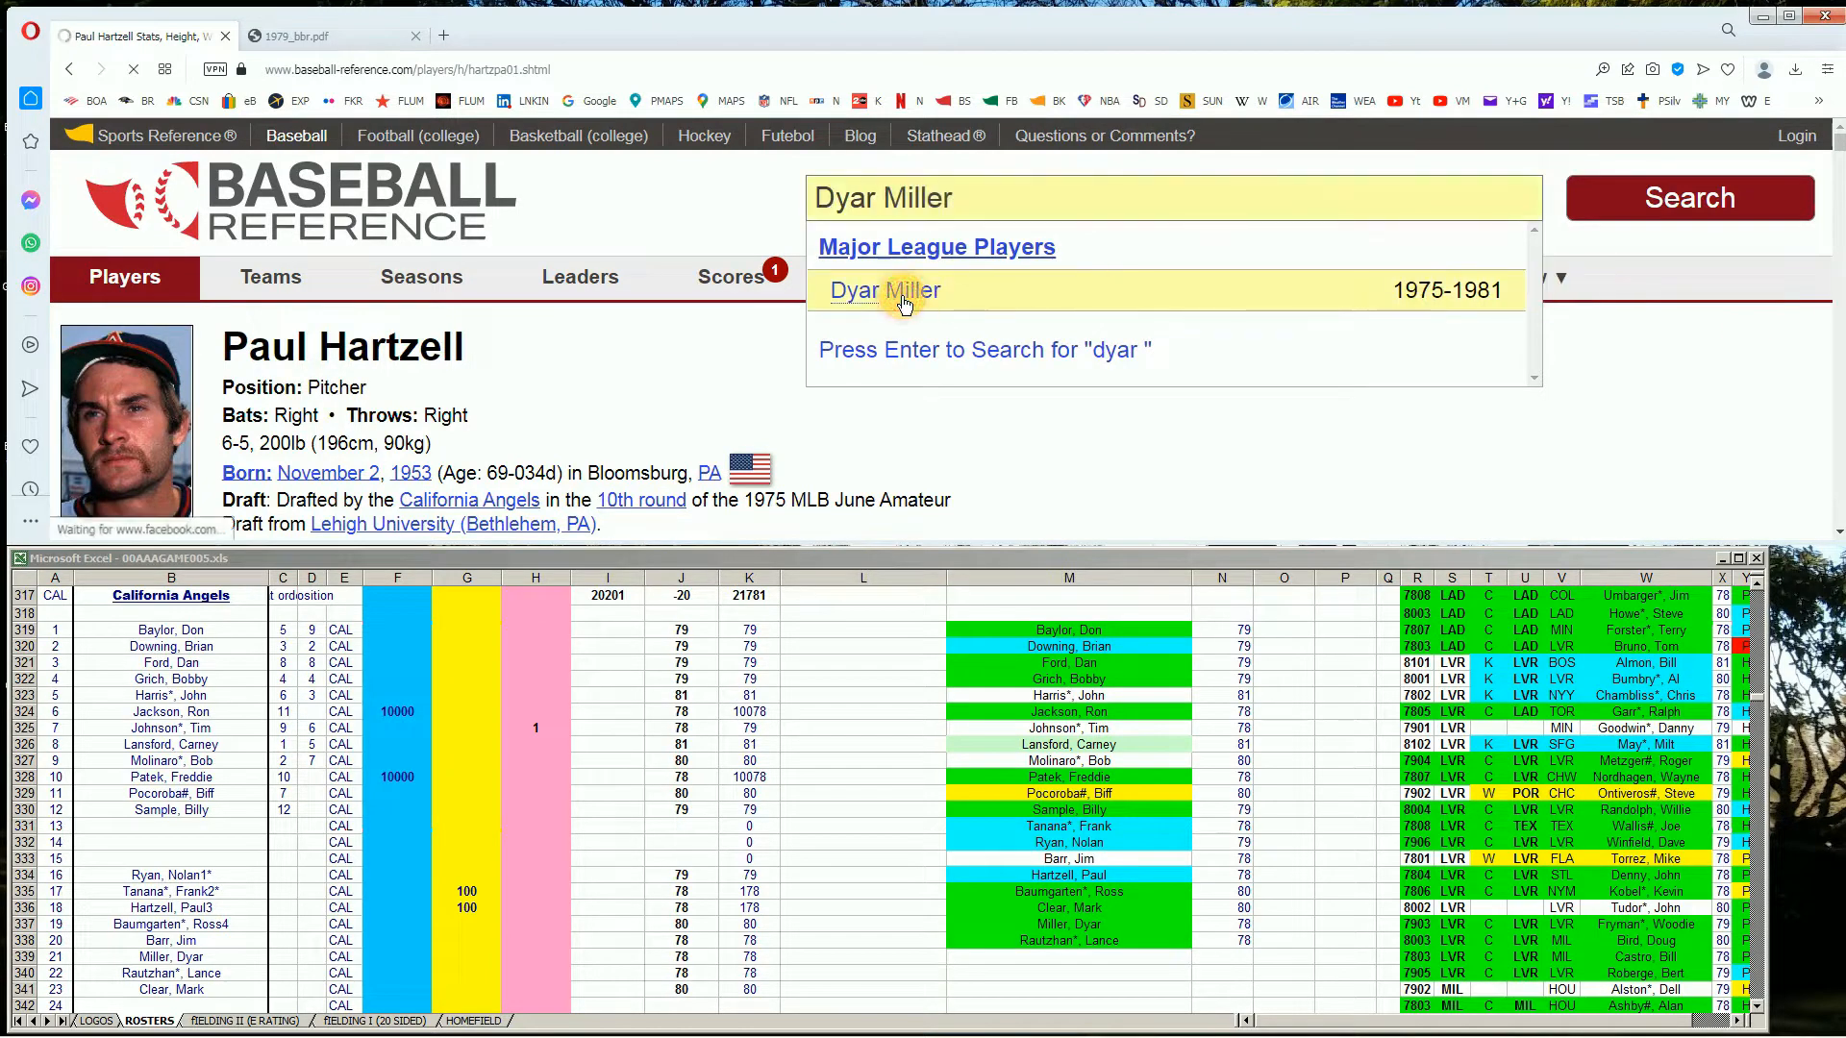
# Examine Dyar Miller's Standard Pitching table for the teams he played for from 1975 to 1981, especially 1979 and 1980
pyautogui.scroll(-10, 896, 305)
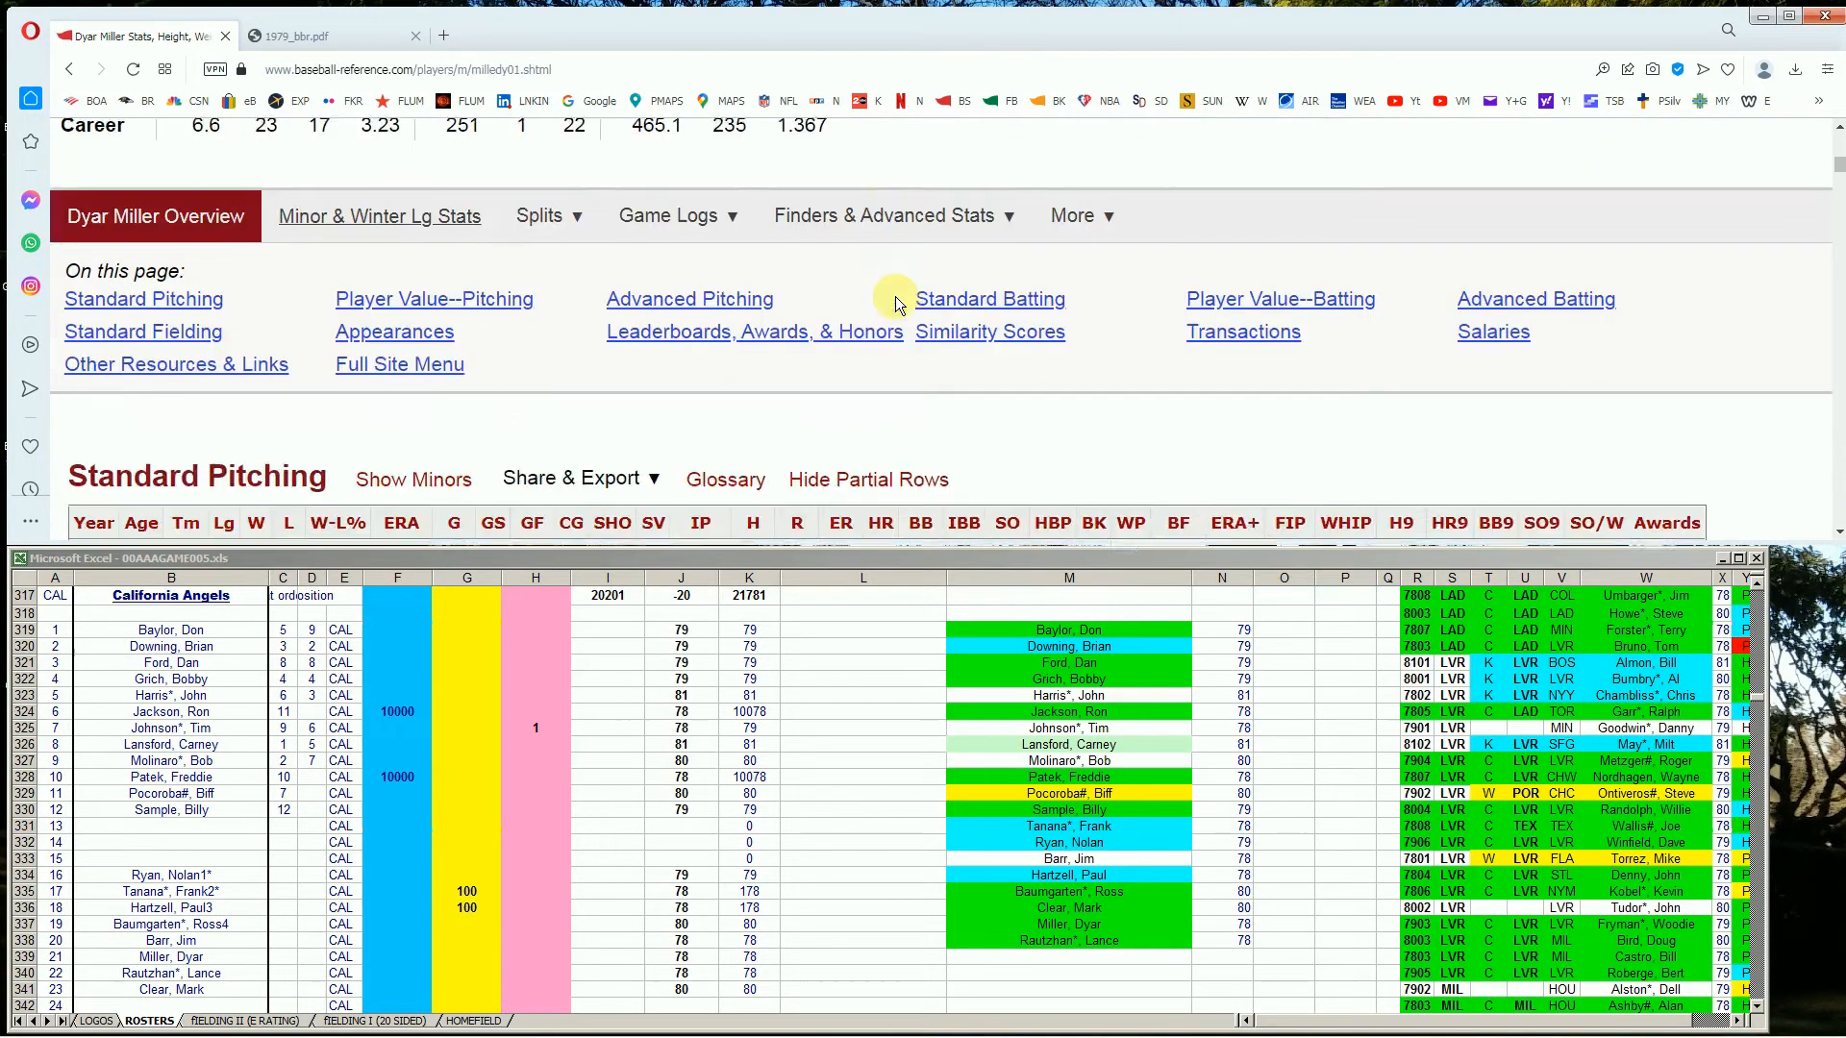
pyautogui.scroll(-1, 895, 296)
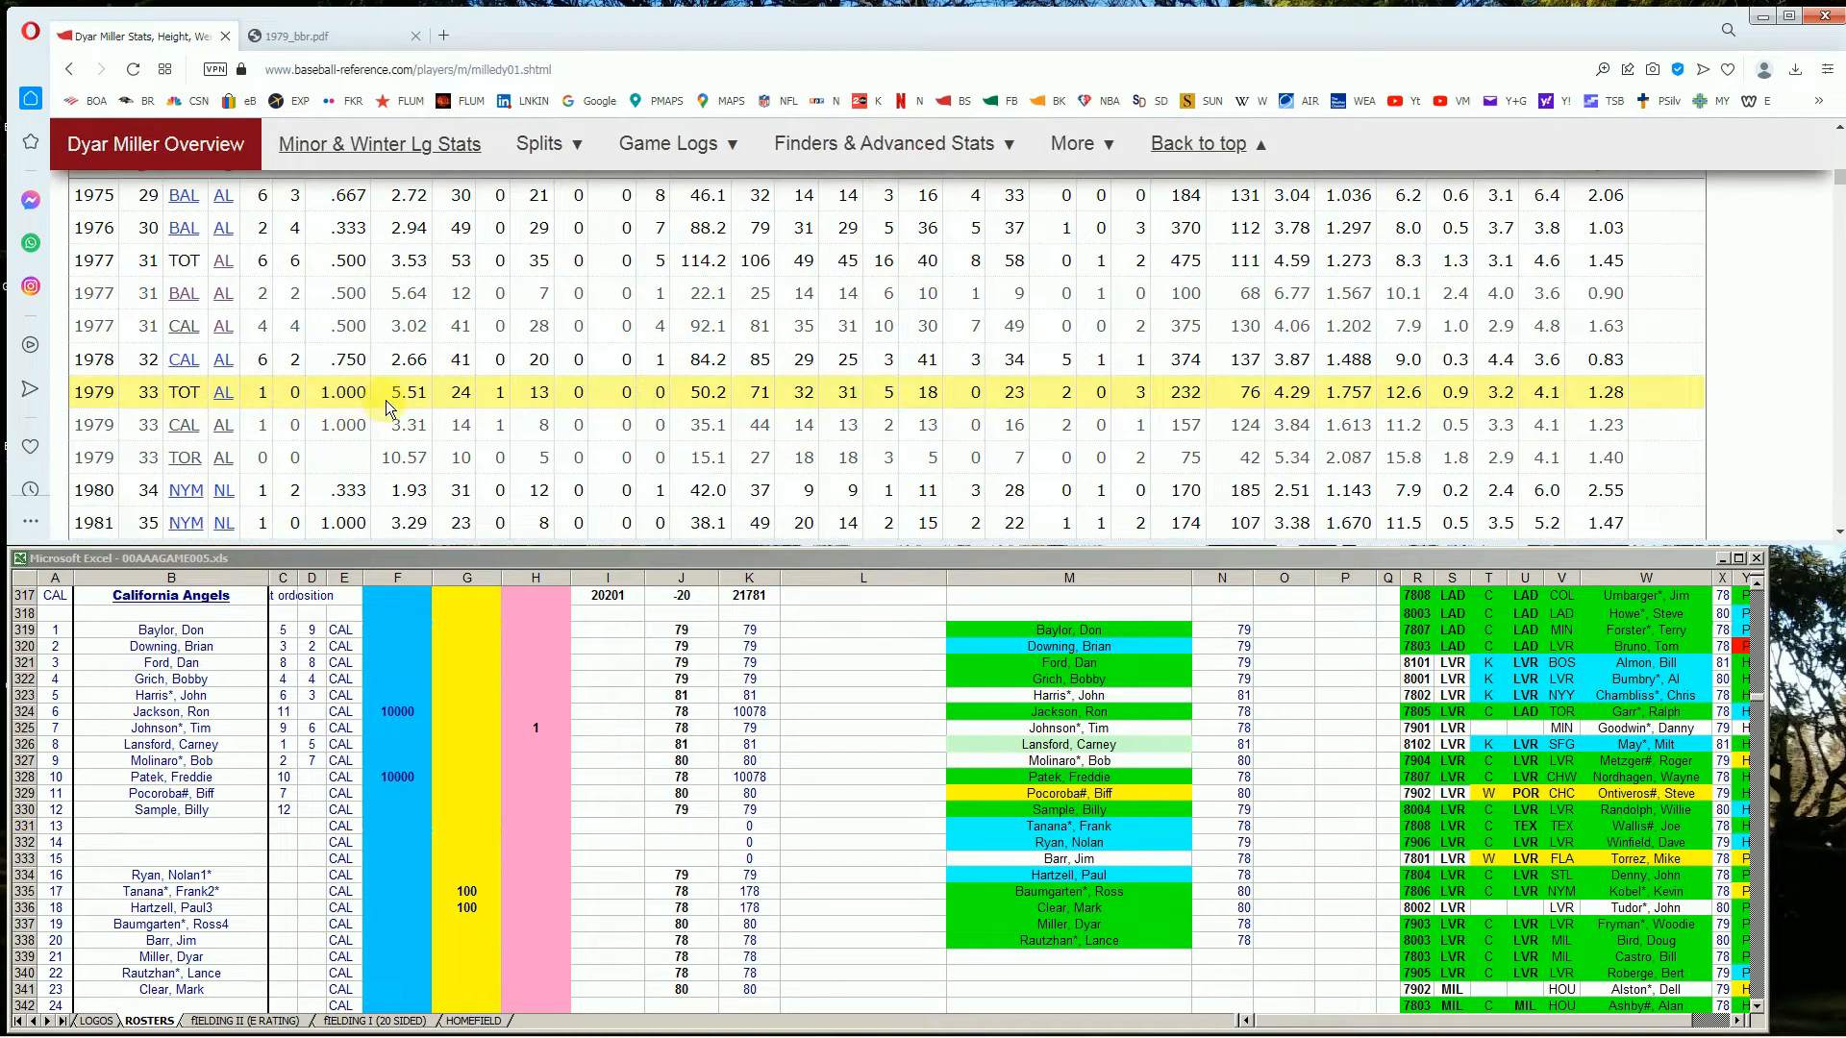
pyautogui.moveTo(385, 400)
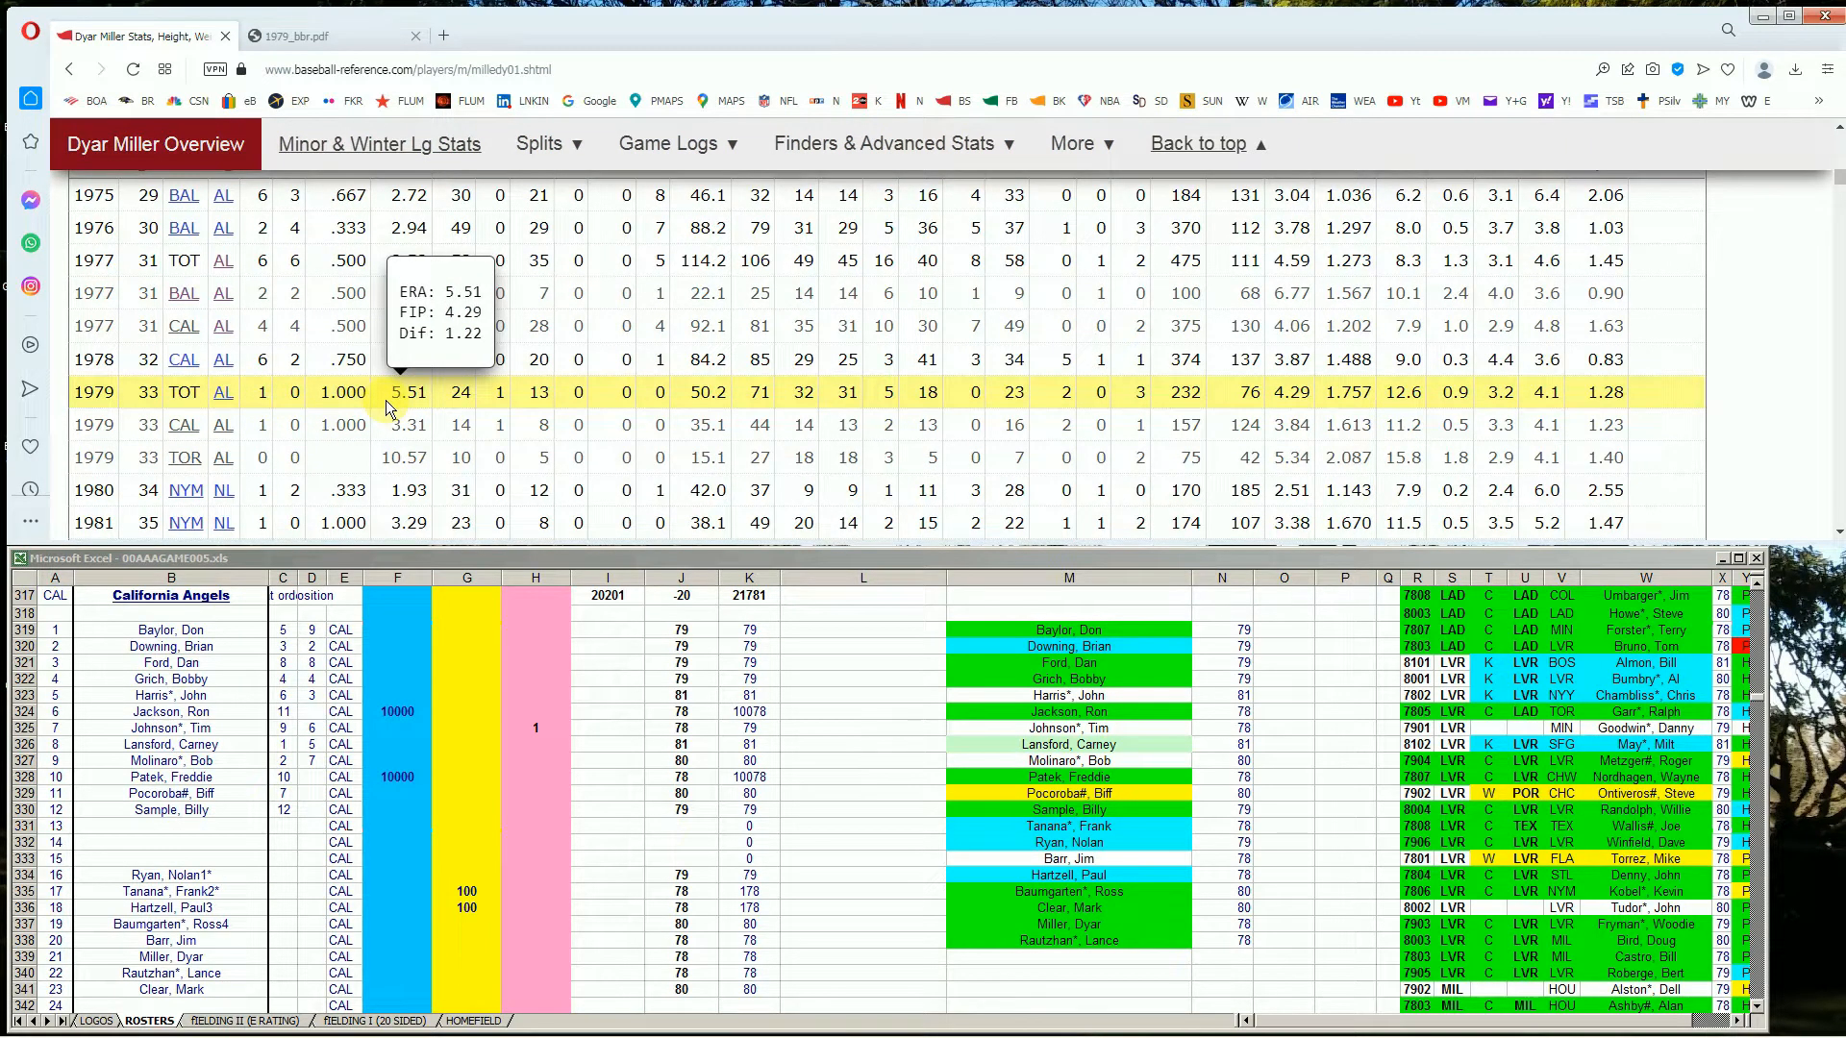
pyautogui.moveTo(391, 489)
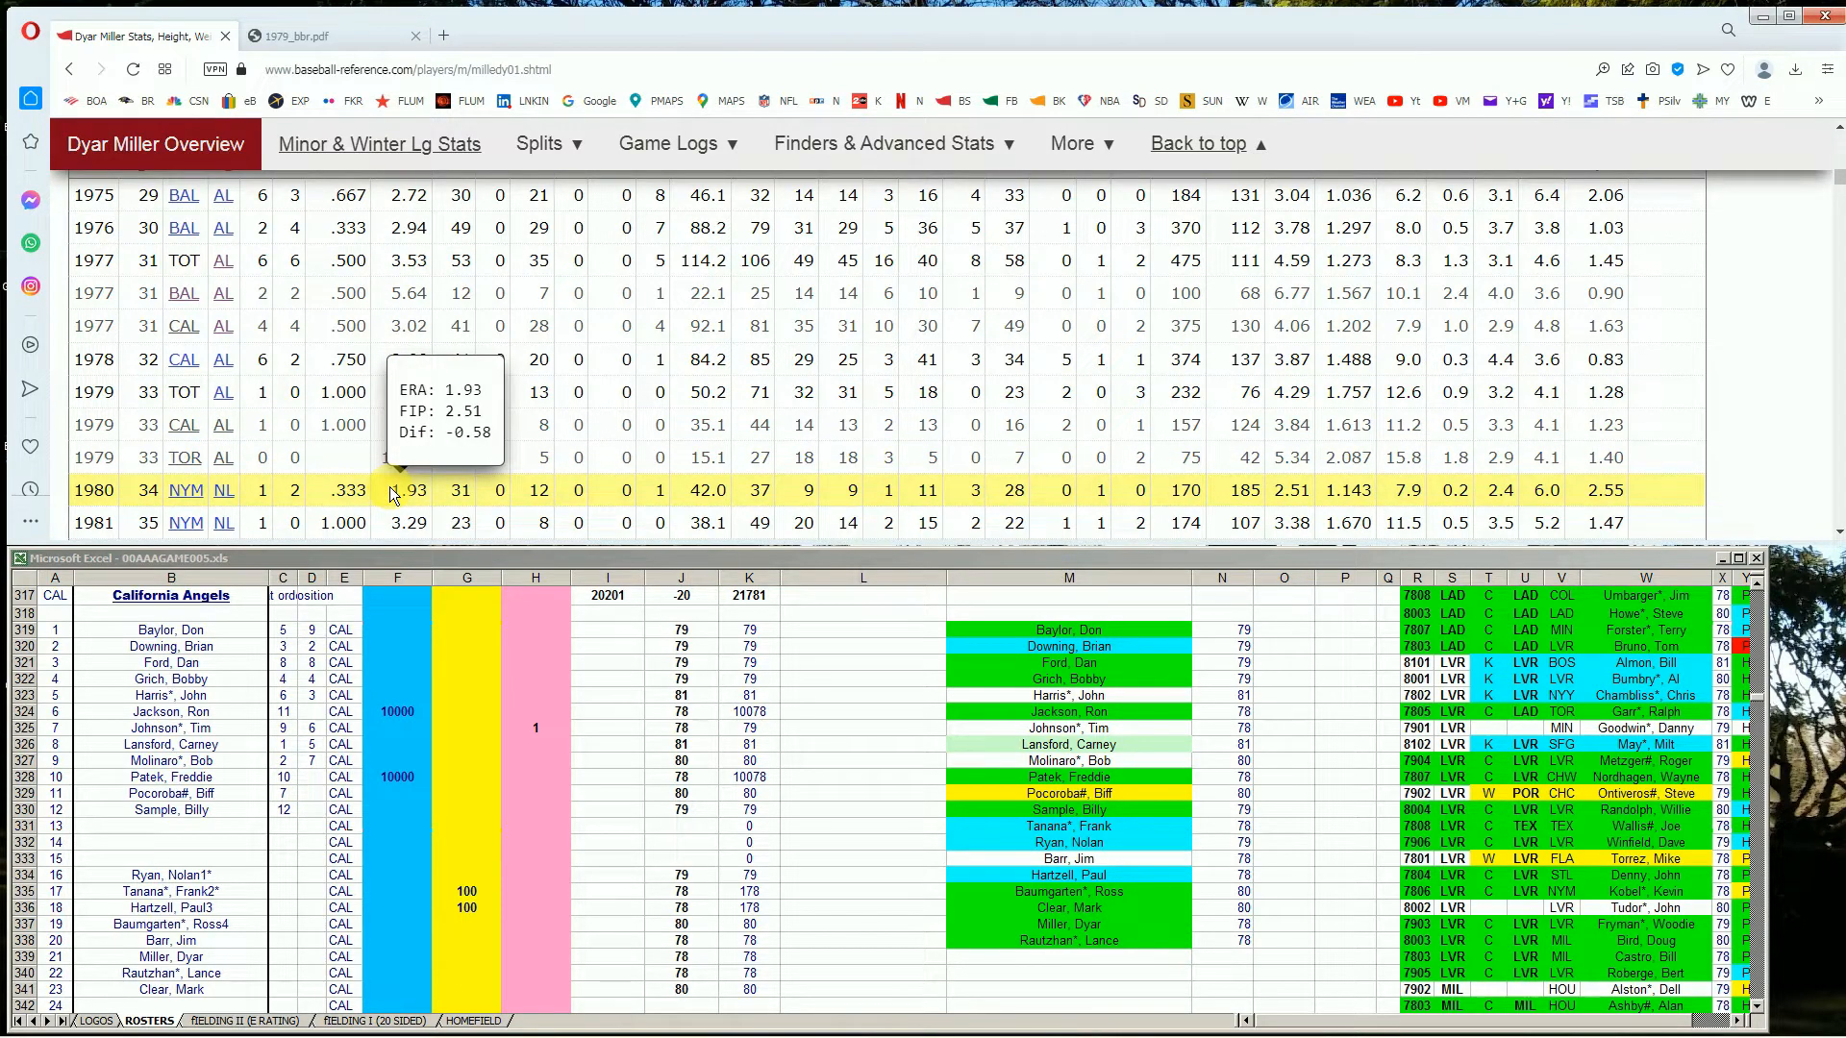
pyautogui.scroll(-1, 389, 487)
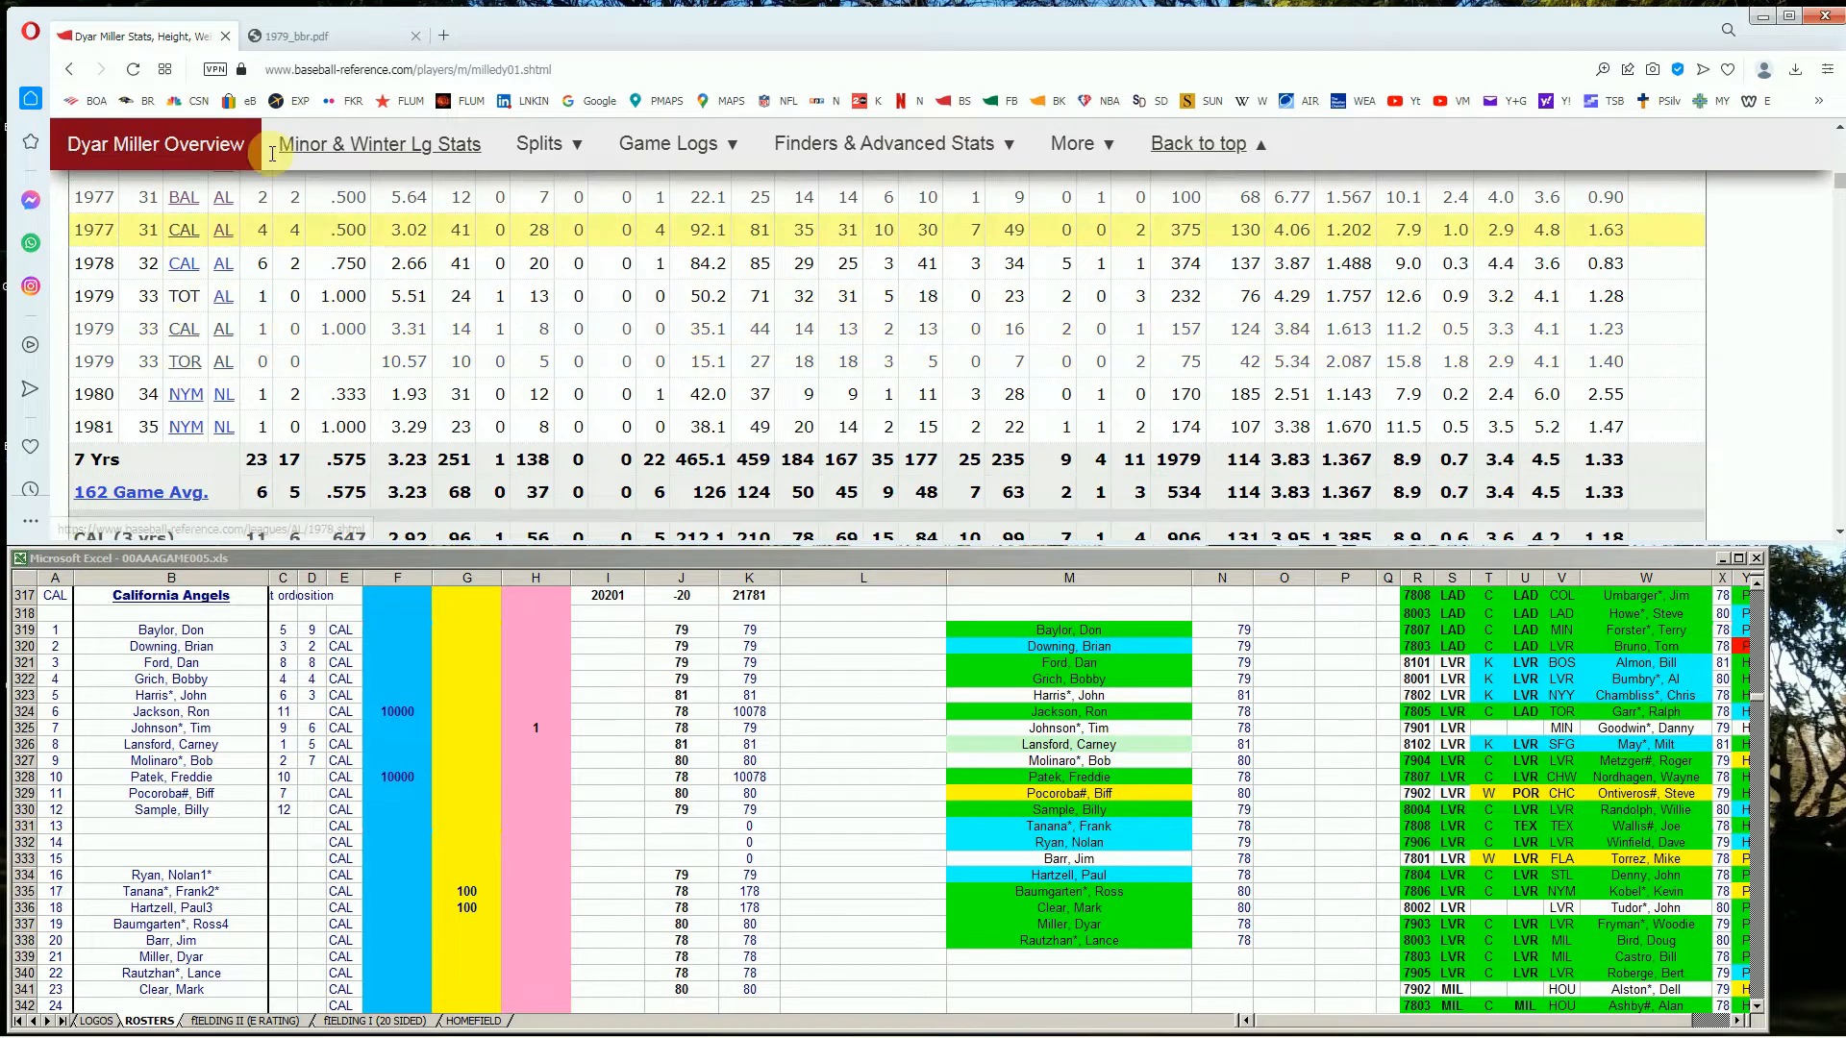
# Check the American League team rosters and additional players in 1979_bbr.pdf for Dyar Miller's team, including the California Angels pitchers
pyautogui.click(316, 32)
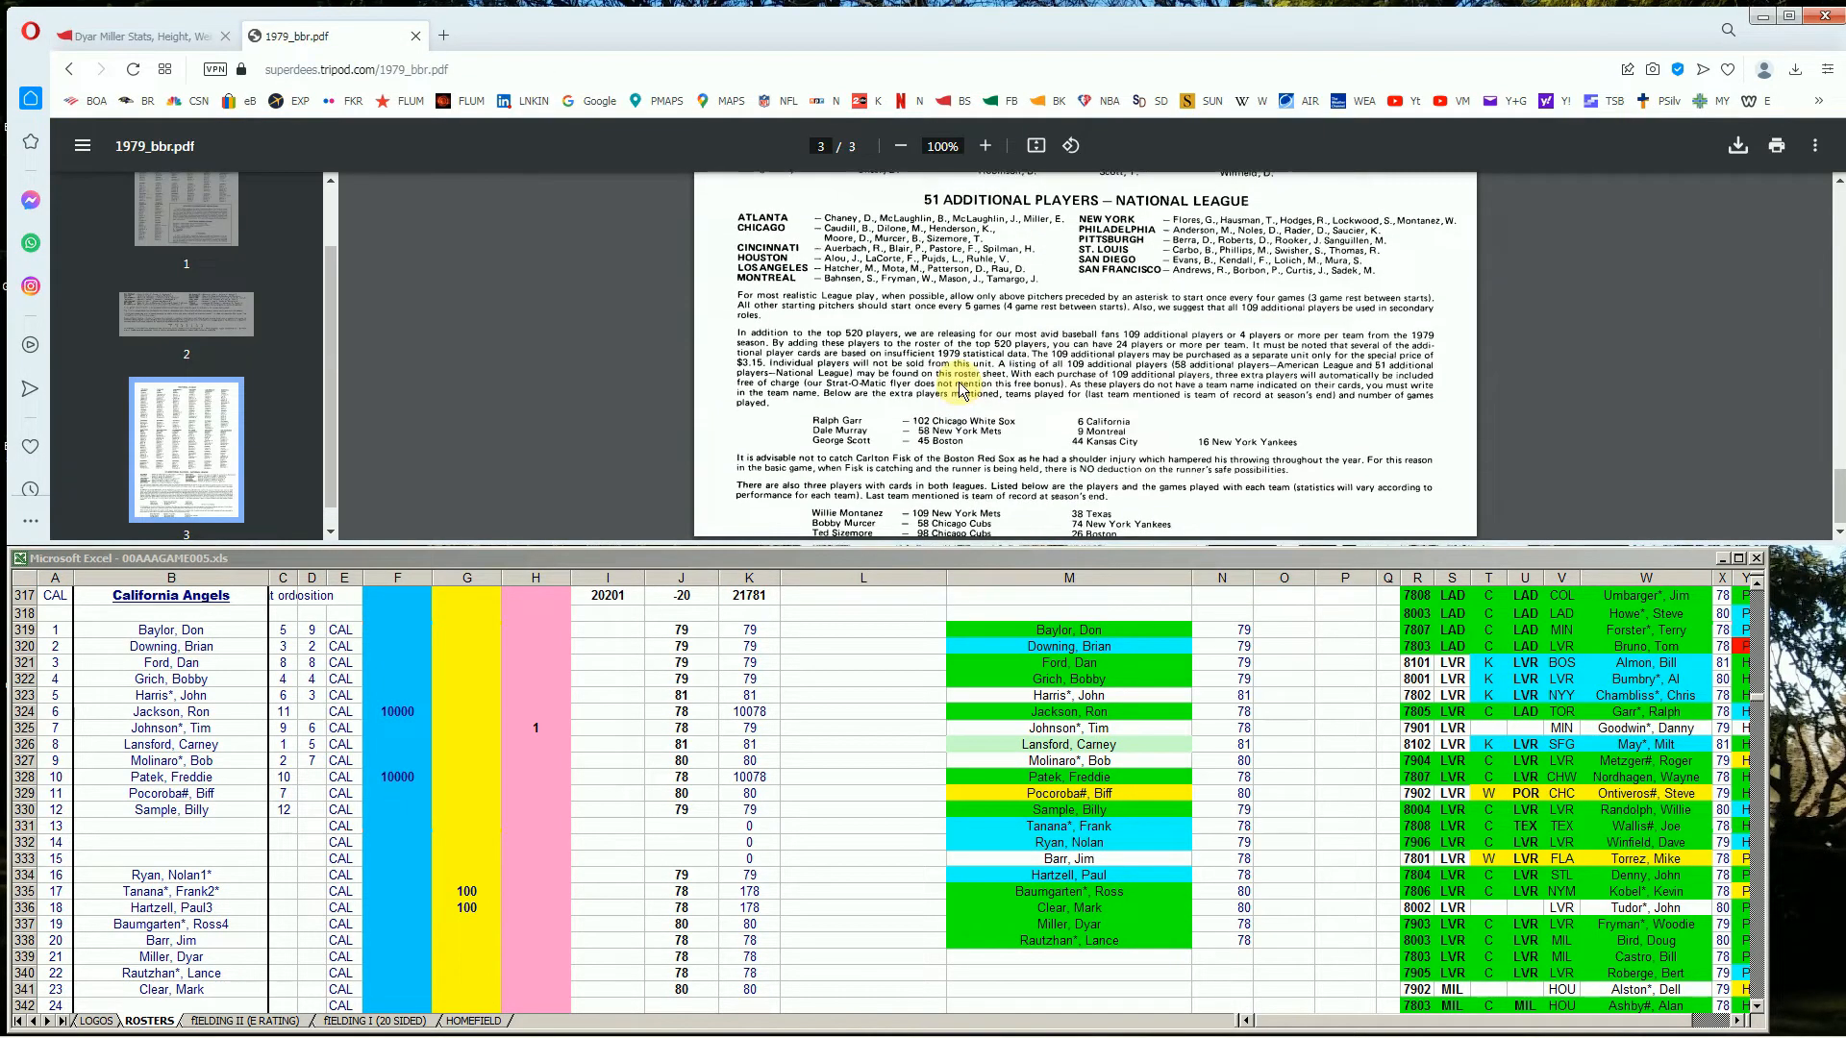
pyautogui.scroll(5, 959, 390)
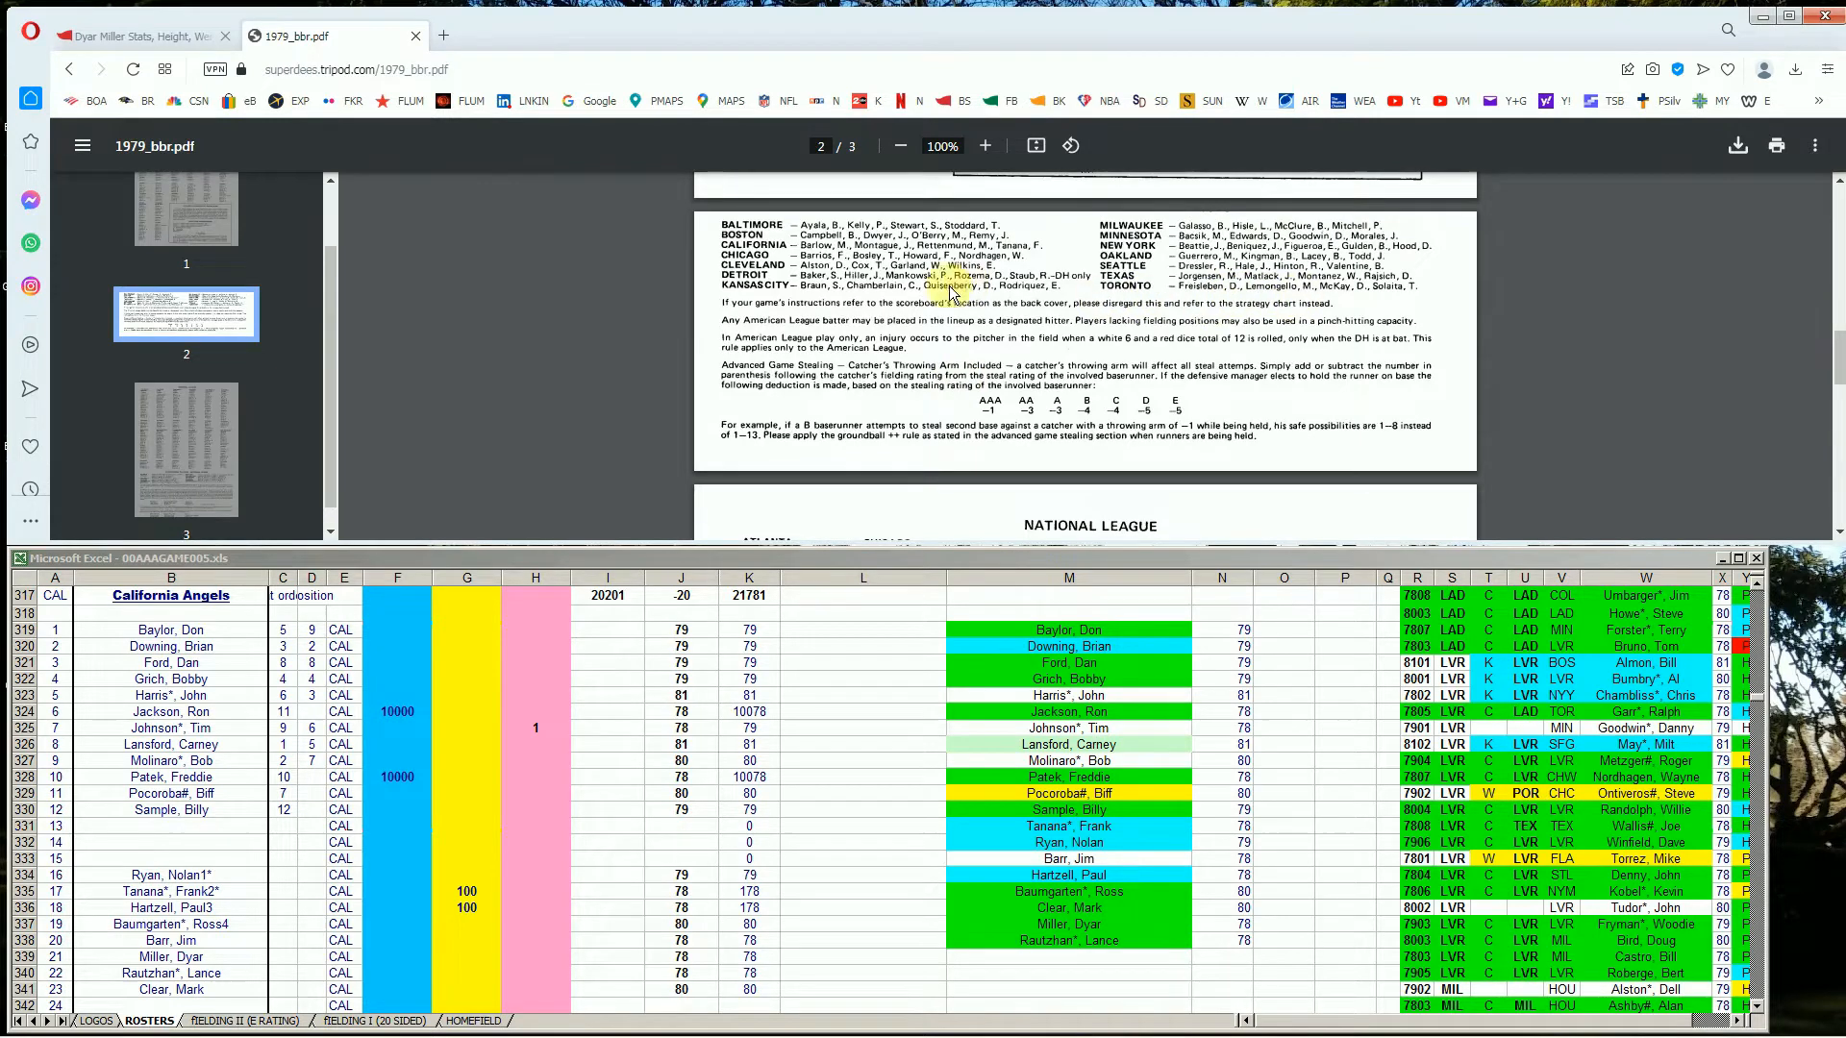
pyautogui.scroll(5, 959, 258)
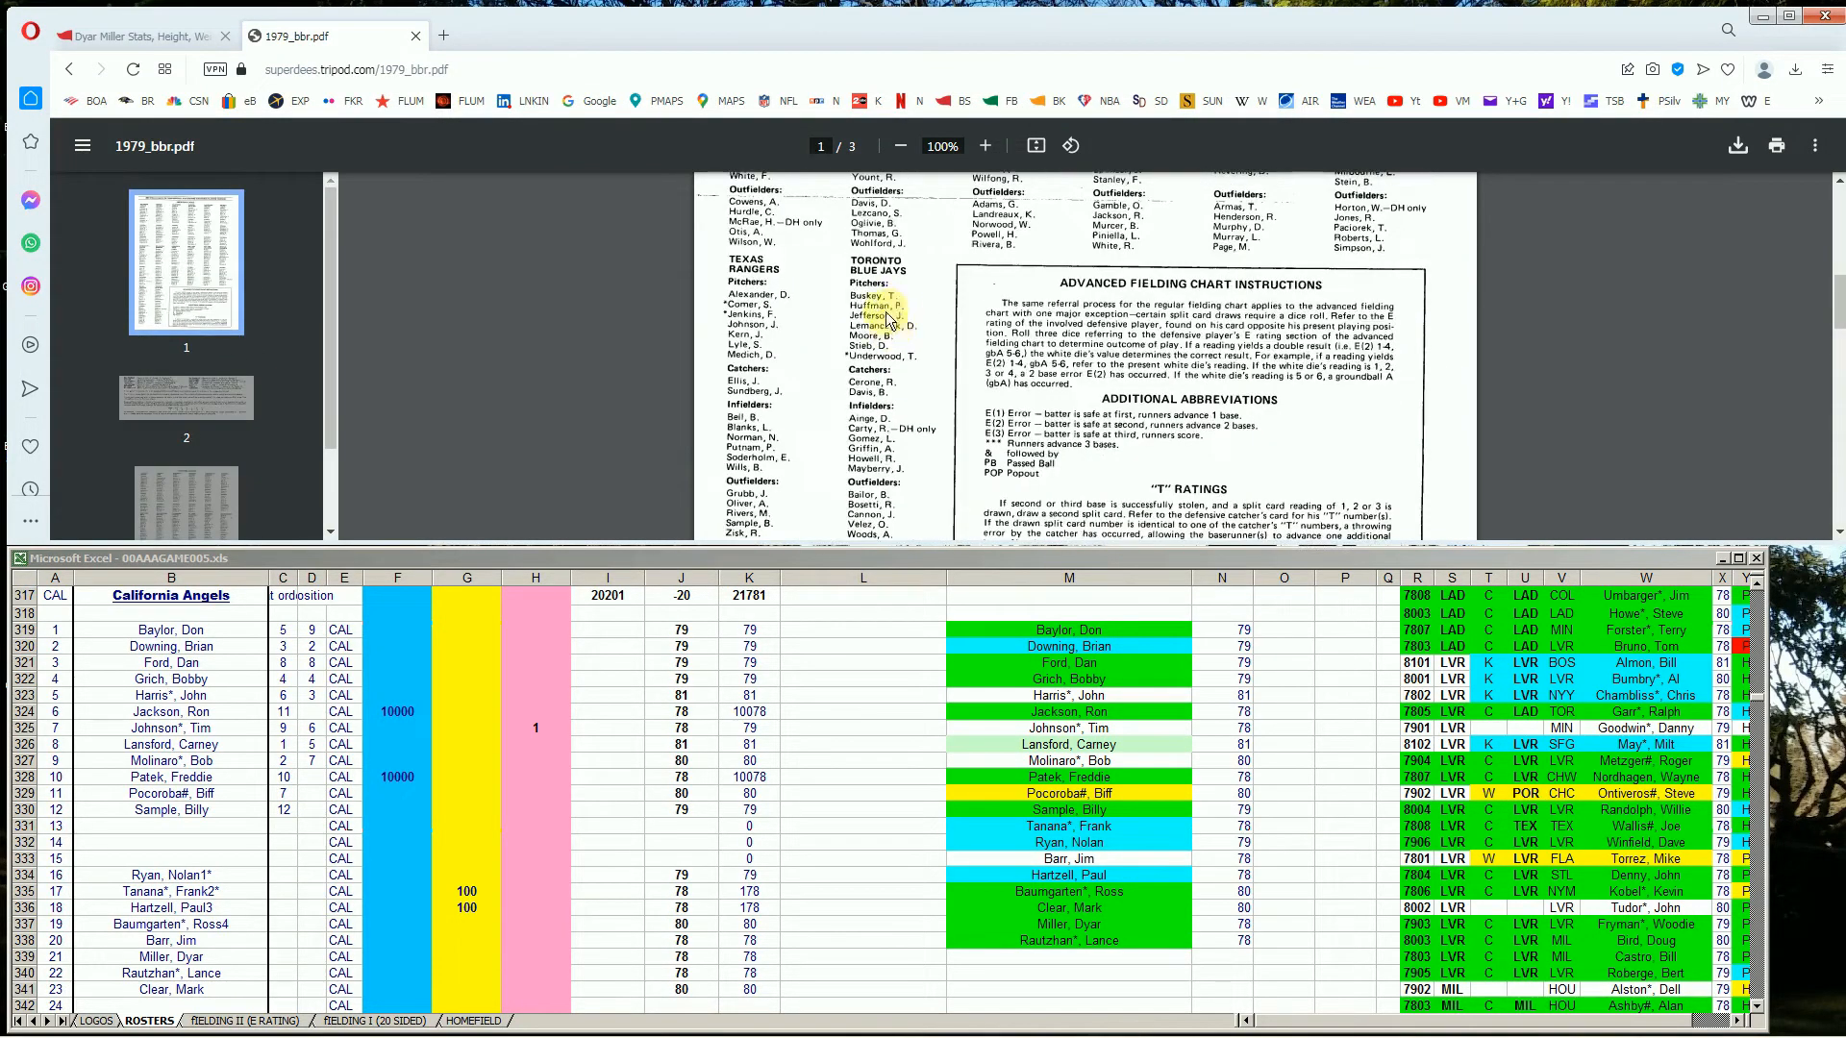
pyautogui.scroll(5, 869, 357)
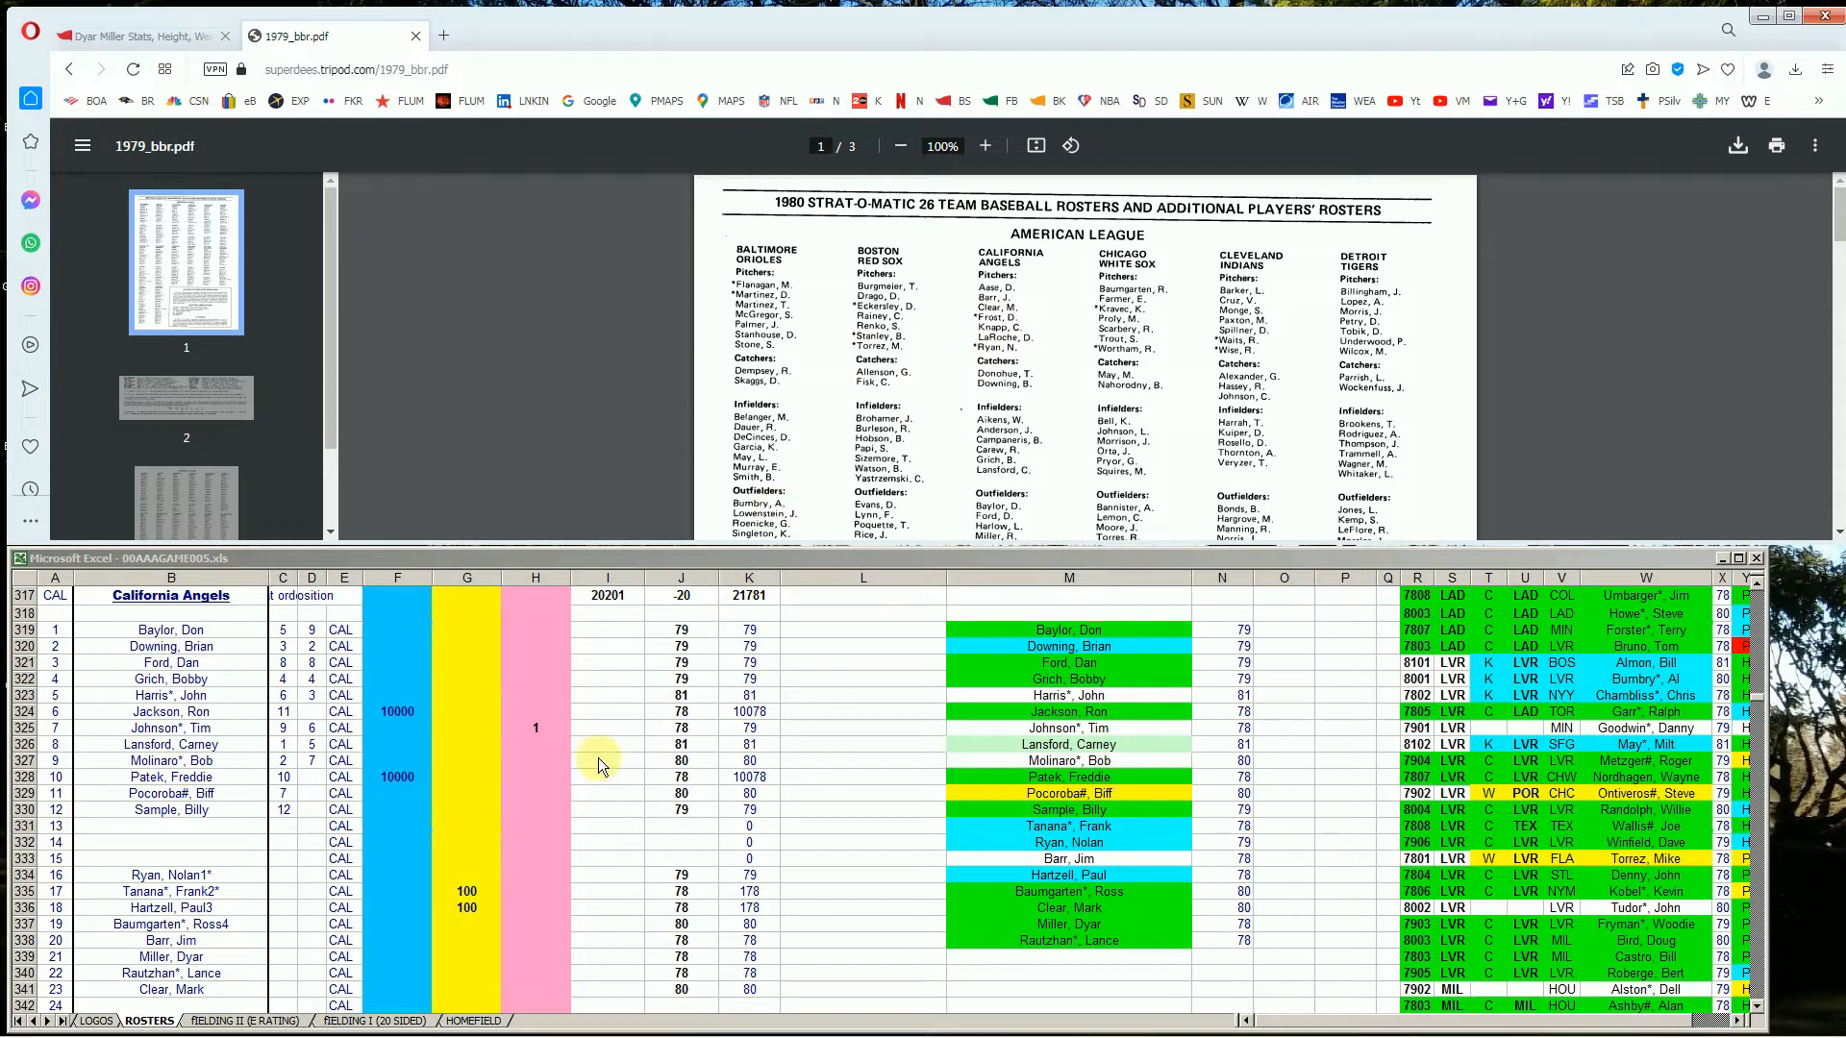
pyautogui.click(494, 822)
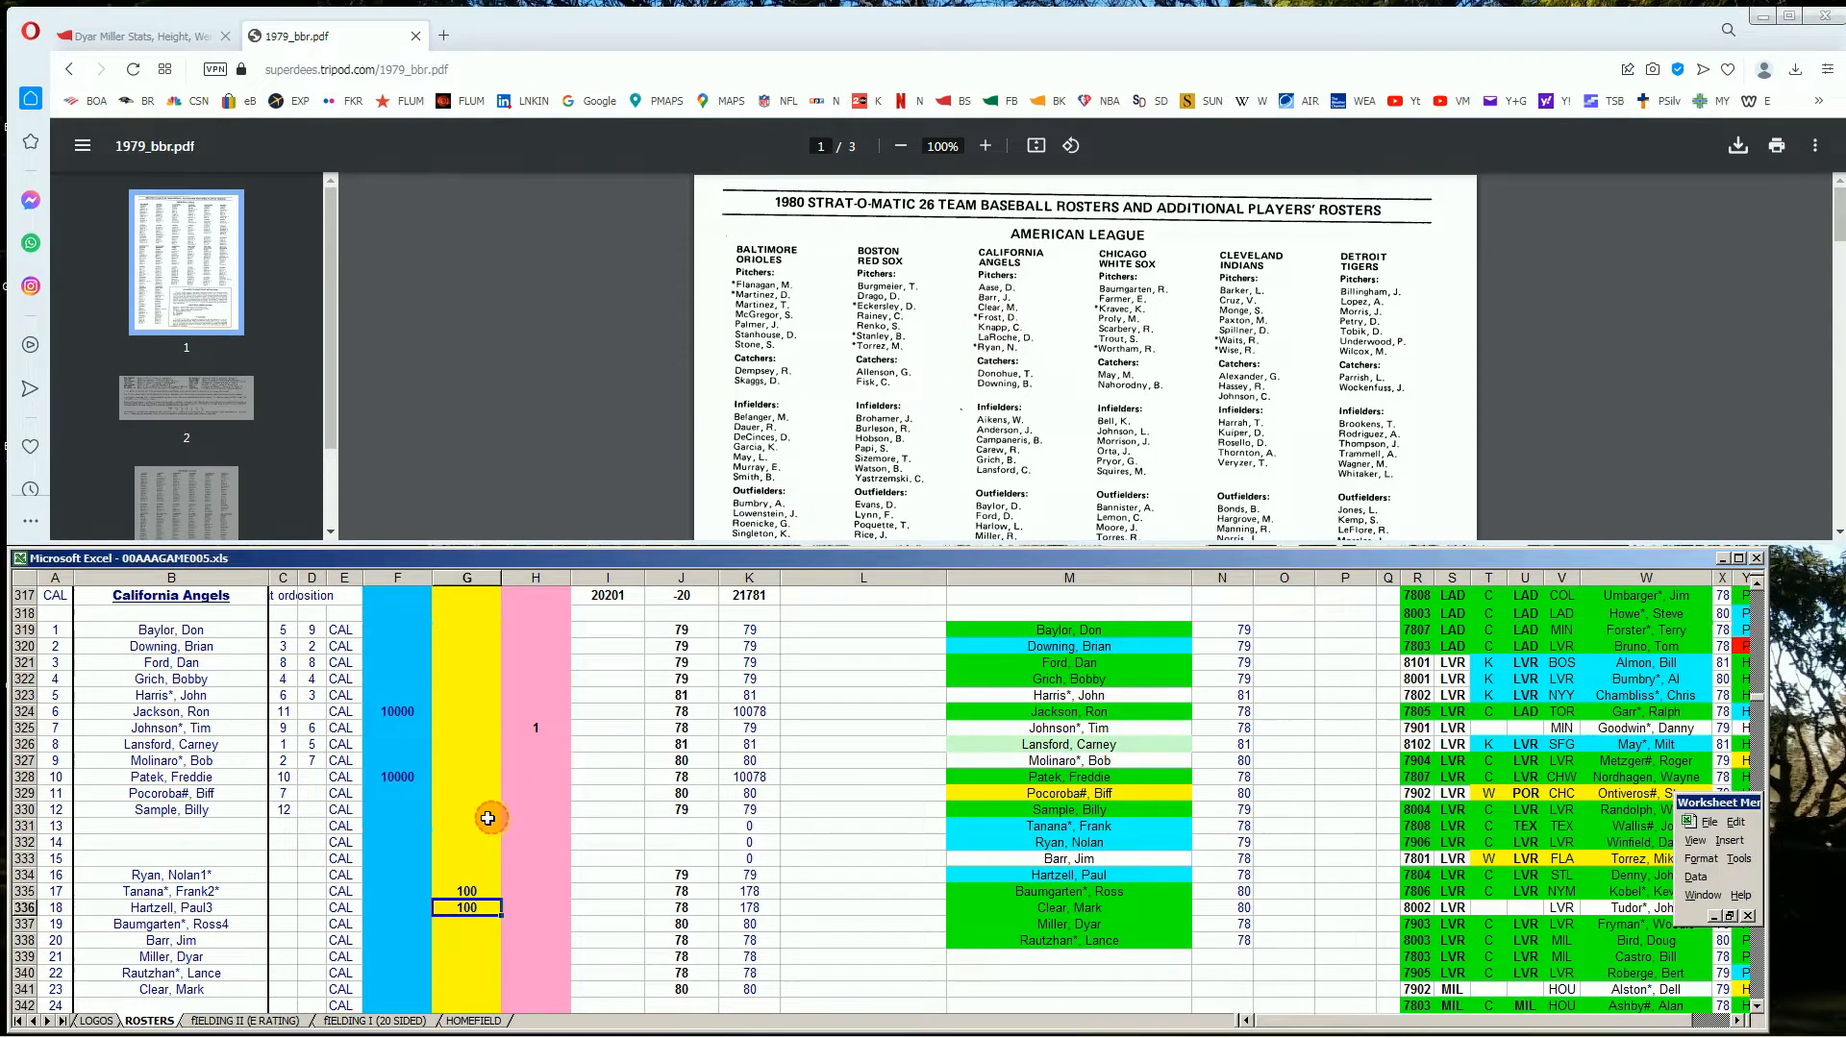
pyautogui.click(149, 35)
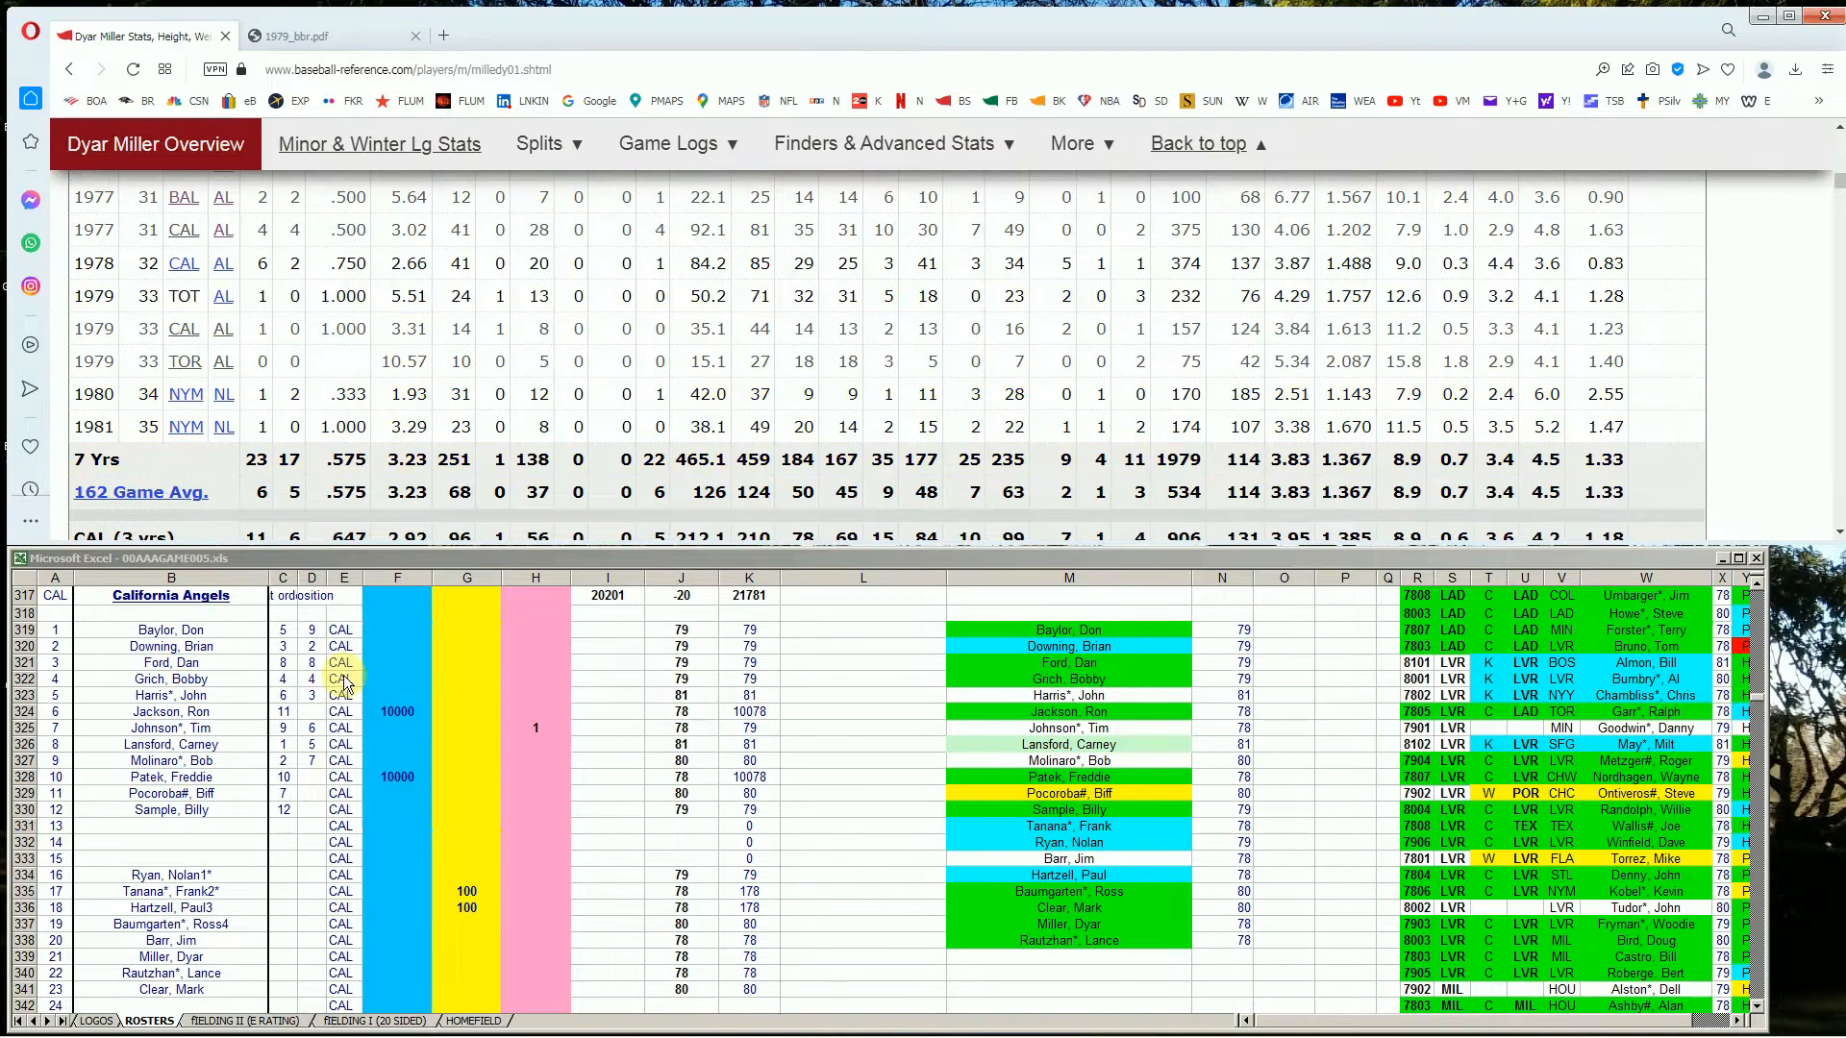
# Enter 1 in the pink column H for Miller, Dyar on the California Angels roster
pyautogui.click(400, 862)
pyautogui.press('Down')
pyautogui.press('Down')
pyautogui.press('Down')
pyautogui.press('Right')
pyautogui.write('1')
pyautogui.press('Up')
pyautogui.press('Down')
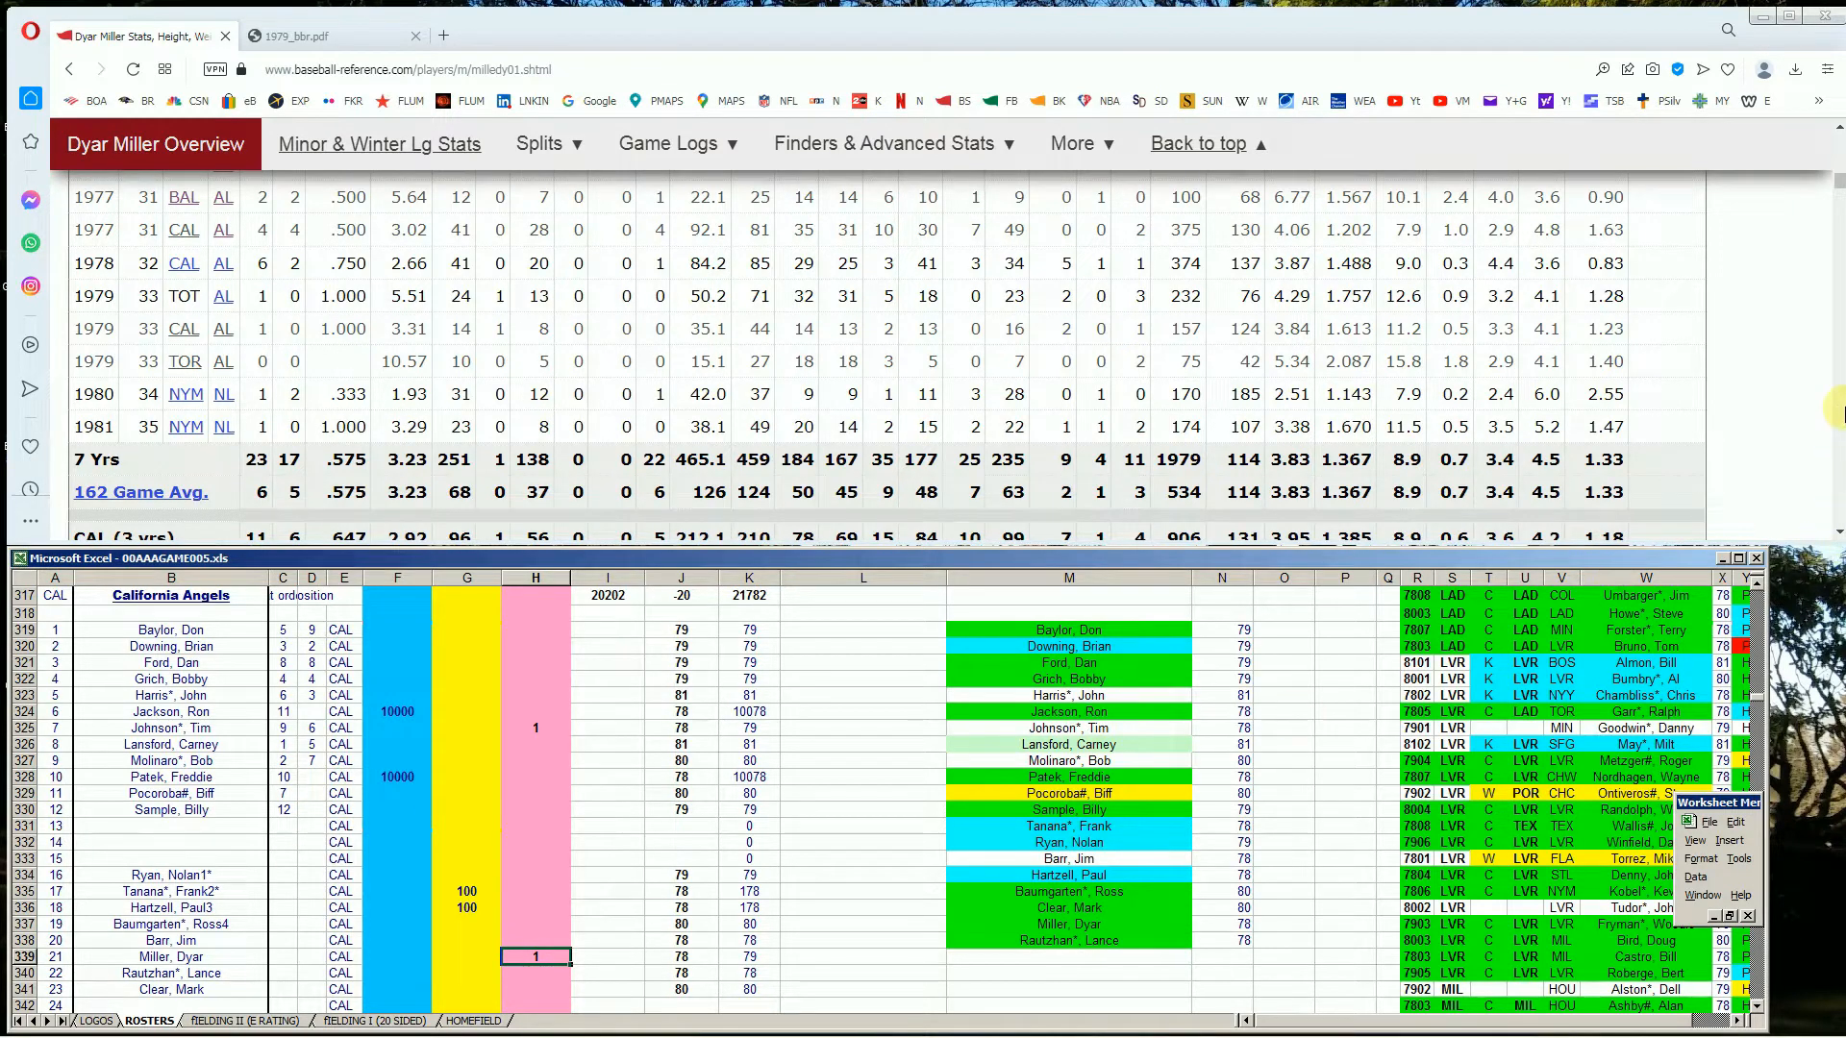
# Search Baseball Reference for "jim barr", open his player page and examine his pitching table for his teams from 1978 to 1982
pyautogui.moveTo(1838, 187); pyautogui.dragTo(1838, 133)
pyautogui.click(1410, 199)
pyautogui.write('jim barr')
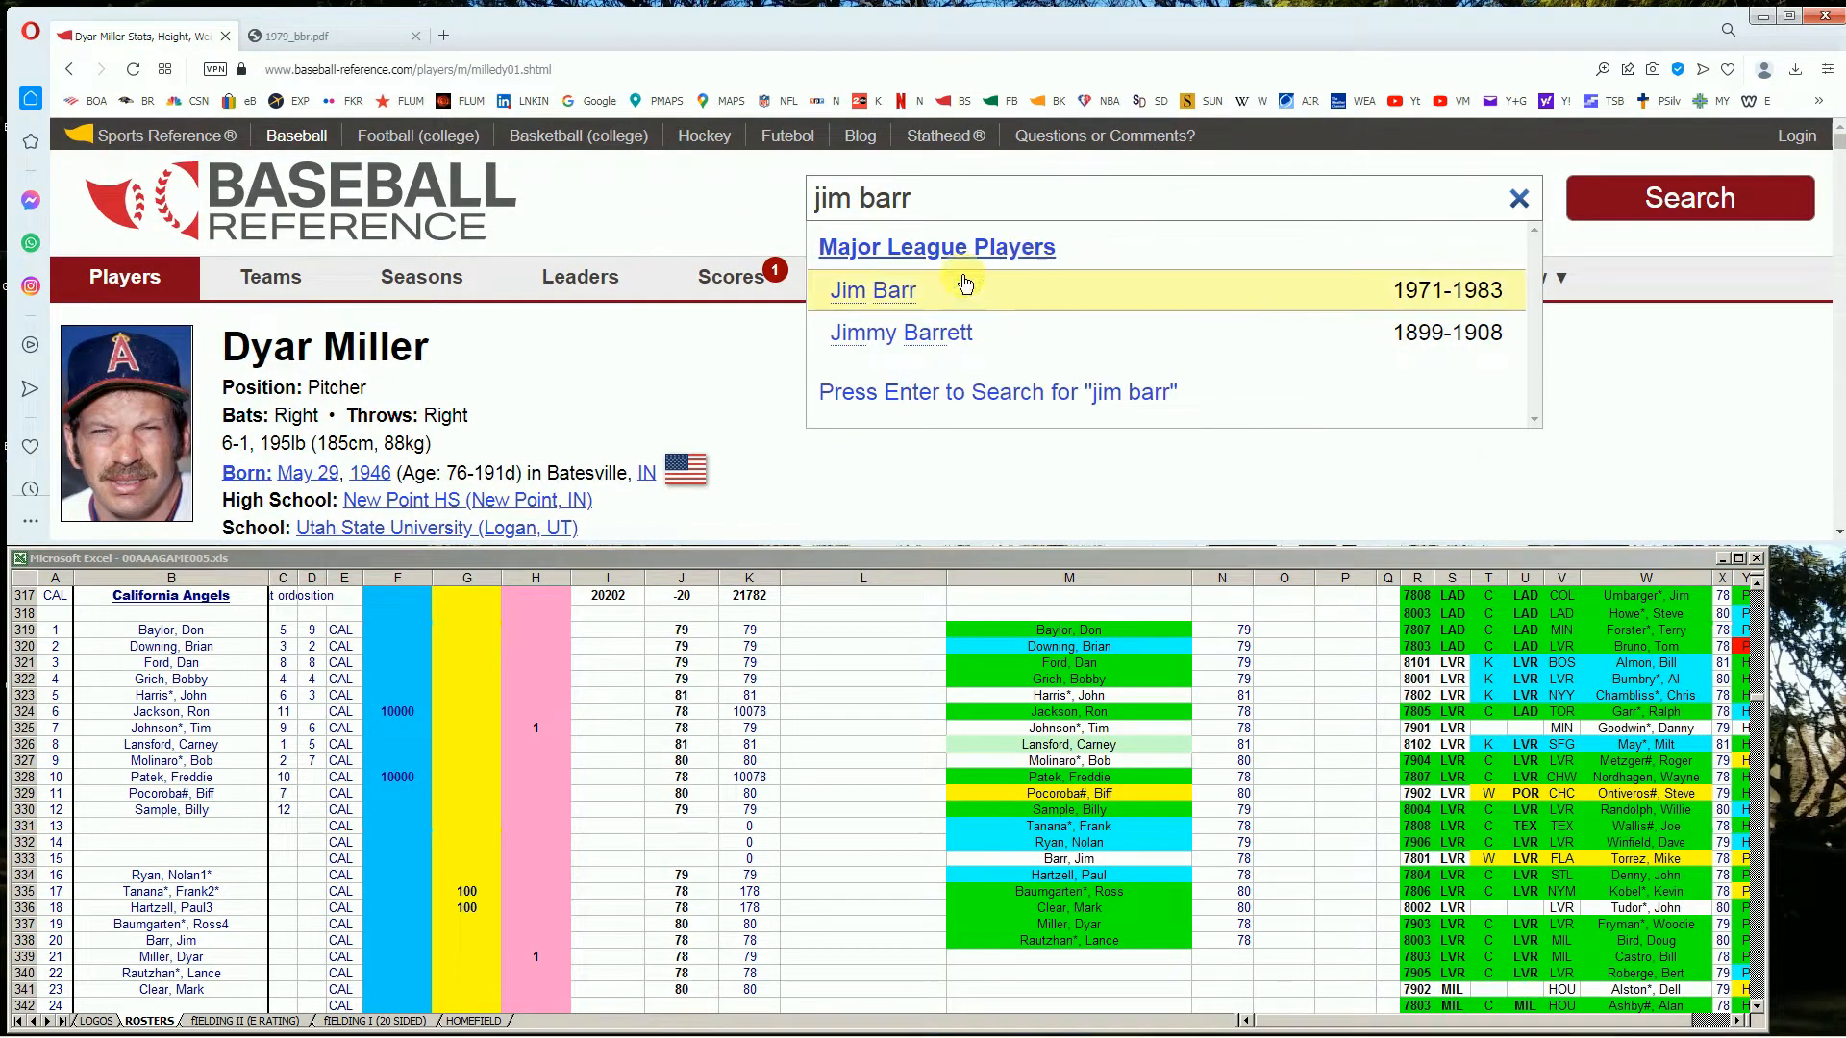
pyautogui.click(892, 290)
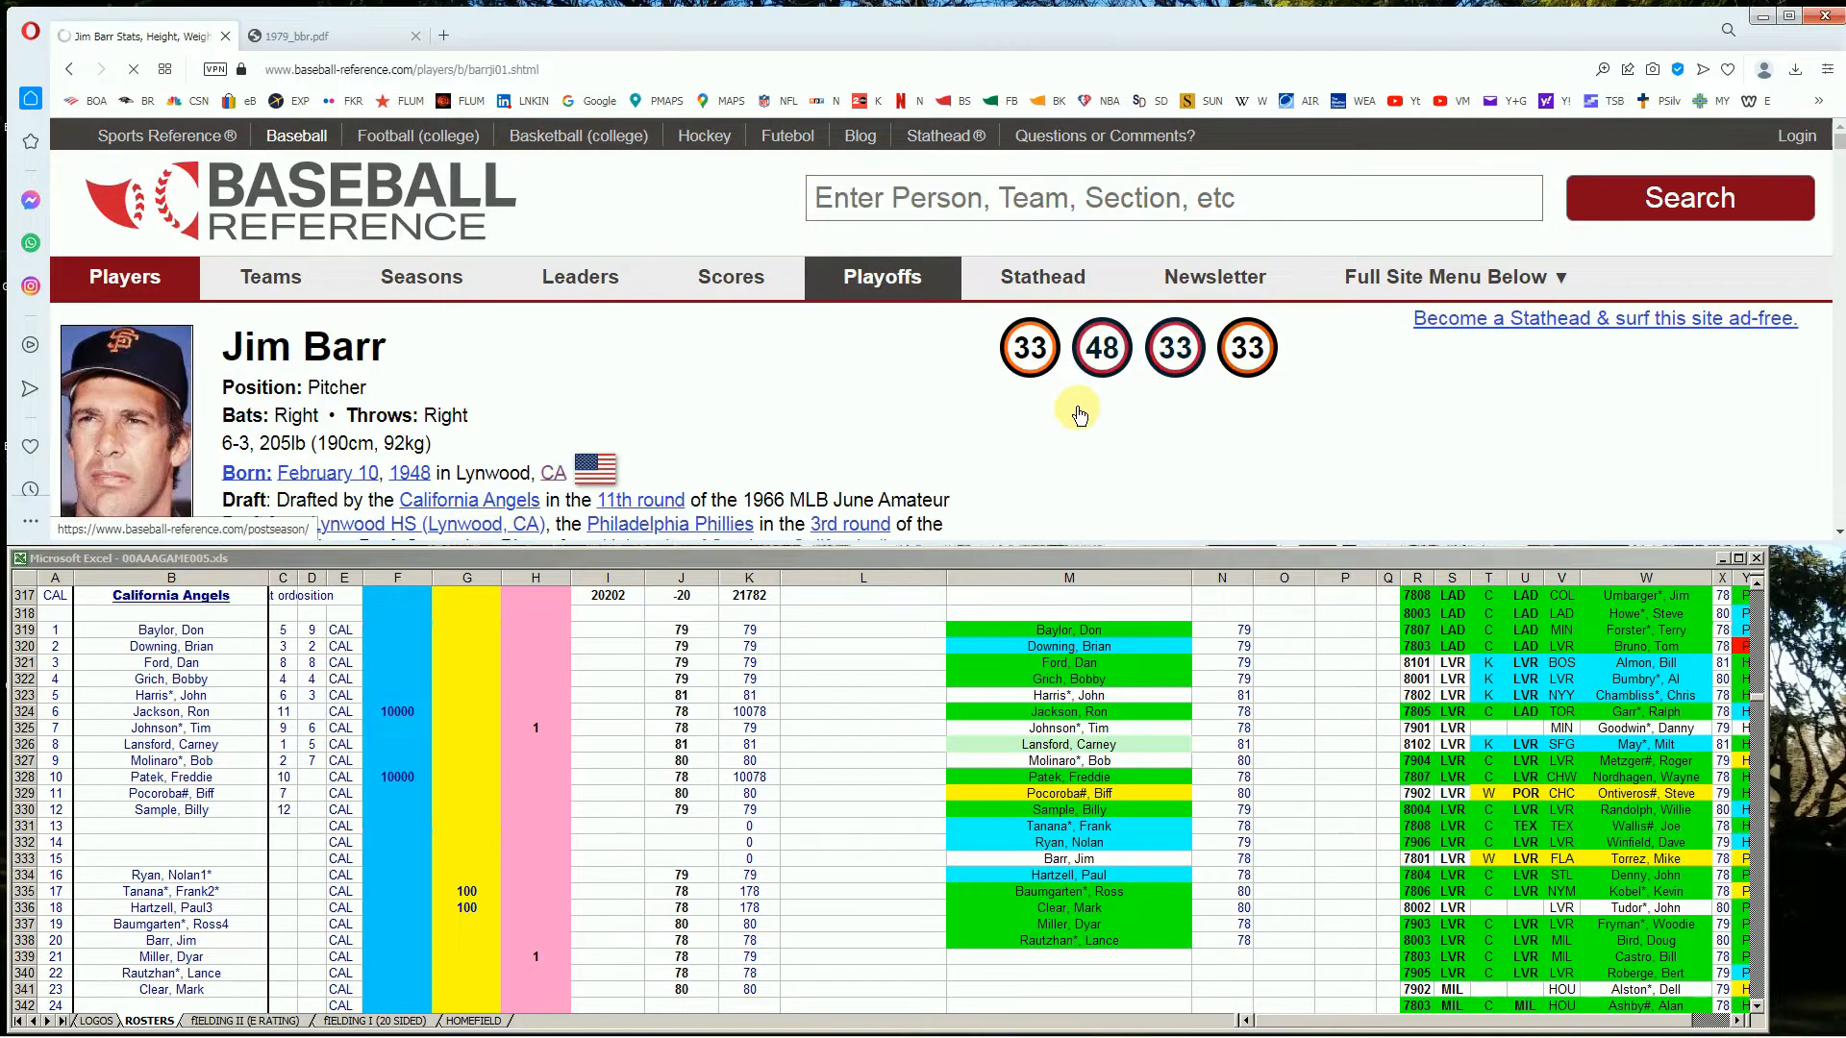
pyautogui.scroll(-5, 1077, 408)
pyautogui.scroll(-6, 1078, 411)
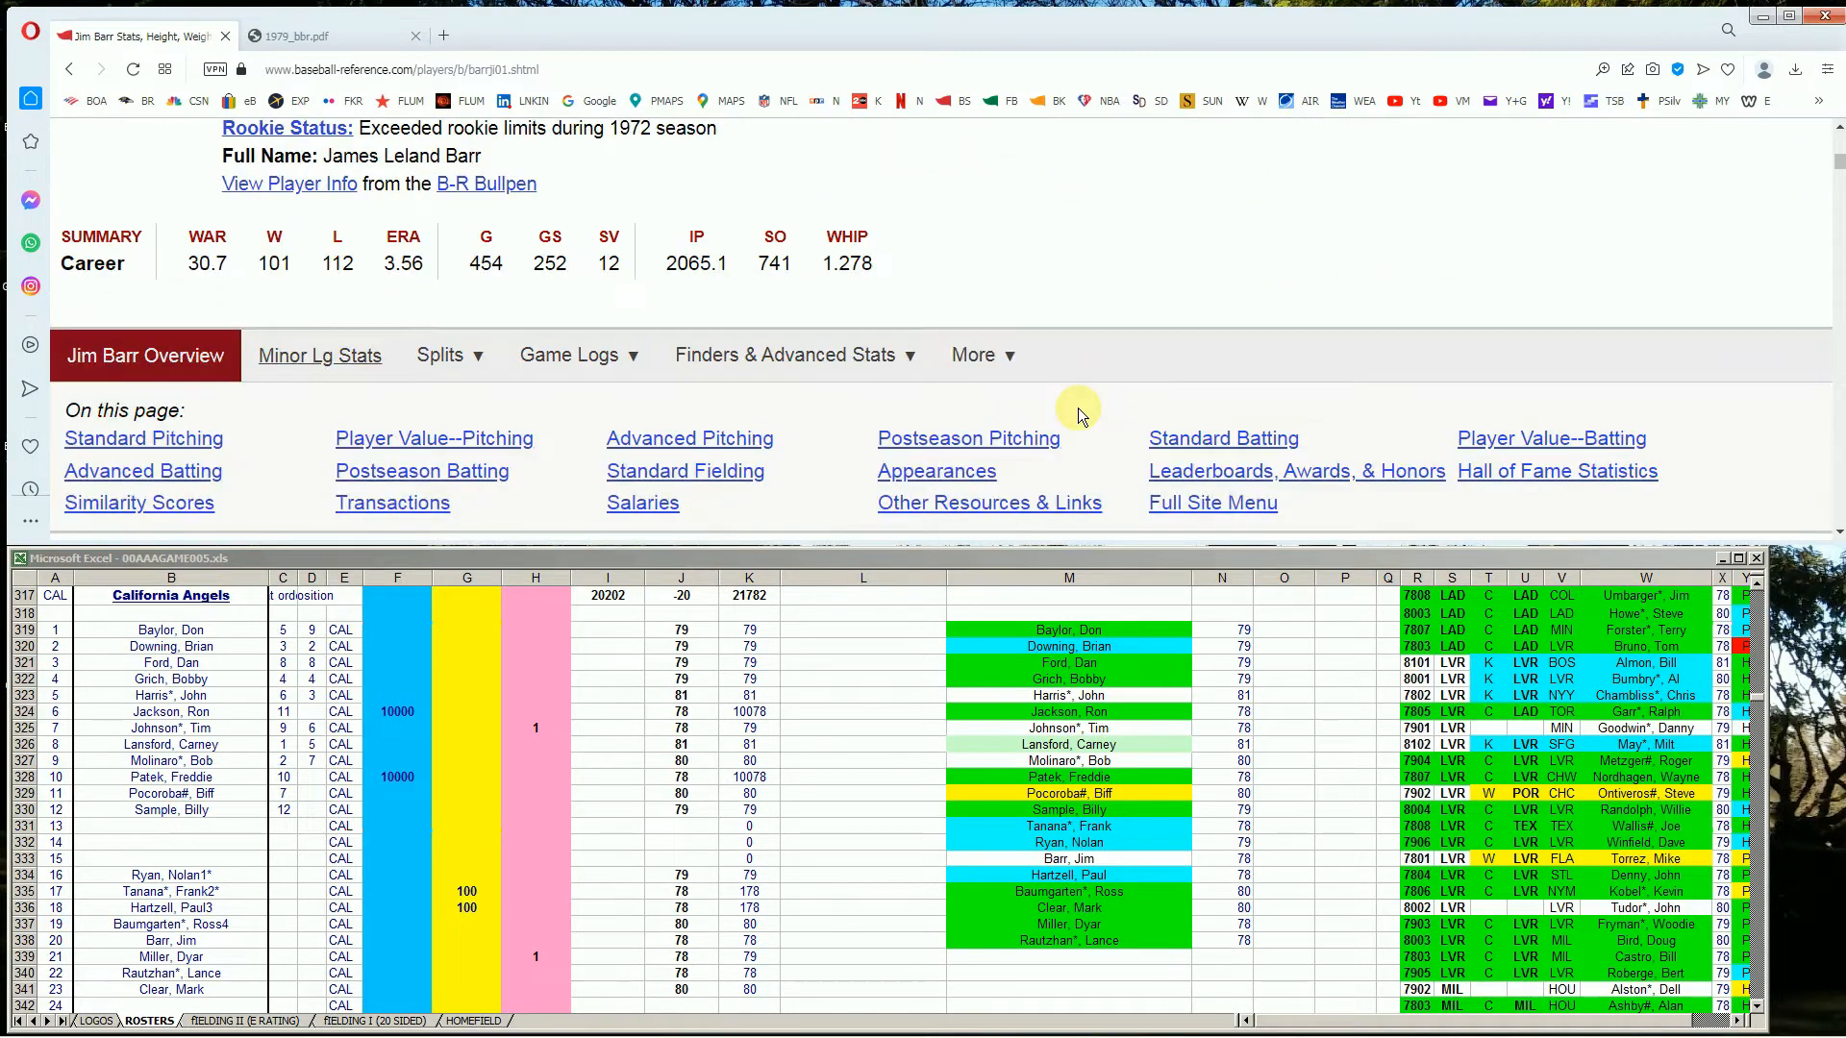
pyautogui.scroll(-3, 1079, 417)
pyautogui.scroll(2, 660, 362)
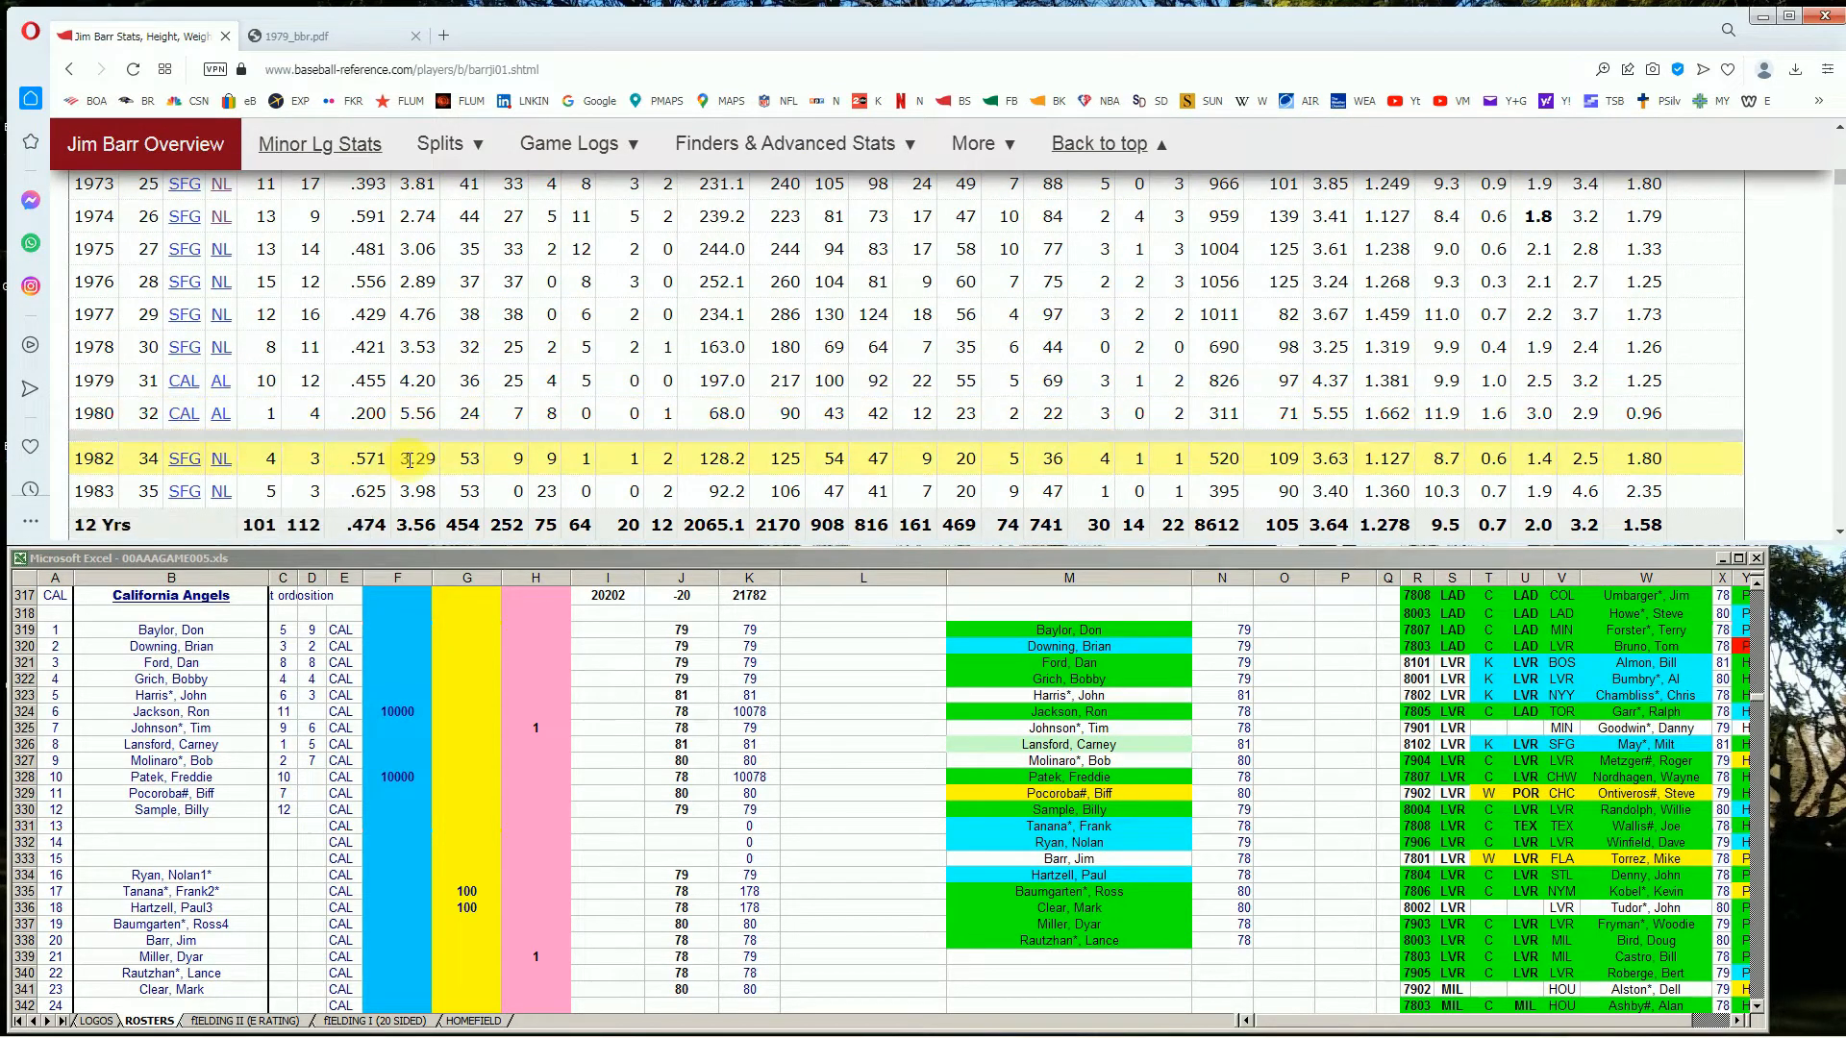
pyautogui.moveTo(427, 460)
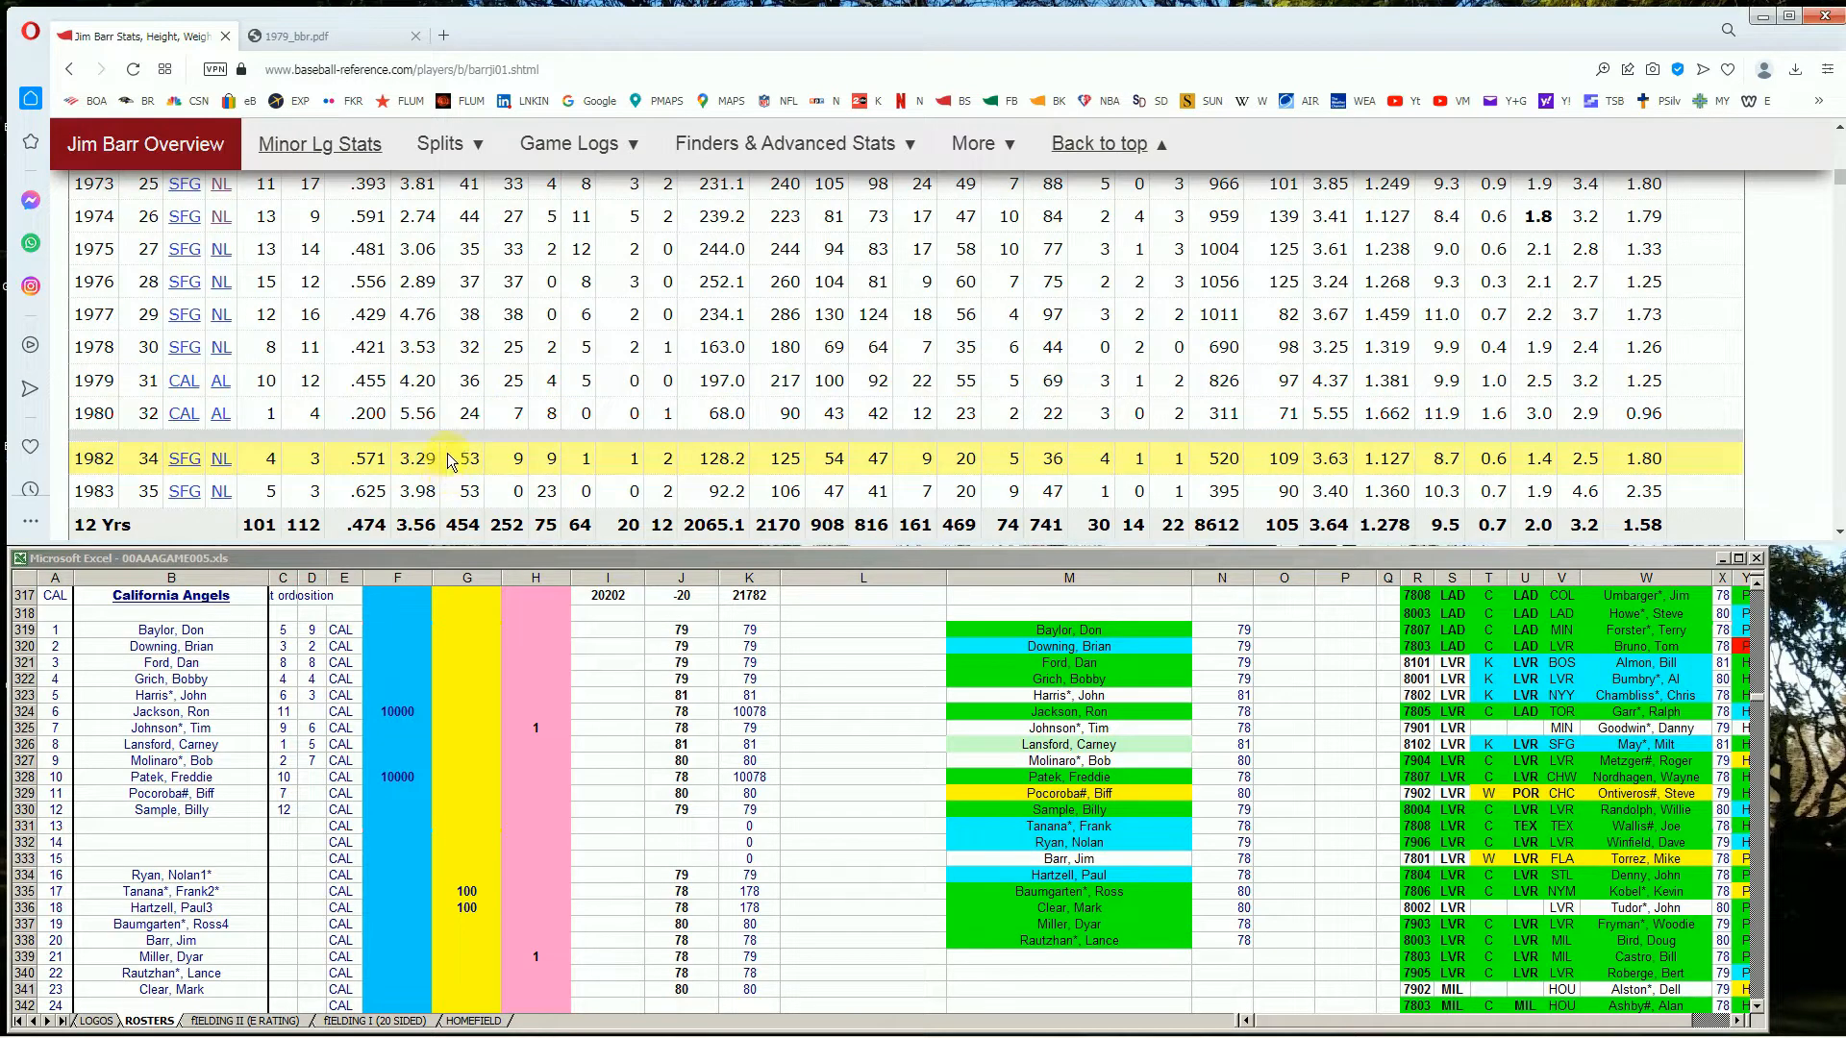
# Enter 10000 in the blue column F for Barr, Jim on the California Angels roster
pyautogui.click(381, 942)
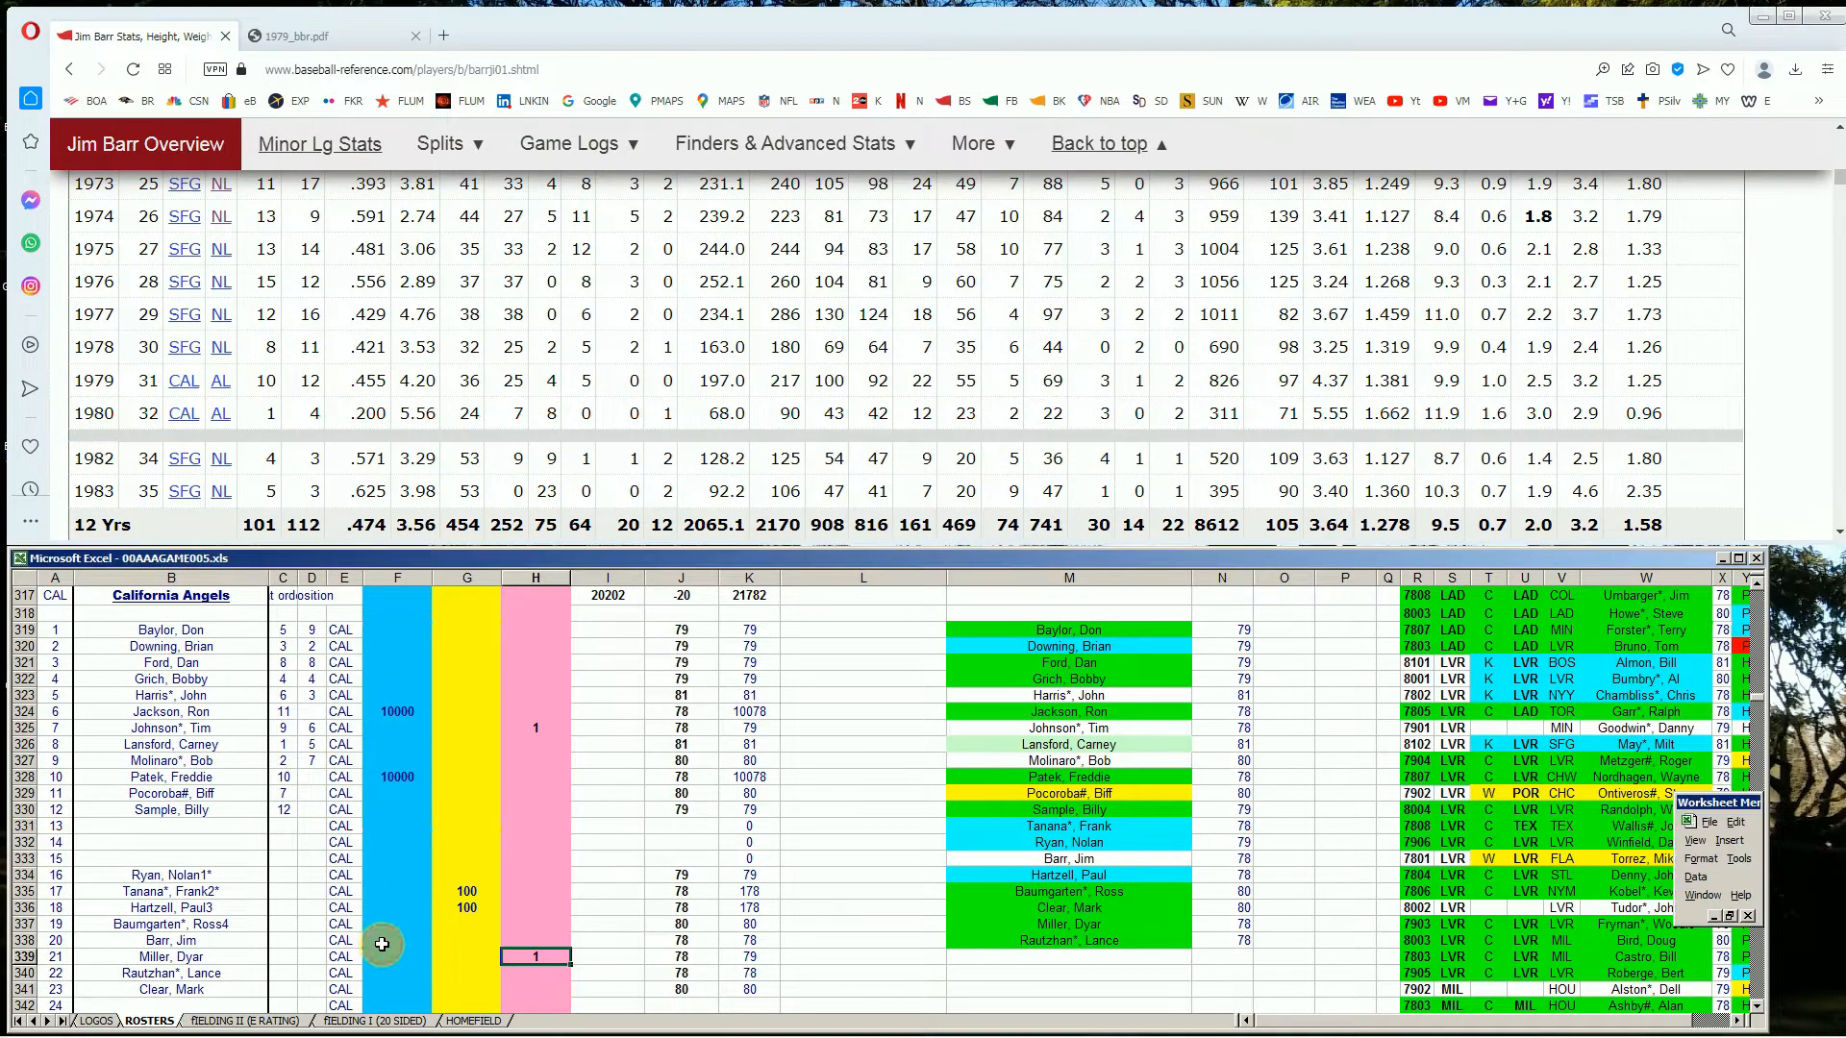
pyautogui.write('10000')
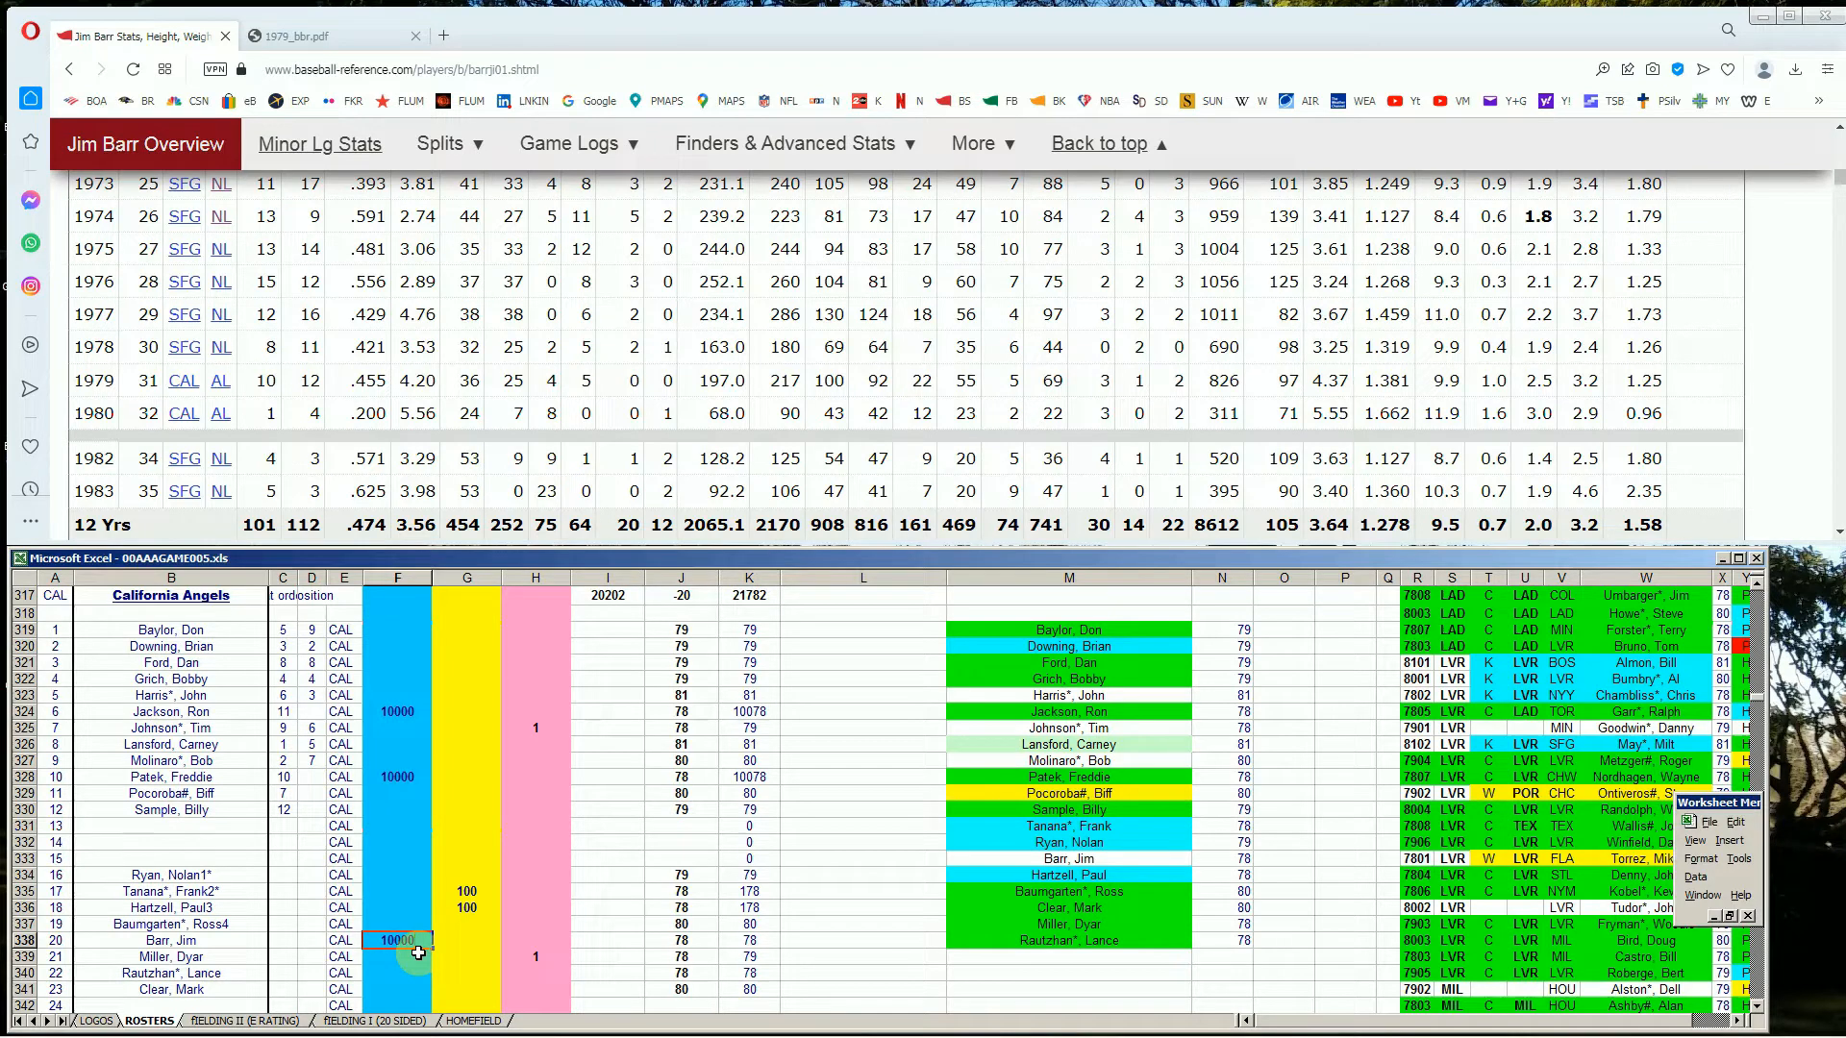
pyautogui.press('Return')
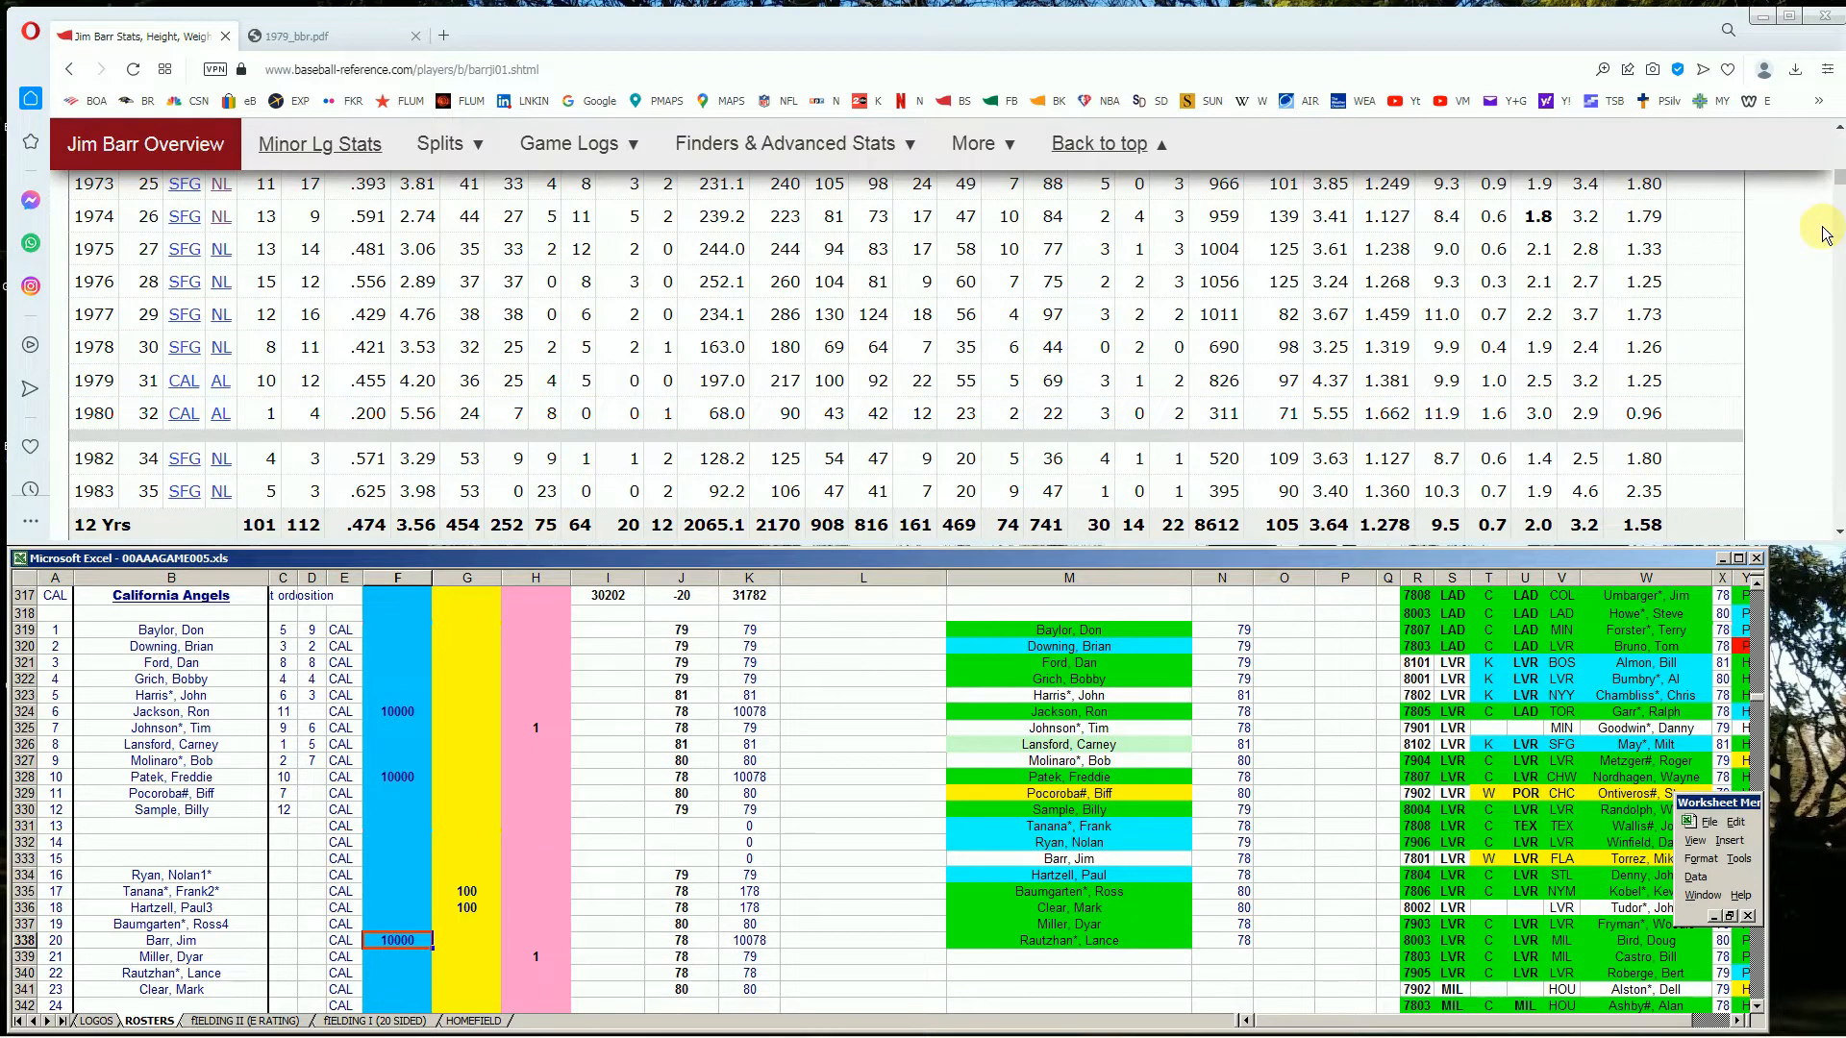
# Search Baseball Reference for "lance ra", open Lance Rautzhan's page and examine his Standard Pitching table for the 1978 and 1979 seasons
pyautogui.click(1838, 177)
pyautogui.moveTo(1840, 180); pyautogui.dragTo(1838, 134)
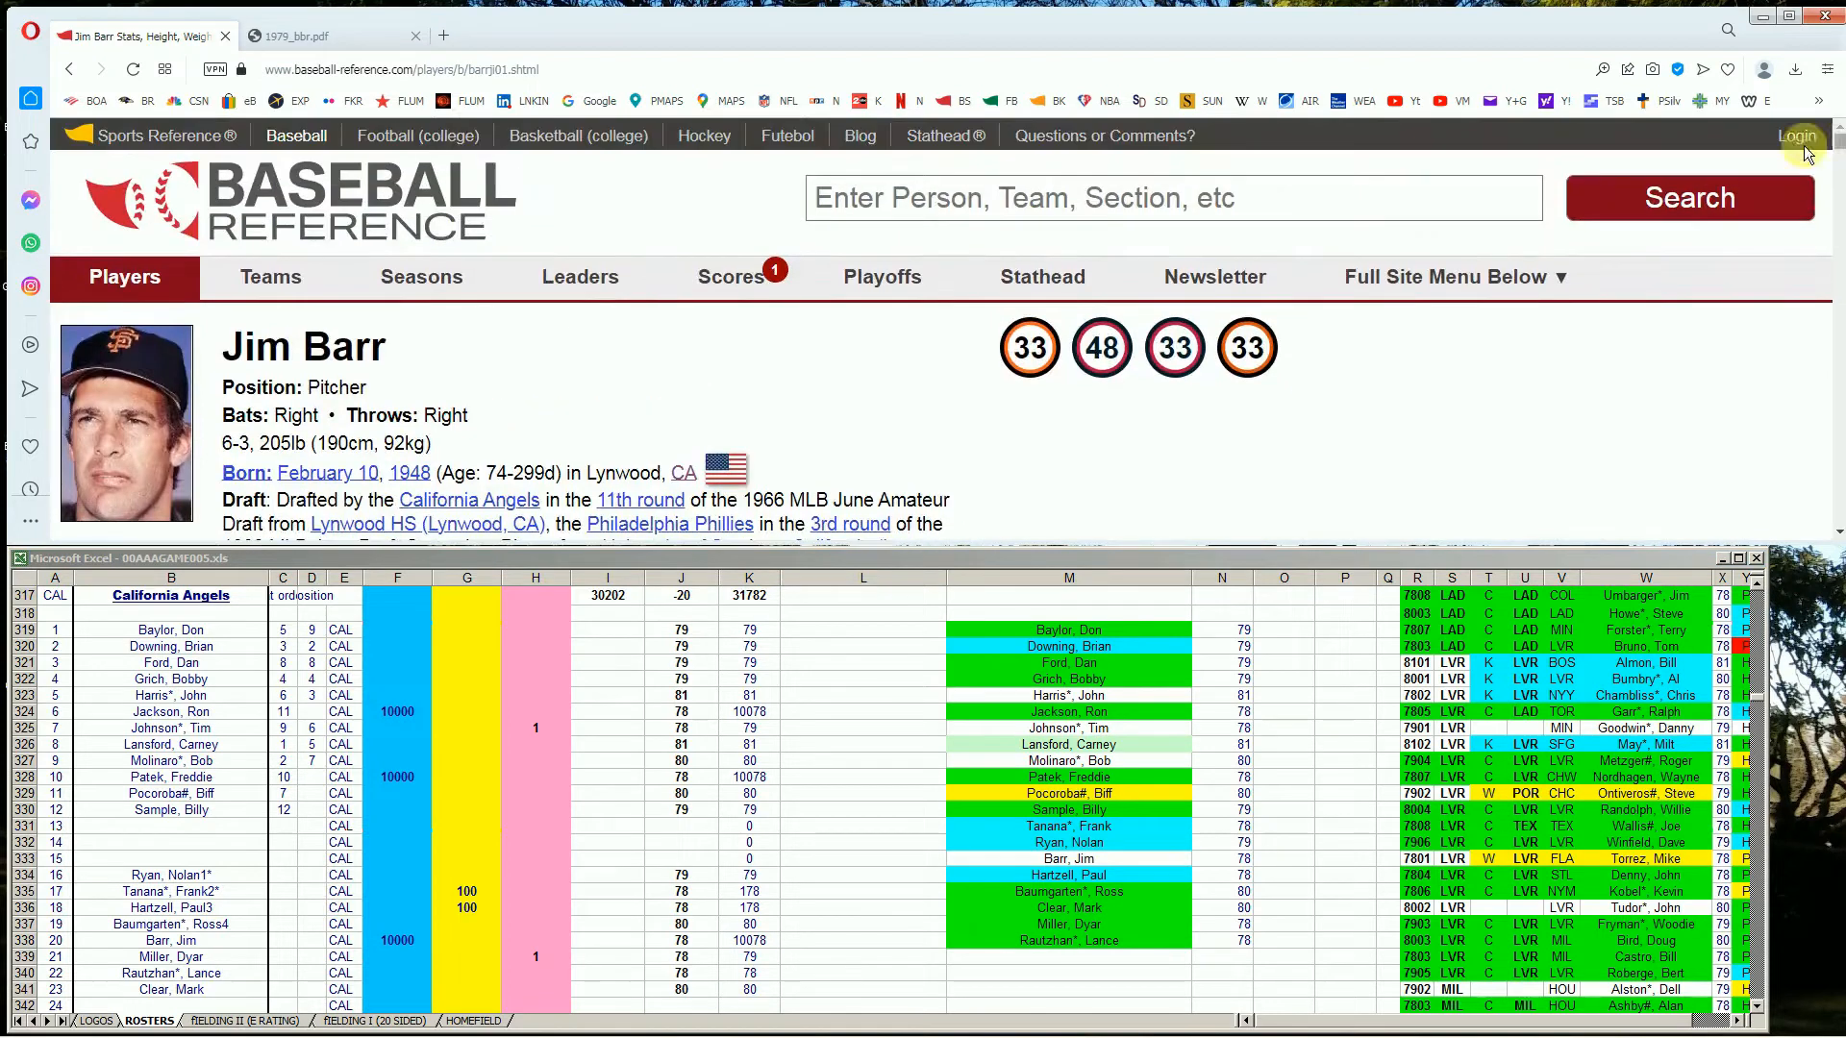
pyautogui.click(1429, 199)
pyautogui.write('lance ra')
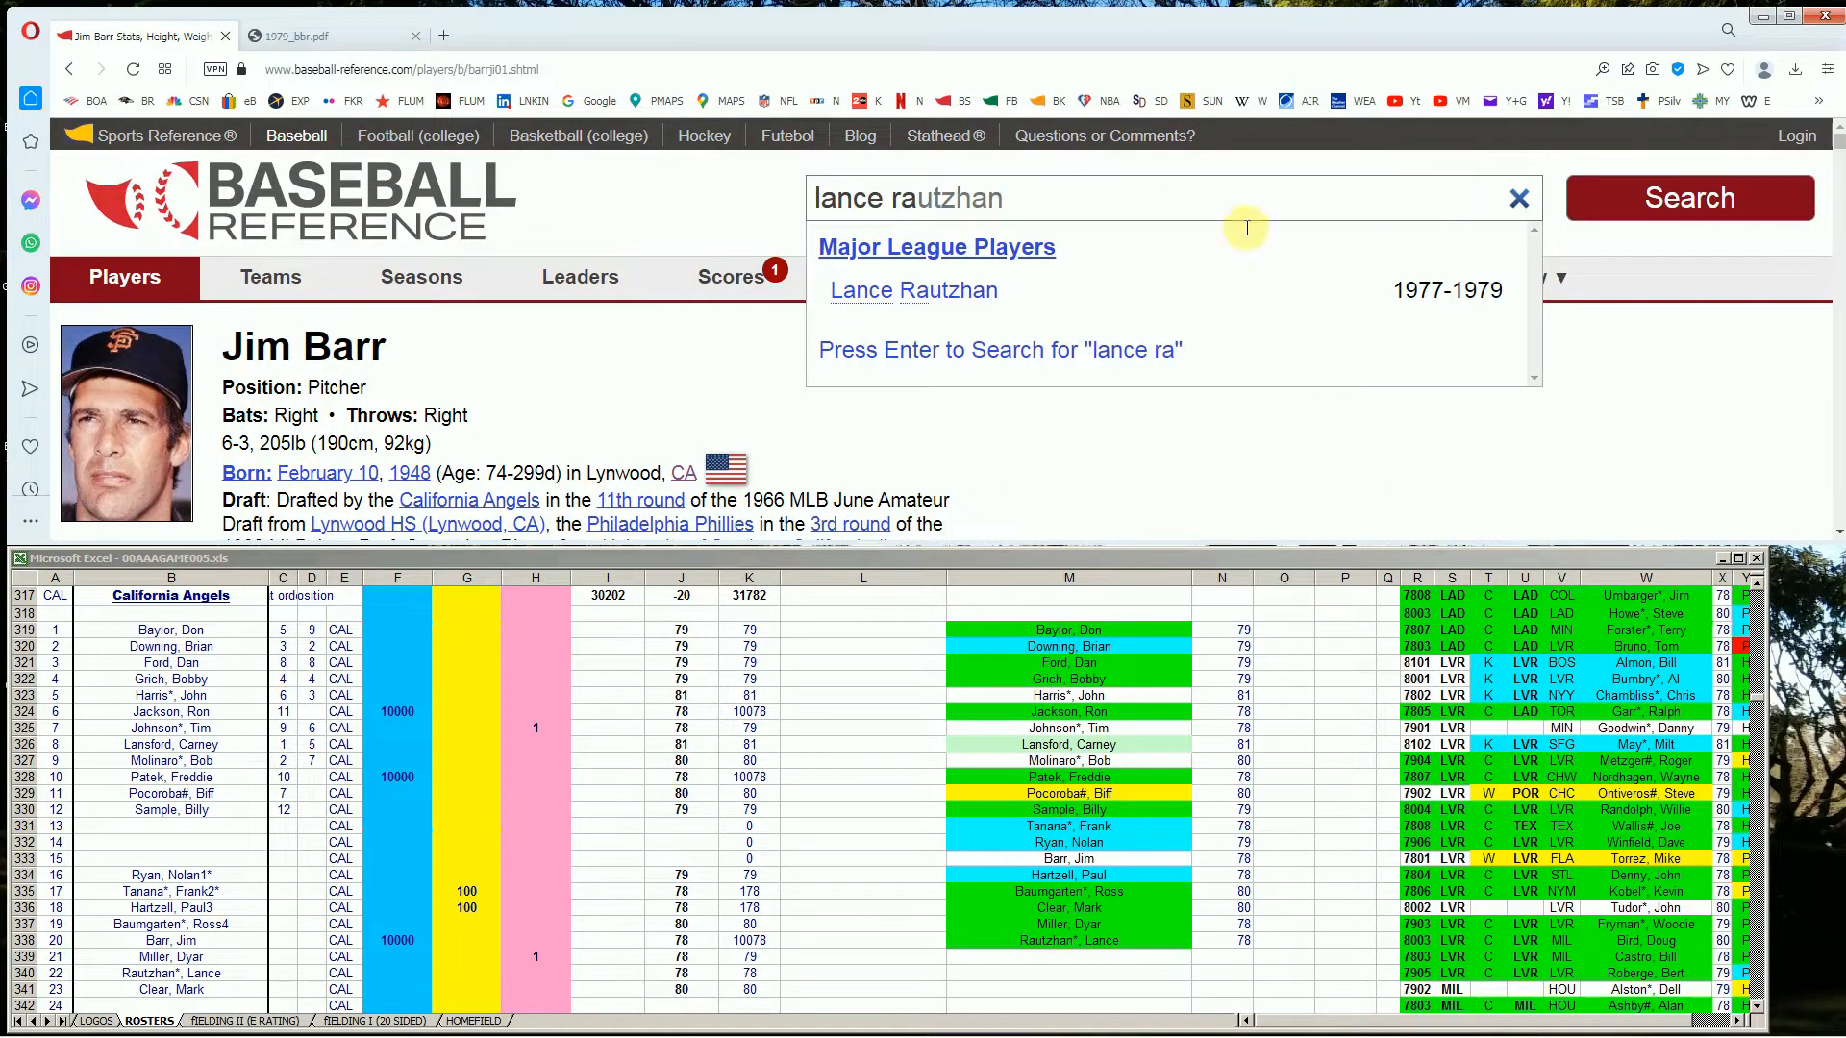
pyautogui.click(940, 294)
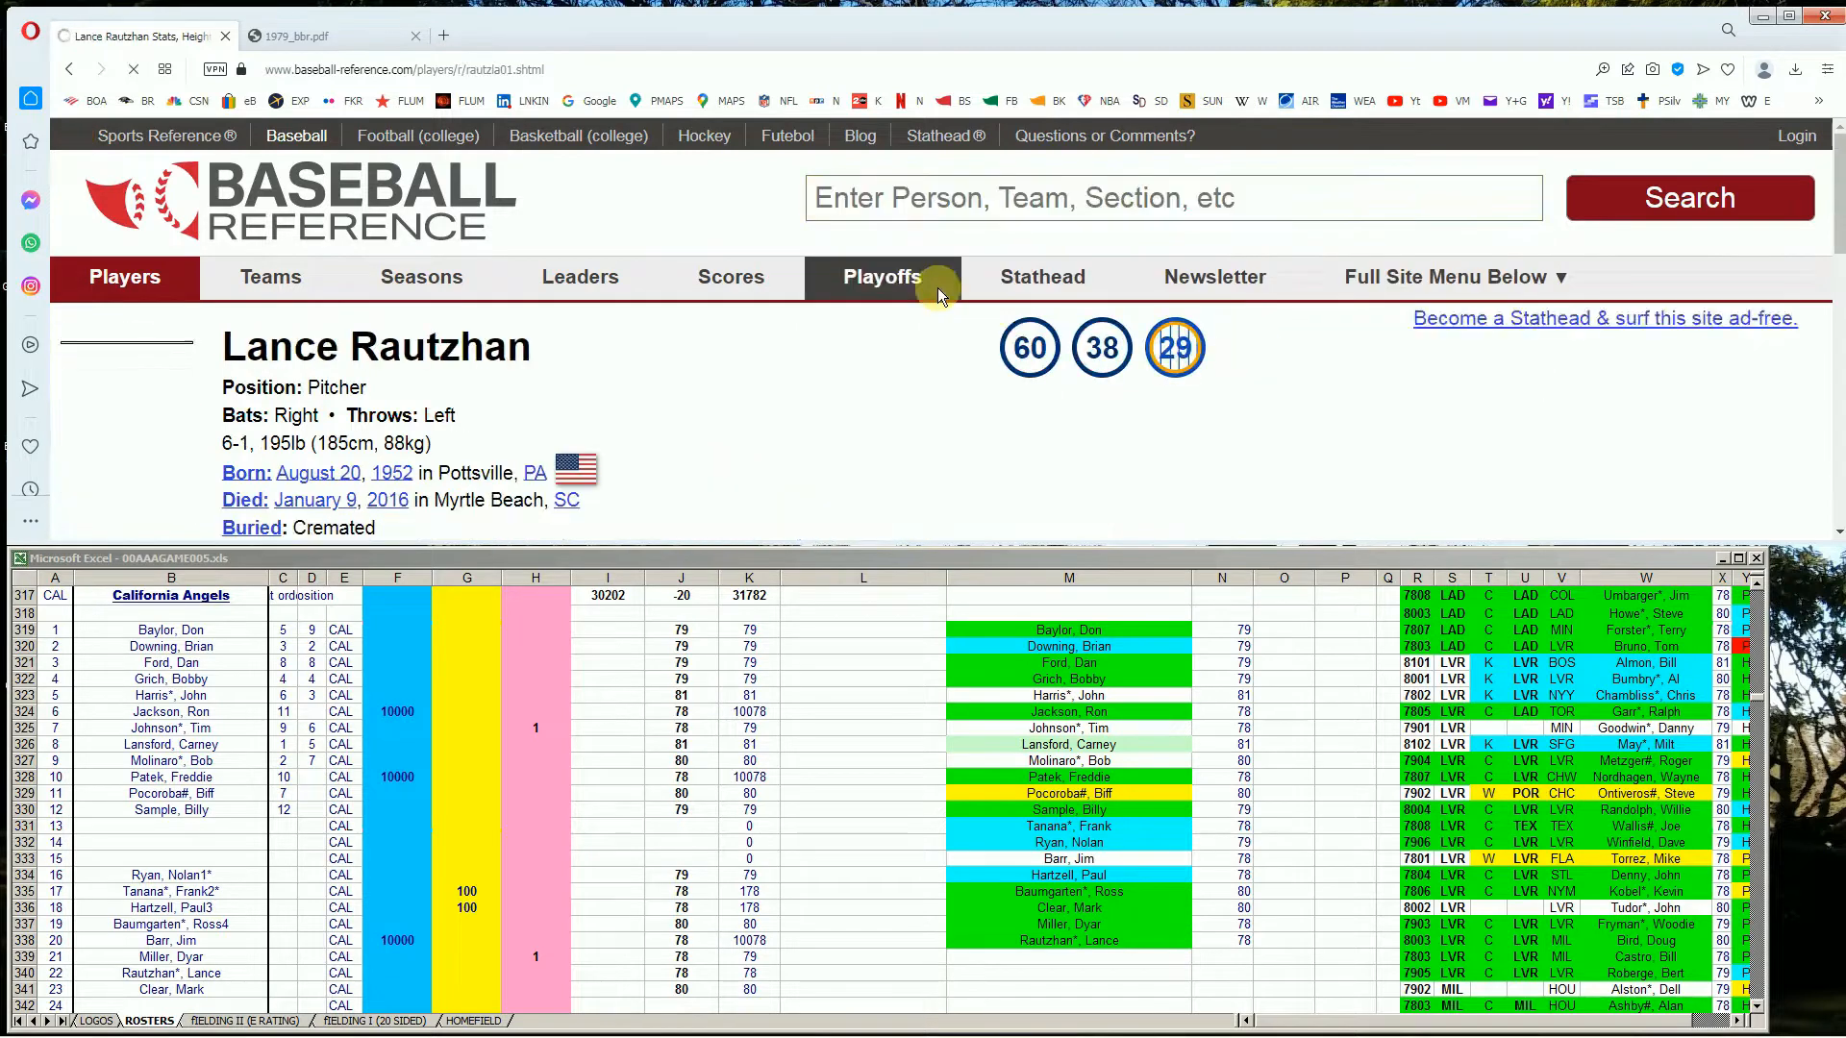
pyautogui.scroll(-8, 1009, 289)
pyautogui.scroll(-5, 1021, 332)
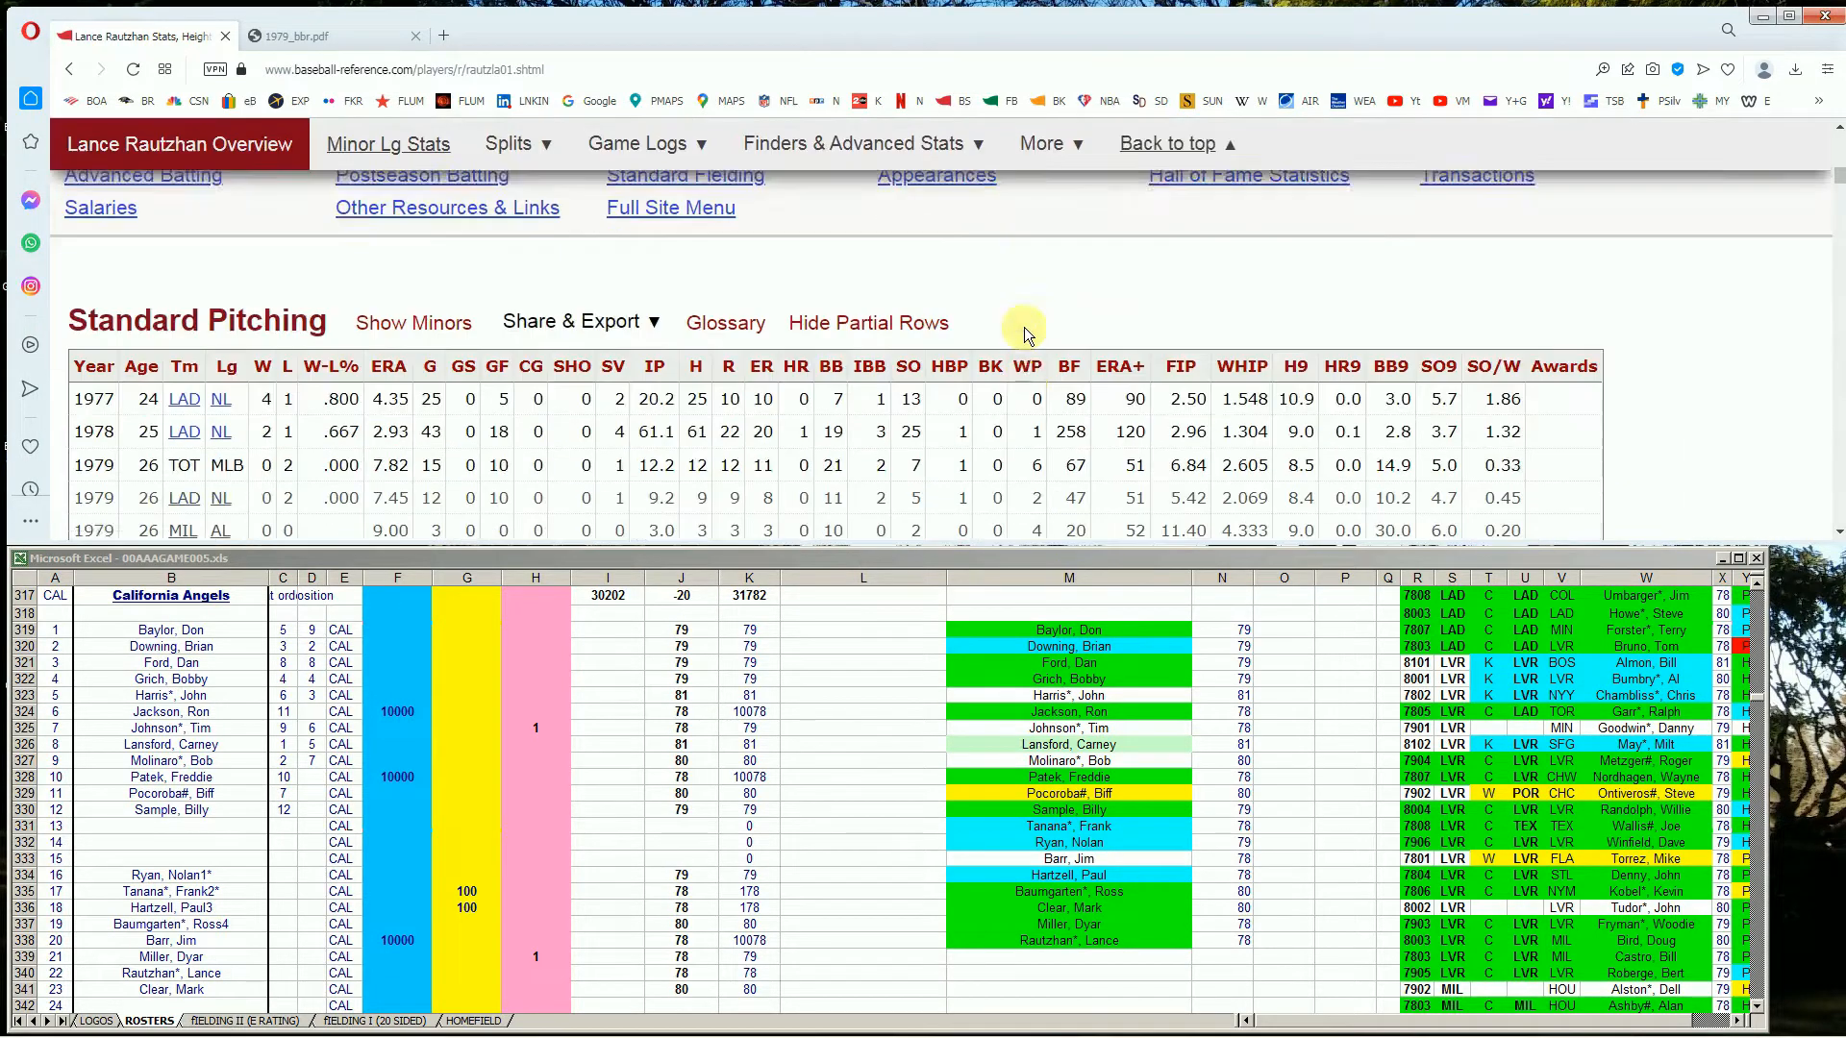
pyautogui.moveTo(385, 372)
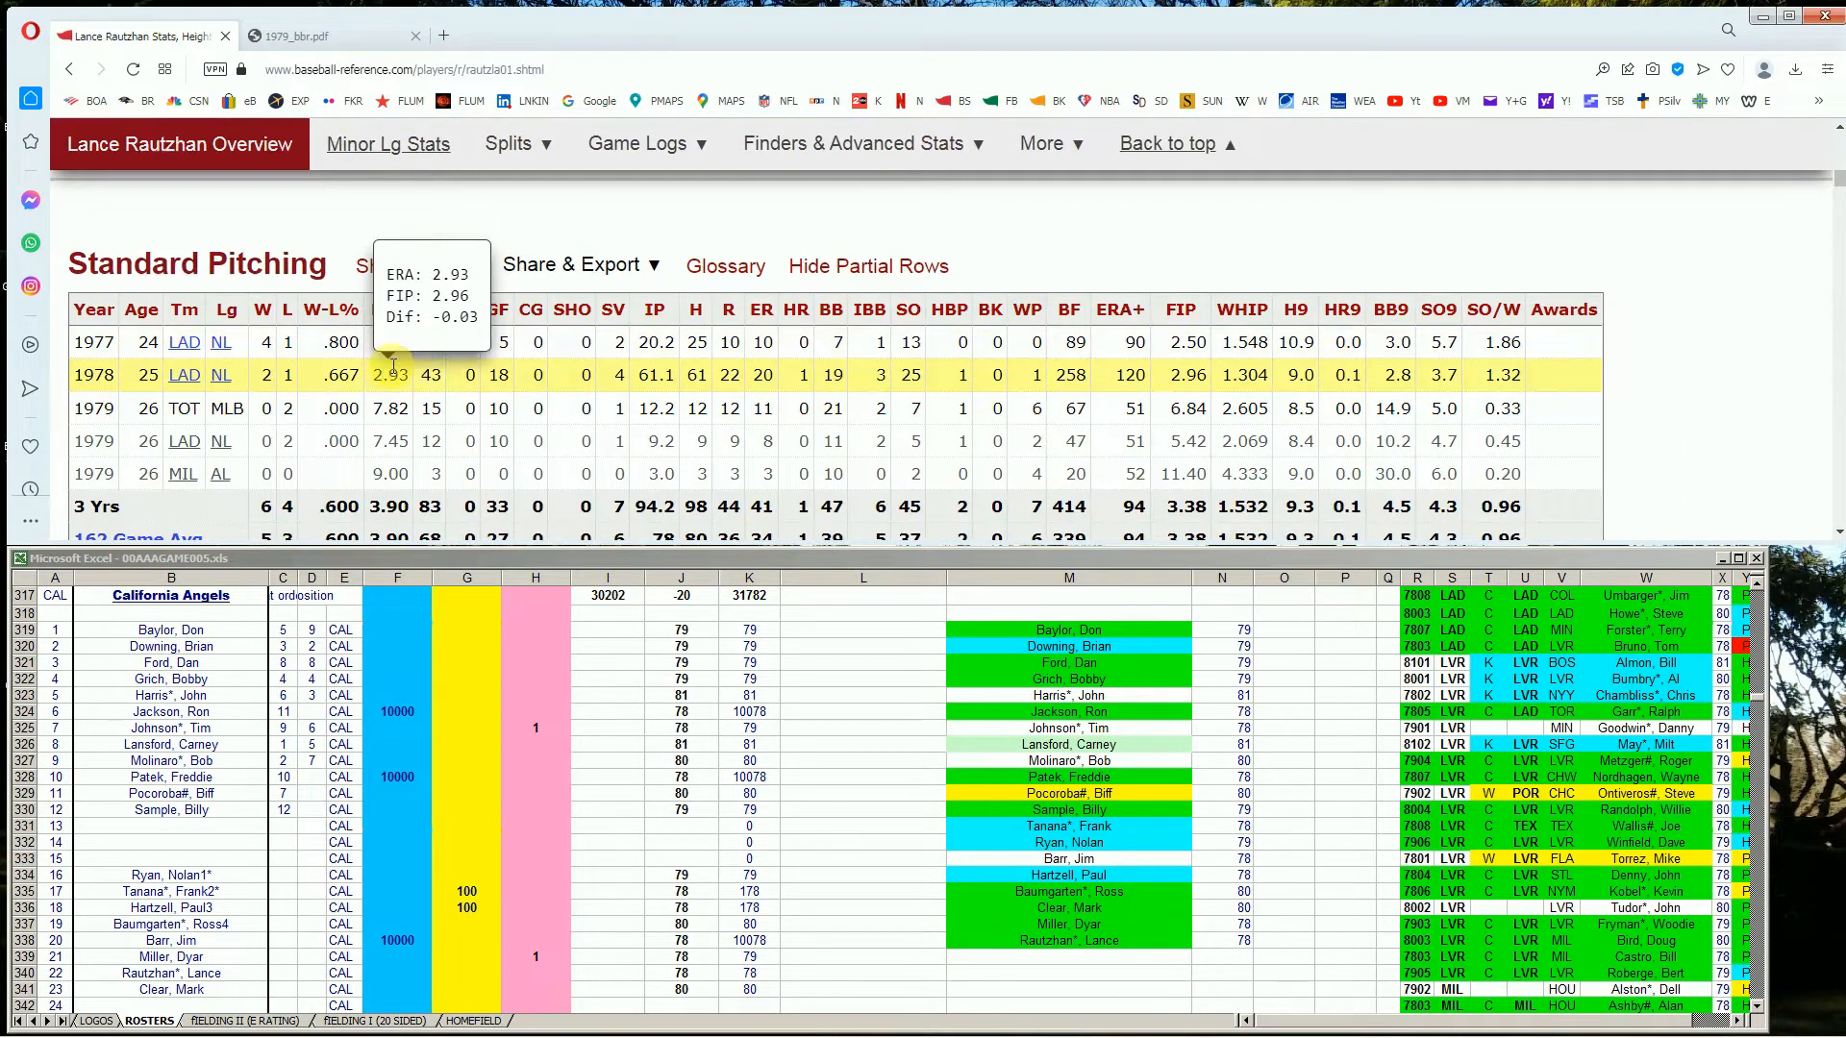
pyautogui.moveTo(378, 407)
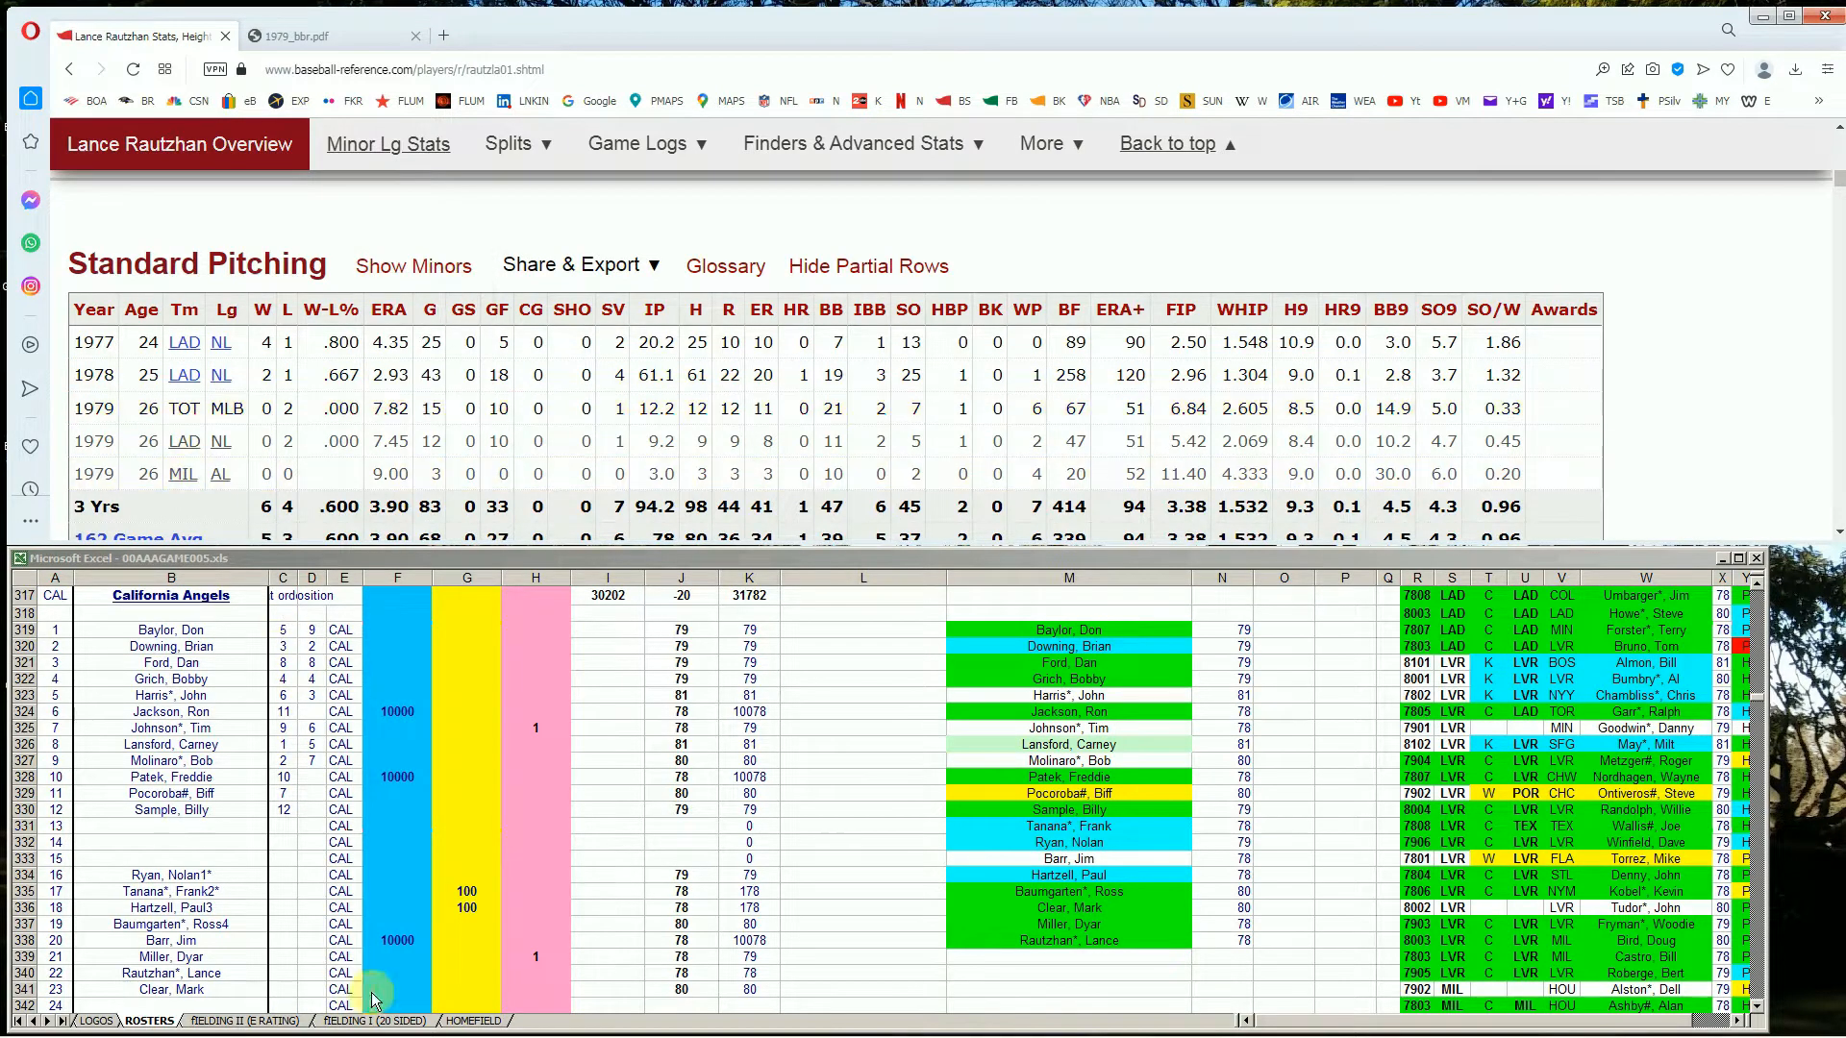
# Enter 1 in the pink column H for Rautzhan, Lance on the California Angels roster
pyautogui.click(440, 968)
pyautogui.press('Down')
pyautogui.press('Down')
pyautogui.press('Right')
pyautogui.press('Right')
pyautogui.write('1')
pyautogui.press('Up')
pyautogui.press('Down')
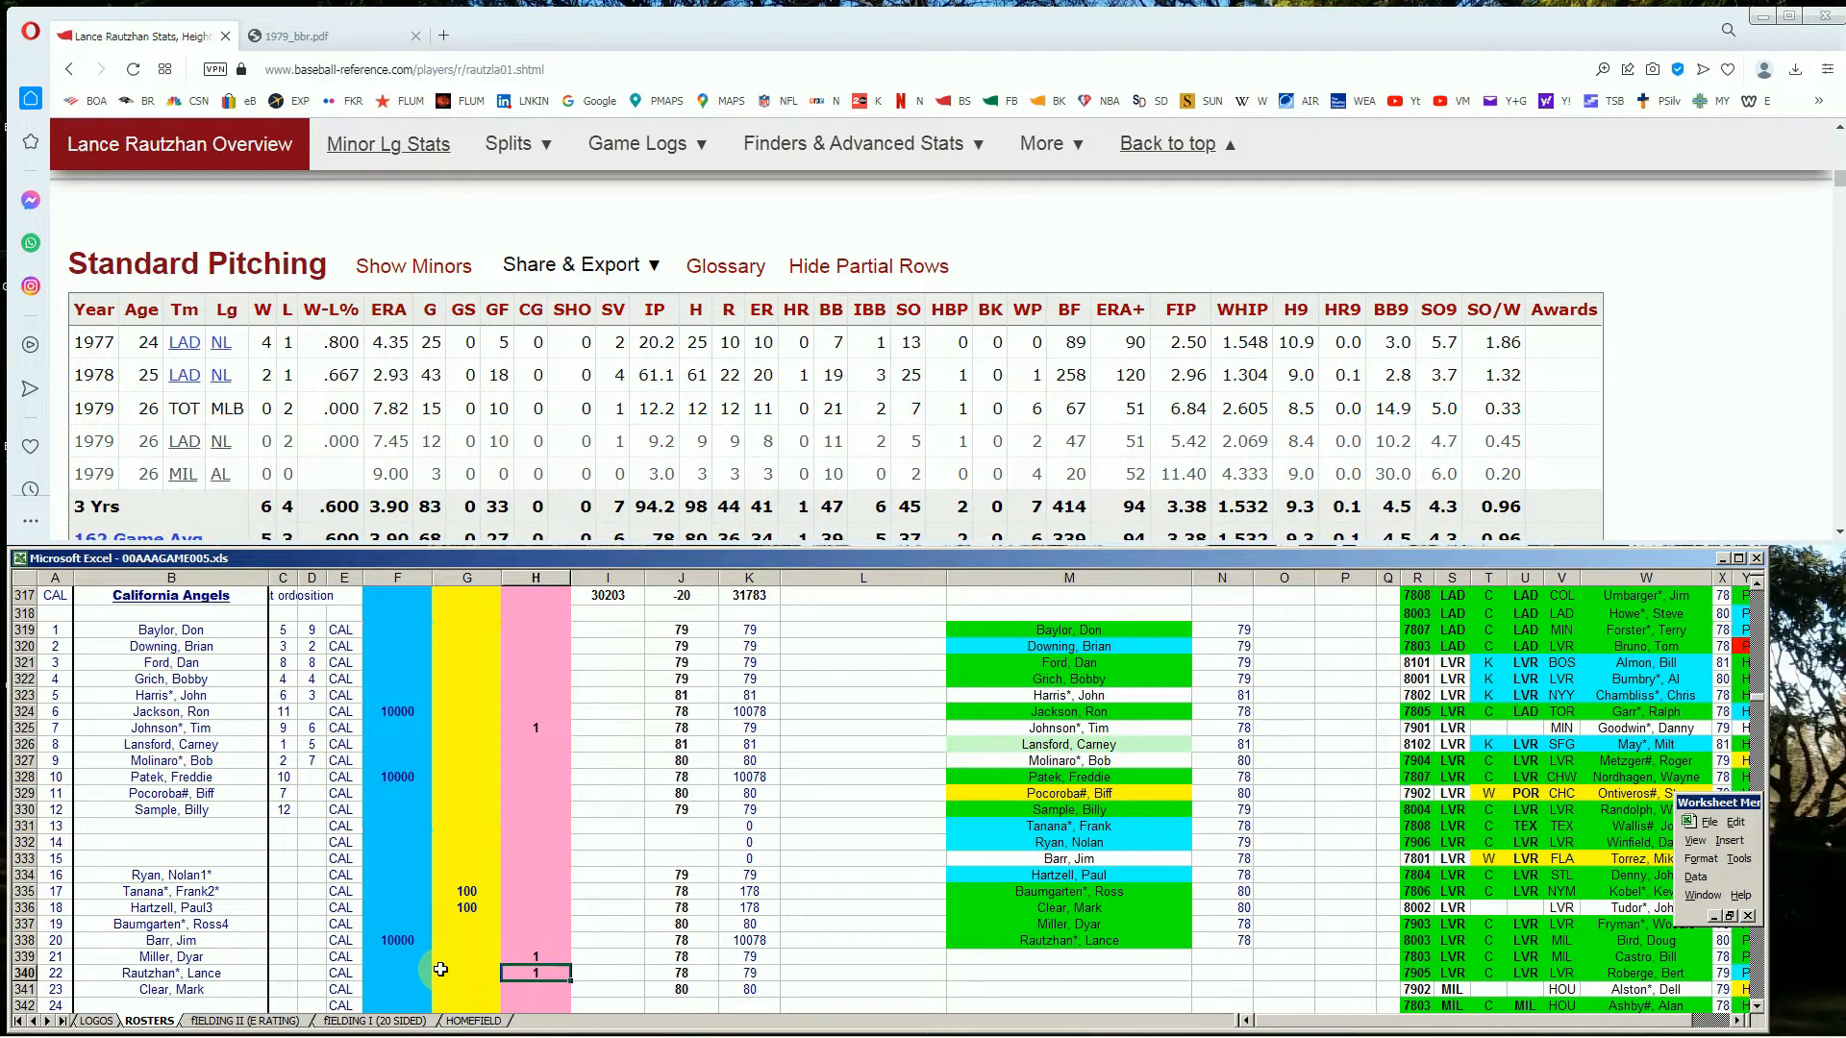
# Review the column F to H counts and the TOTAL figures in the rows above the Baltimore Orioles roster
pyautogui.press('Left')
pyautogui.press('Left')
pyautogui.press('Up')
pyautogui.press('Up')
pyautogui.press('Up')
pyautogui.press('Up')
pyautogui.press('Up')
pyautogui.press('Up')
pyautogui.press('Up')
pyautogui.press('Up')
pyautogui.press('Up')
pyautogui.press('Up')
pyautogui.press('Up')
pyautogui.press('Up')
pyautogui.press('Up')
pyautogui.press('Up')
pyautogui.press('Up')
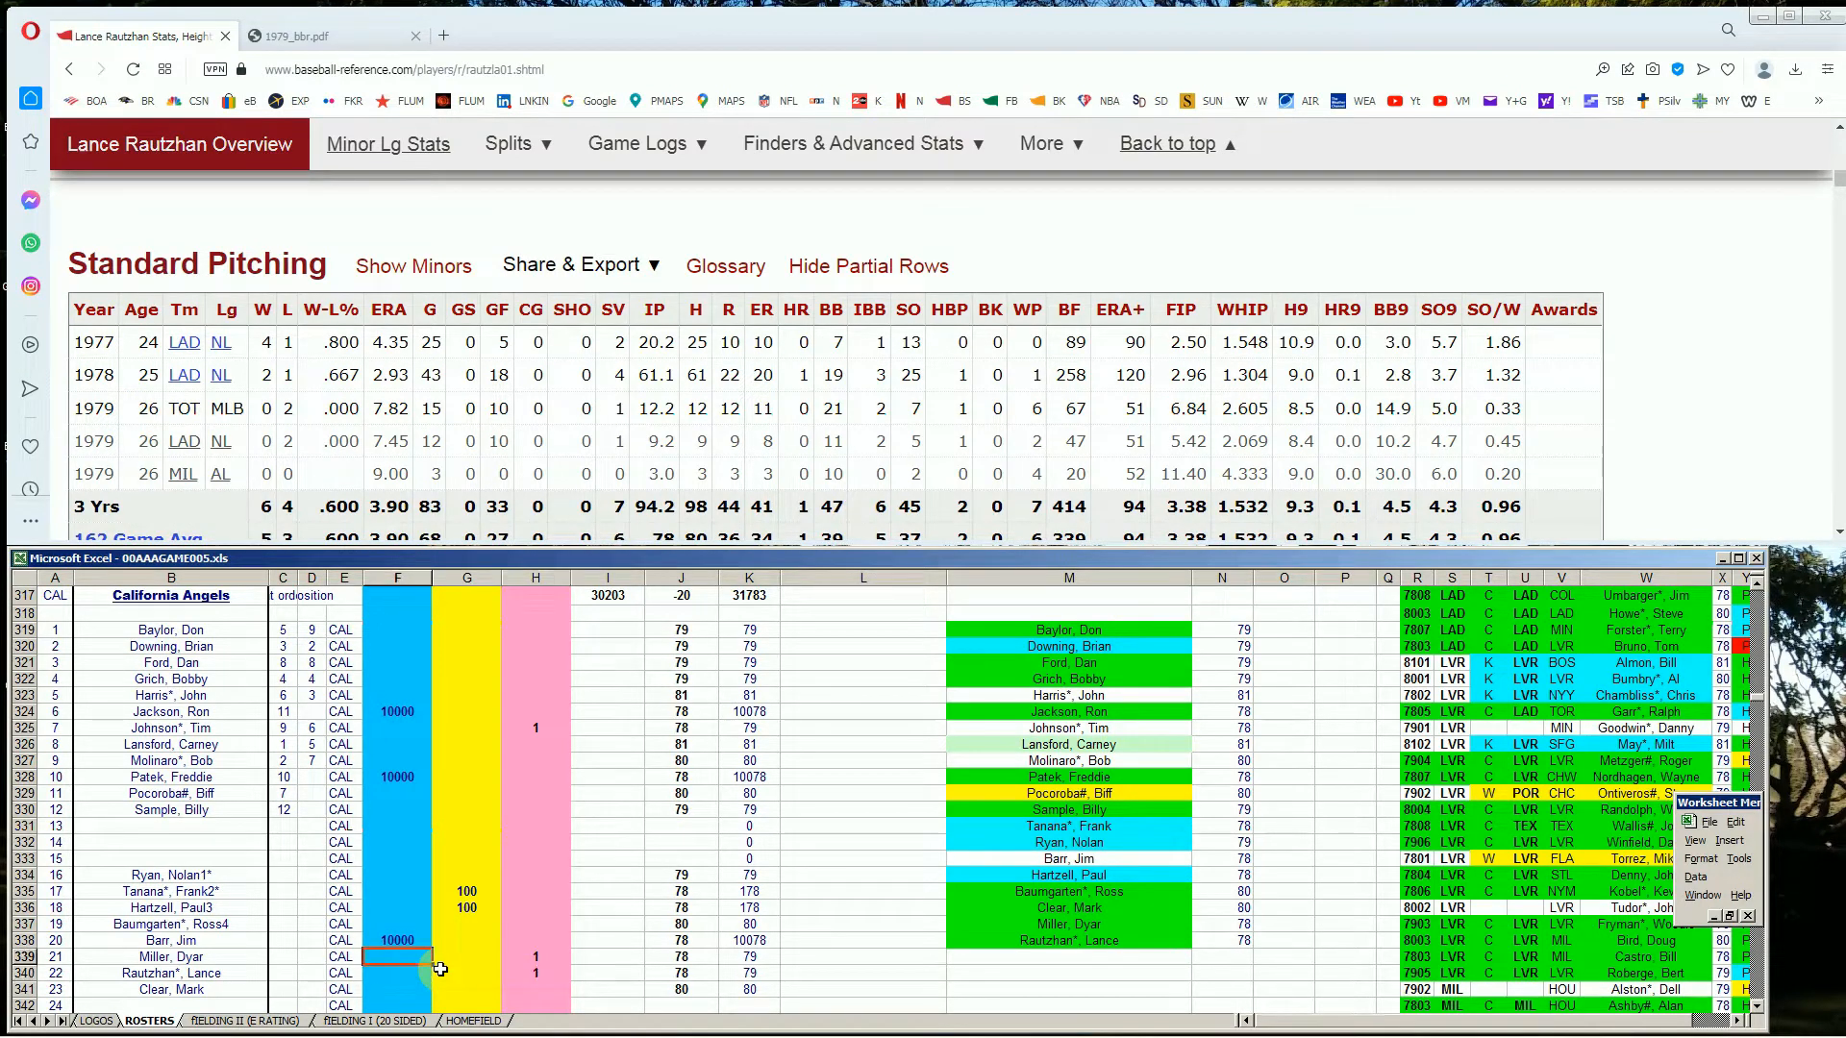
pyautogui.press('Up')
pyautogui.press('Right')
pyautogui.press('Left')
pyautogui.press('Down')
pyautogui.press('Down')
pyautogui.press('Down')
pyautogui.press('Down')
pyautogui.press('Right')
pyautogui.press('Left')
pyautogui.press('Up')
pyautogui.press('Up')
pyautogui.press('Up')
pyautogui.press('Up')
pyautogui.press('Up')
pyautogui.press('Up')
pyautogui.press('pageup')
pyautogui.press('pageup')
pyautogui.press('pageup')
pyautogui.press('pageup')
pyautogui.press('pageup')
pyautogui.press('pageup')
pyautogui.press('pageup')
pyautogui.press('pageup')
pyautogui.press('pageup')
pyautogui.press('pageup')
pyautogui.press('pageup')
pyautogui.press('pageup')
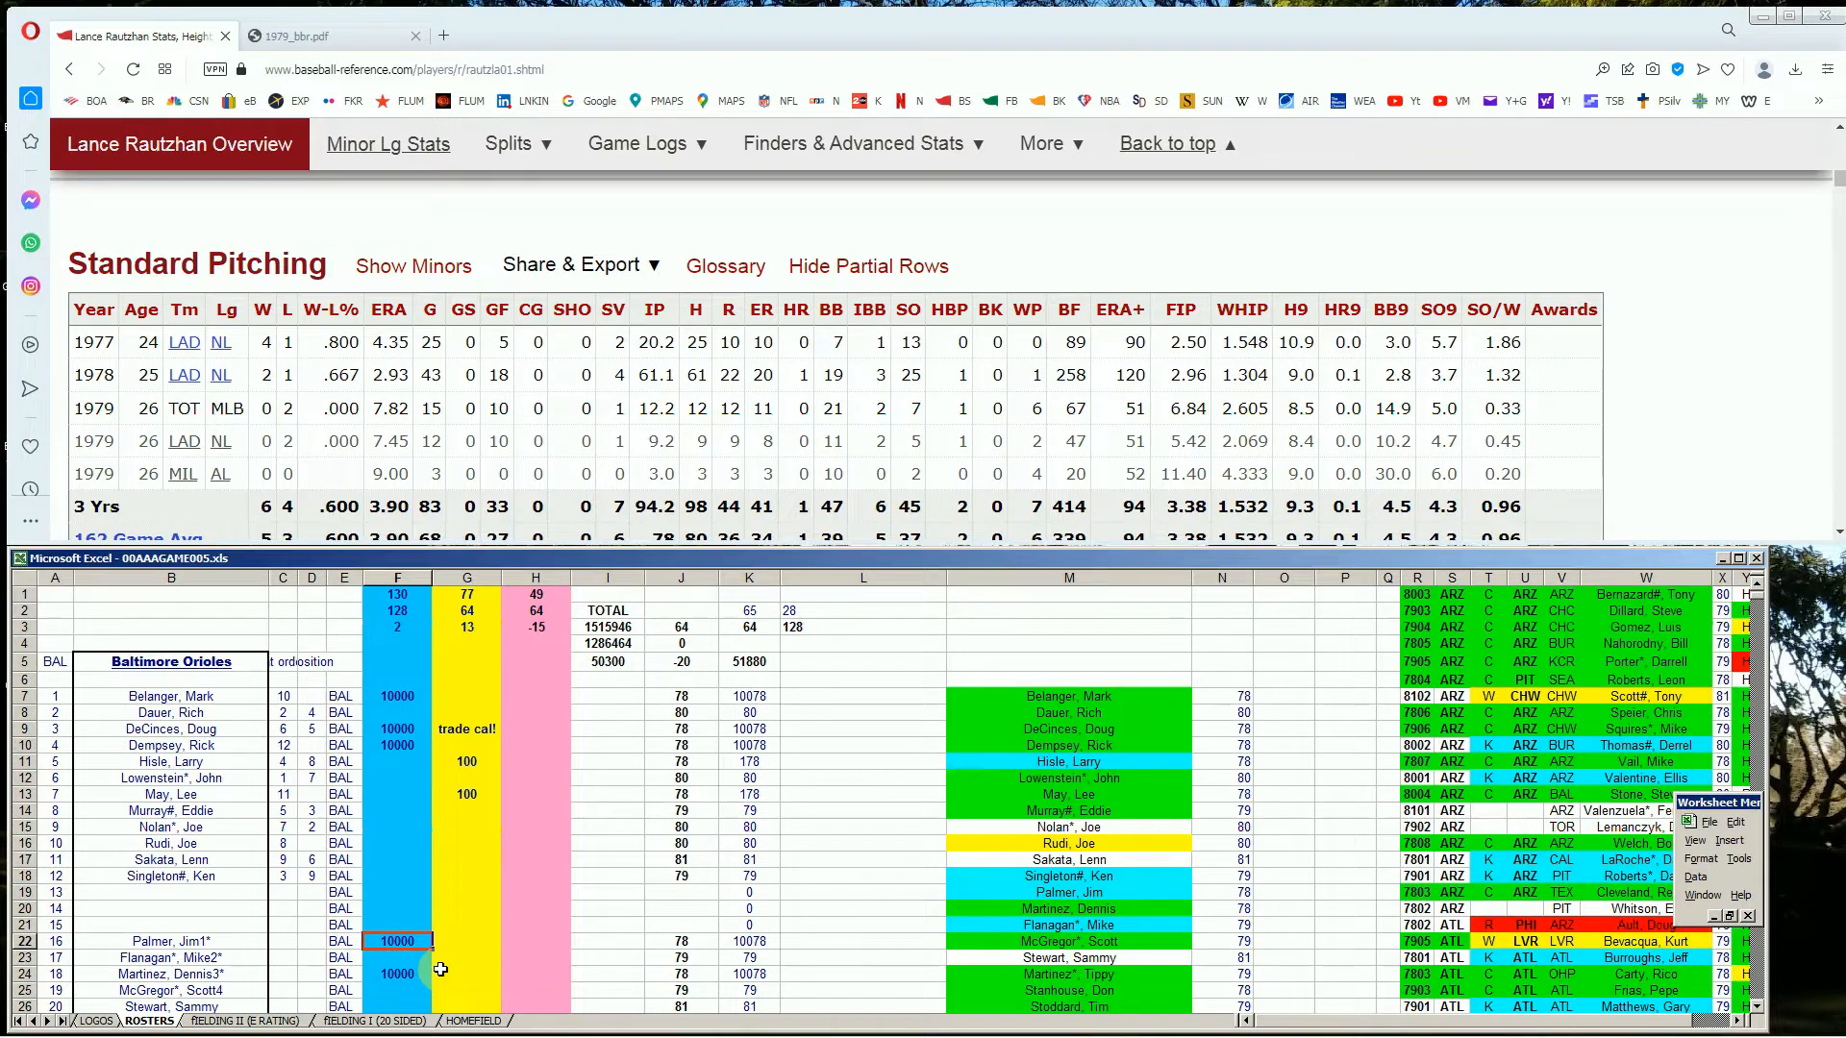
pyautogui.click(594, 646)
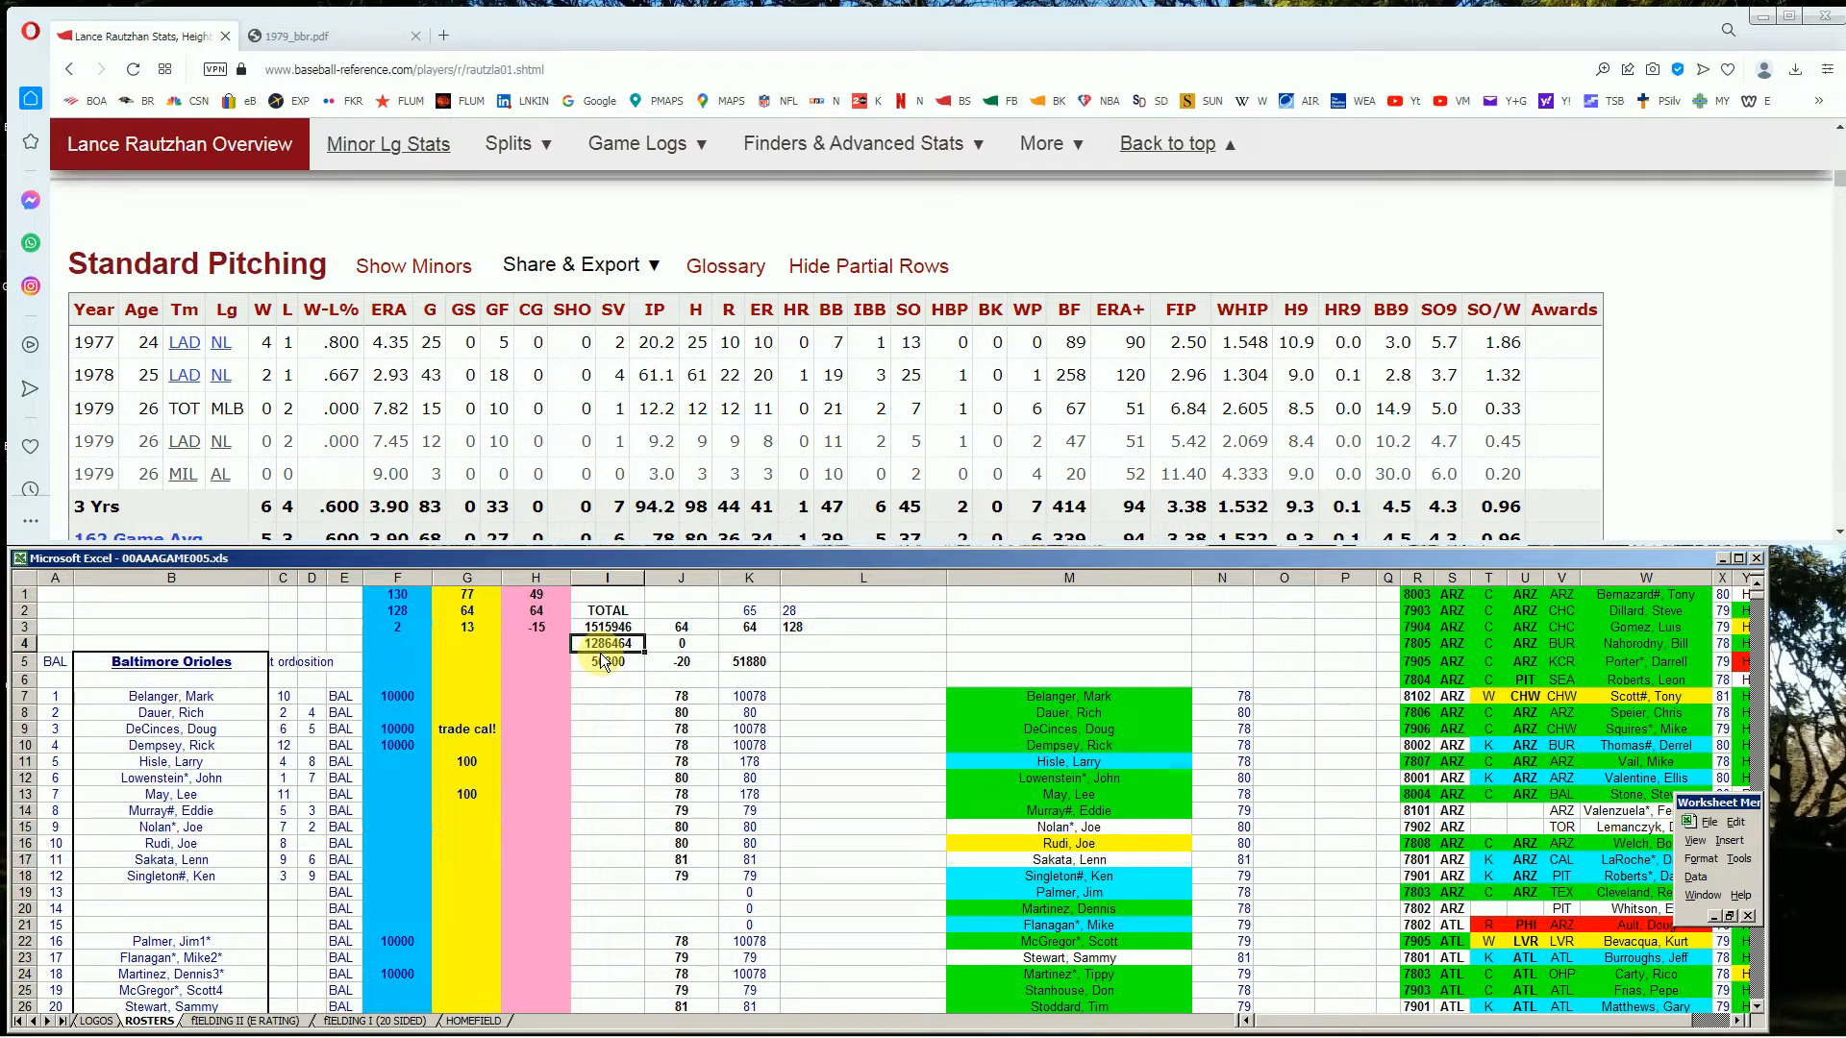
# Look through the team rosters below Baltimore and return to the California Angels roster to review its codes
pyautogui.click(466, 776)
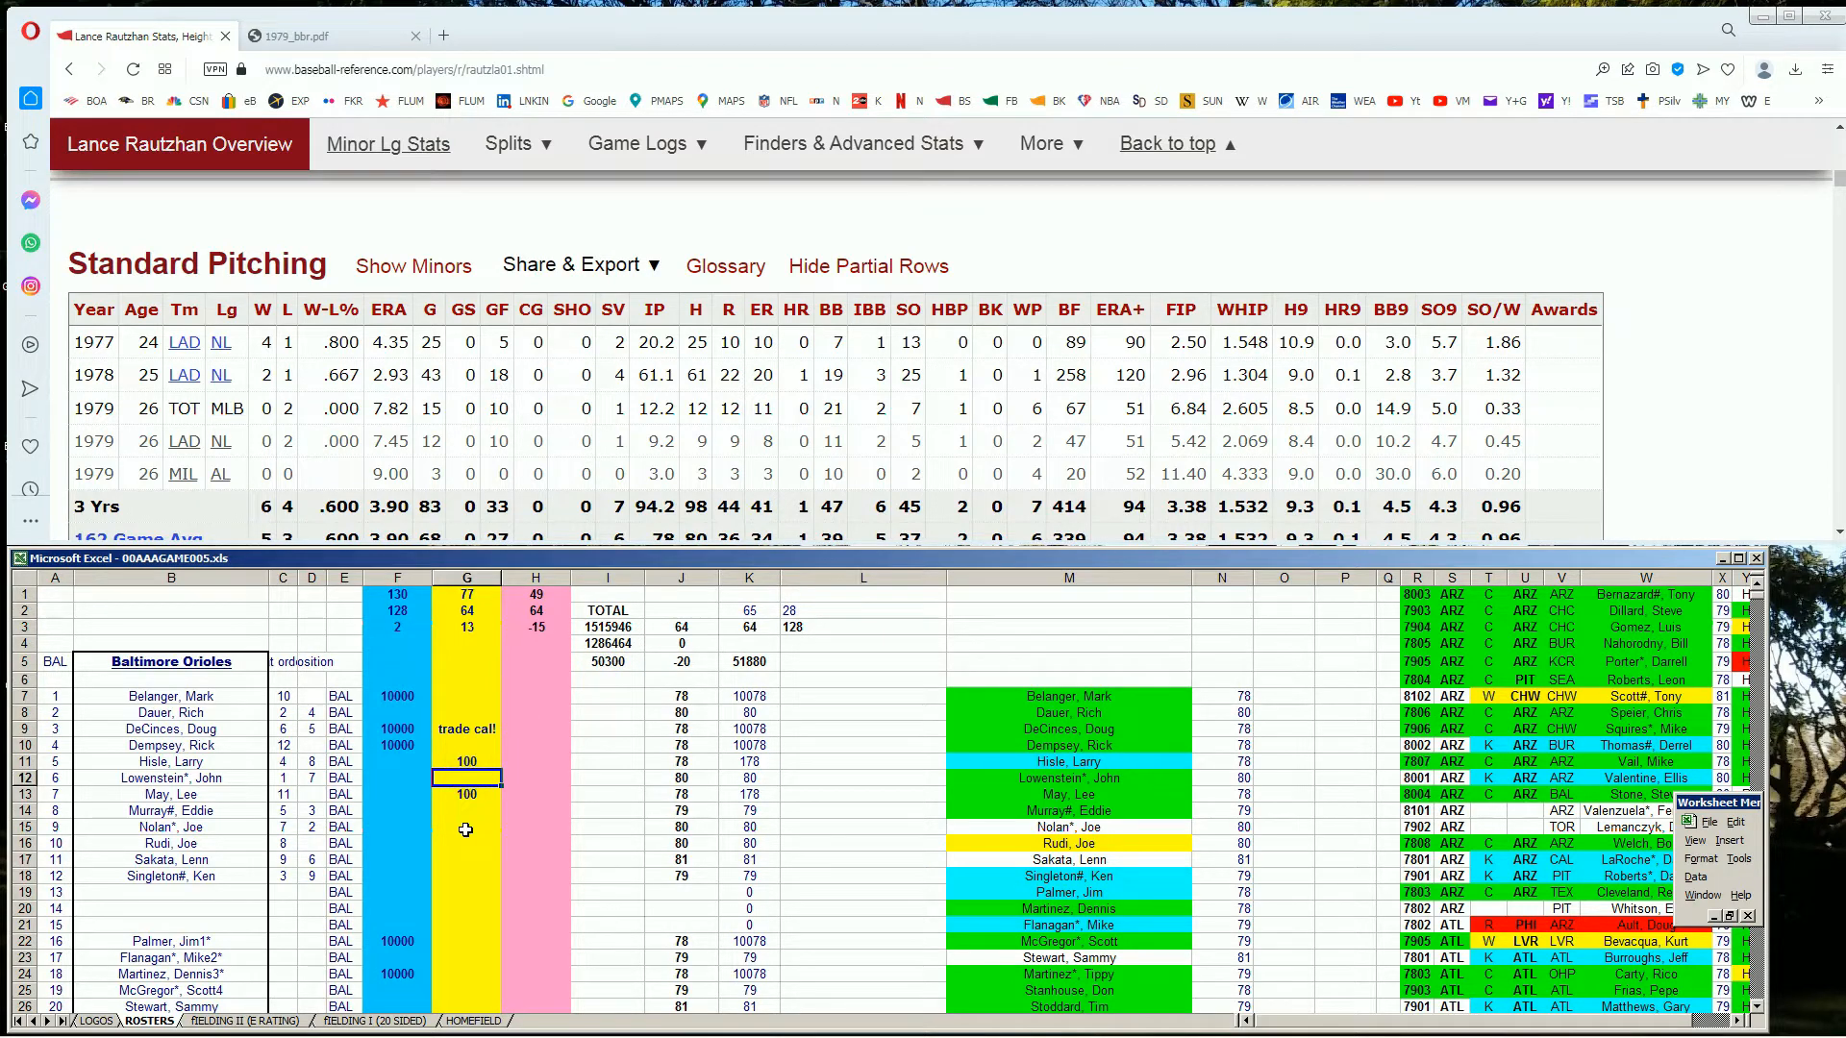
pyautogui.press('pagedown')
pyautogui.press('pagedown')
pyautogui.press('pagedown')
pyautogui.press('pagedown')
pyautogui.press('pagedown')
pyautogui.press('pagedown')
pyautogui.press('pagedown')
pyautogui.press('pagedown')
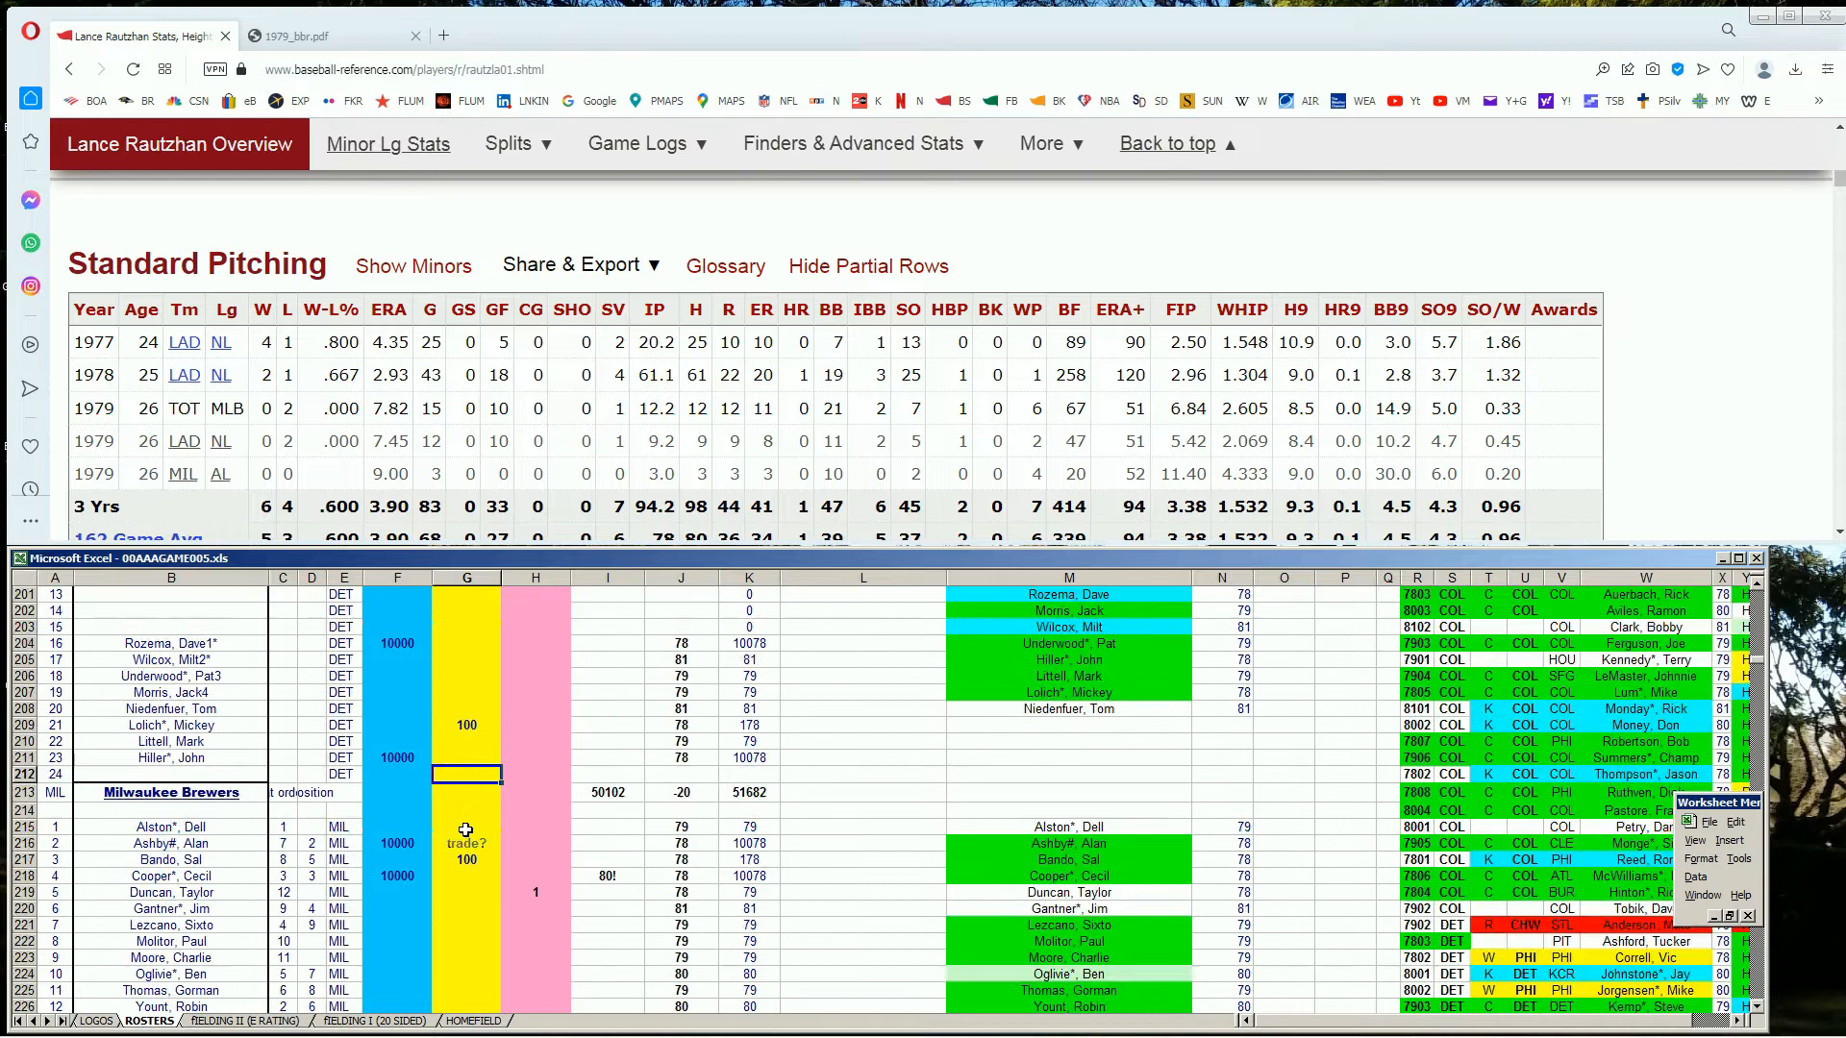
pyautogui.press('pagedown')
pyautogui.press('pagedown')
pyautogui.press('pagedown')
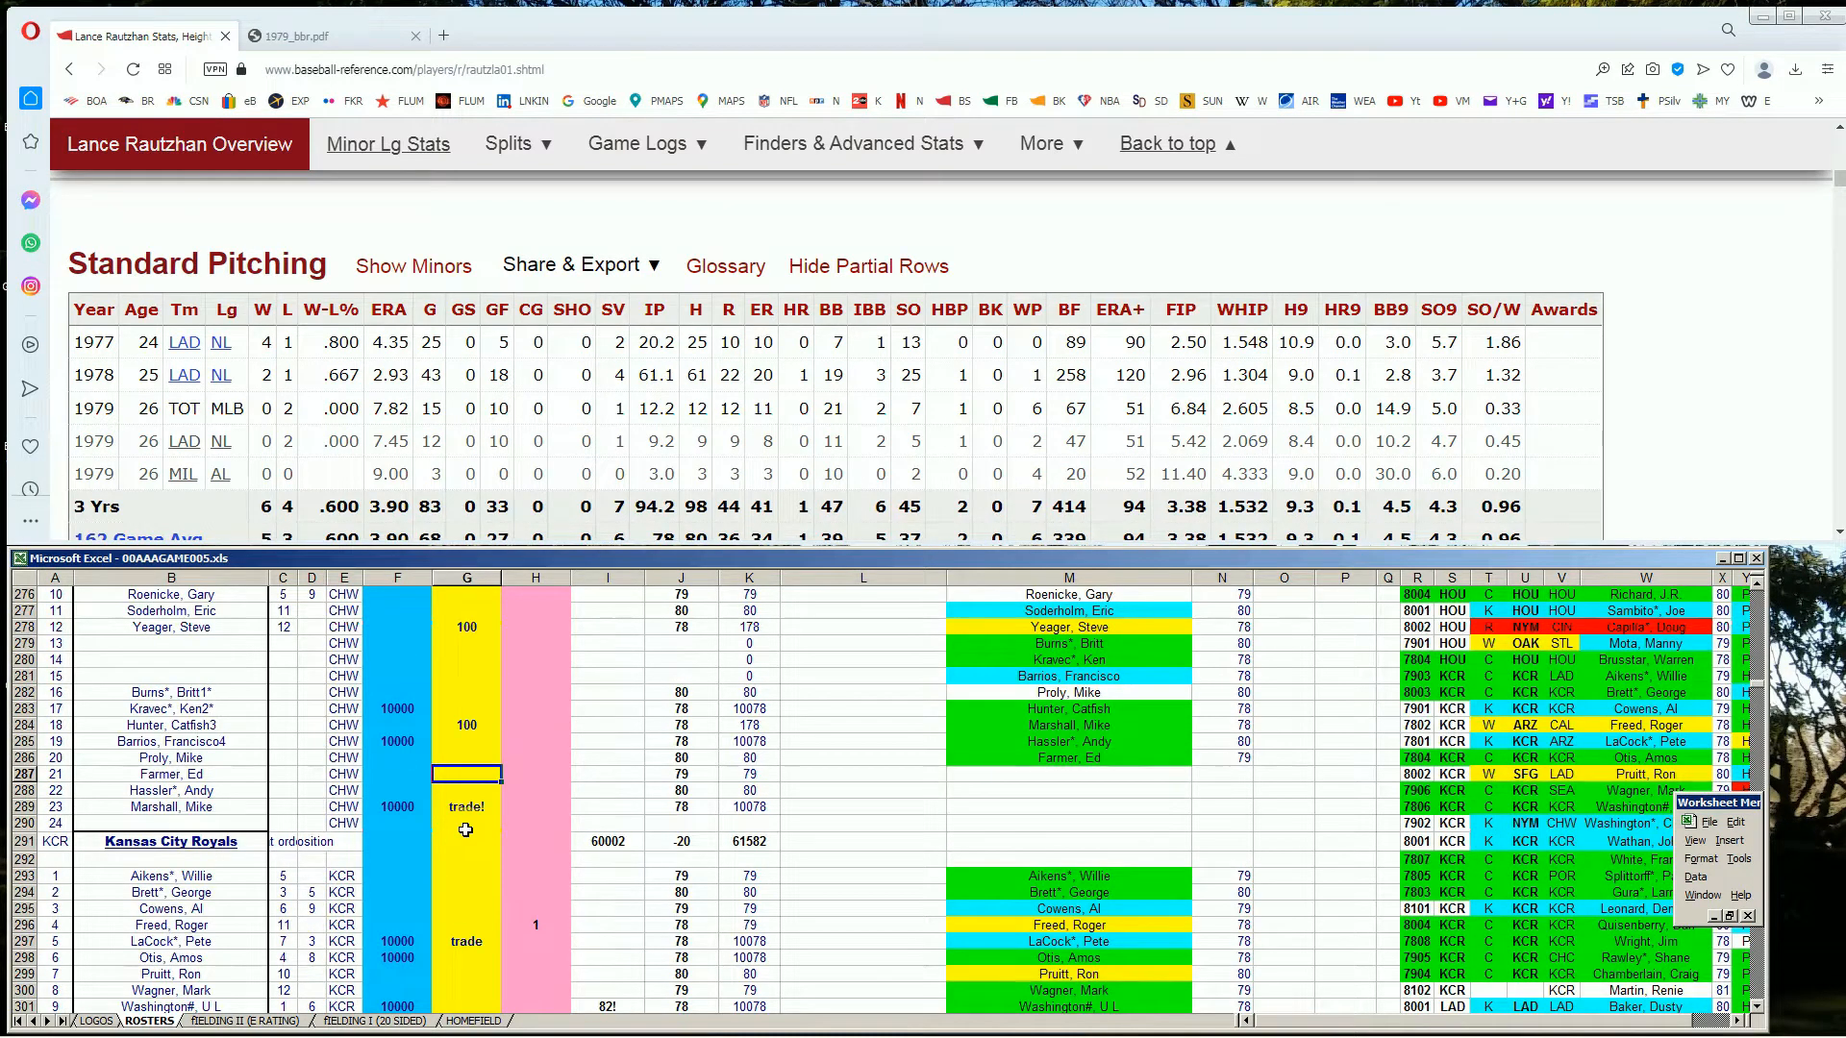
pyautogui.press('pagedown')
pyautogui.press('pagedown')
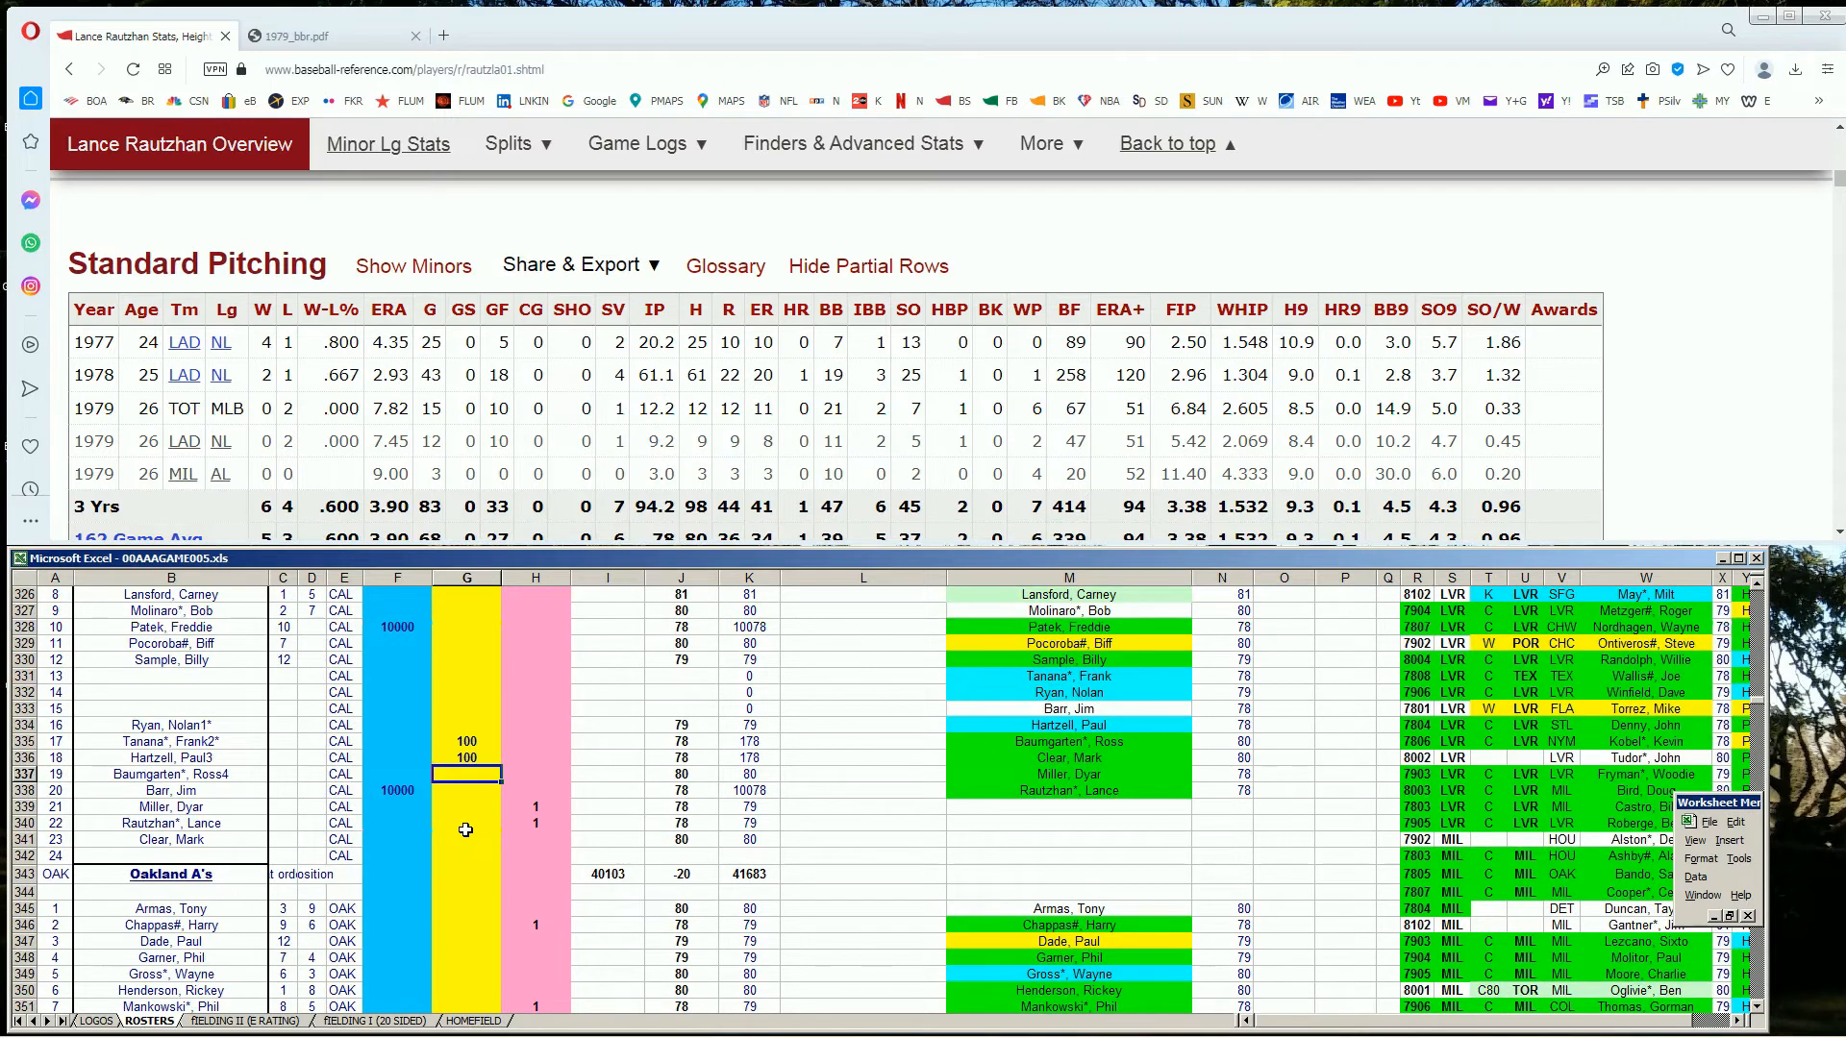
pyautogui.press('pageup')
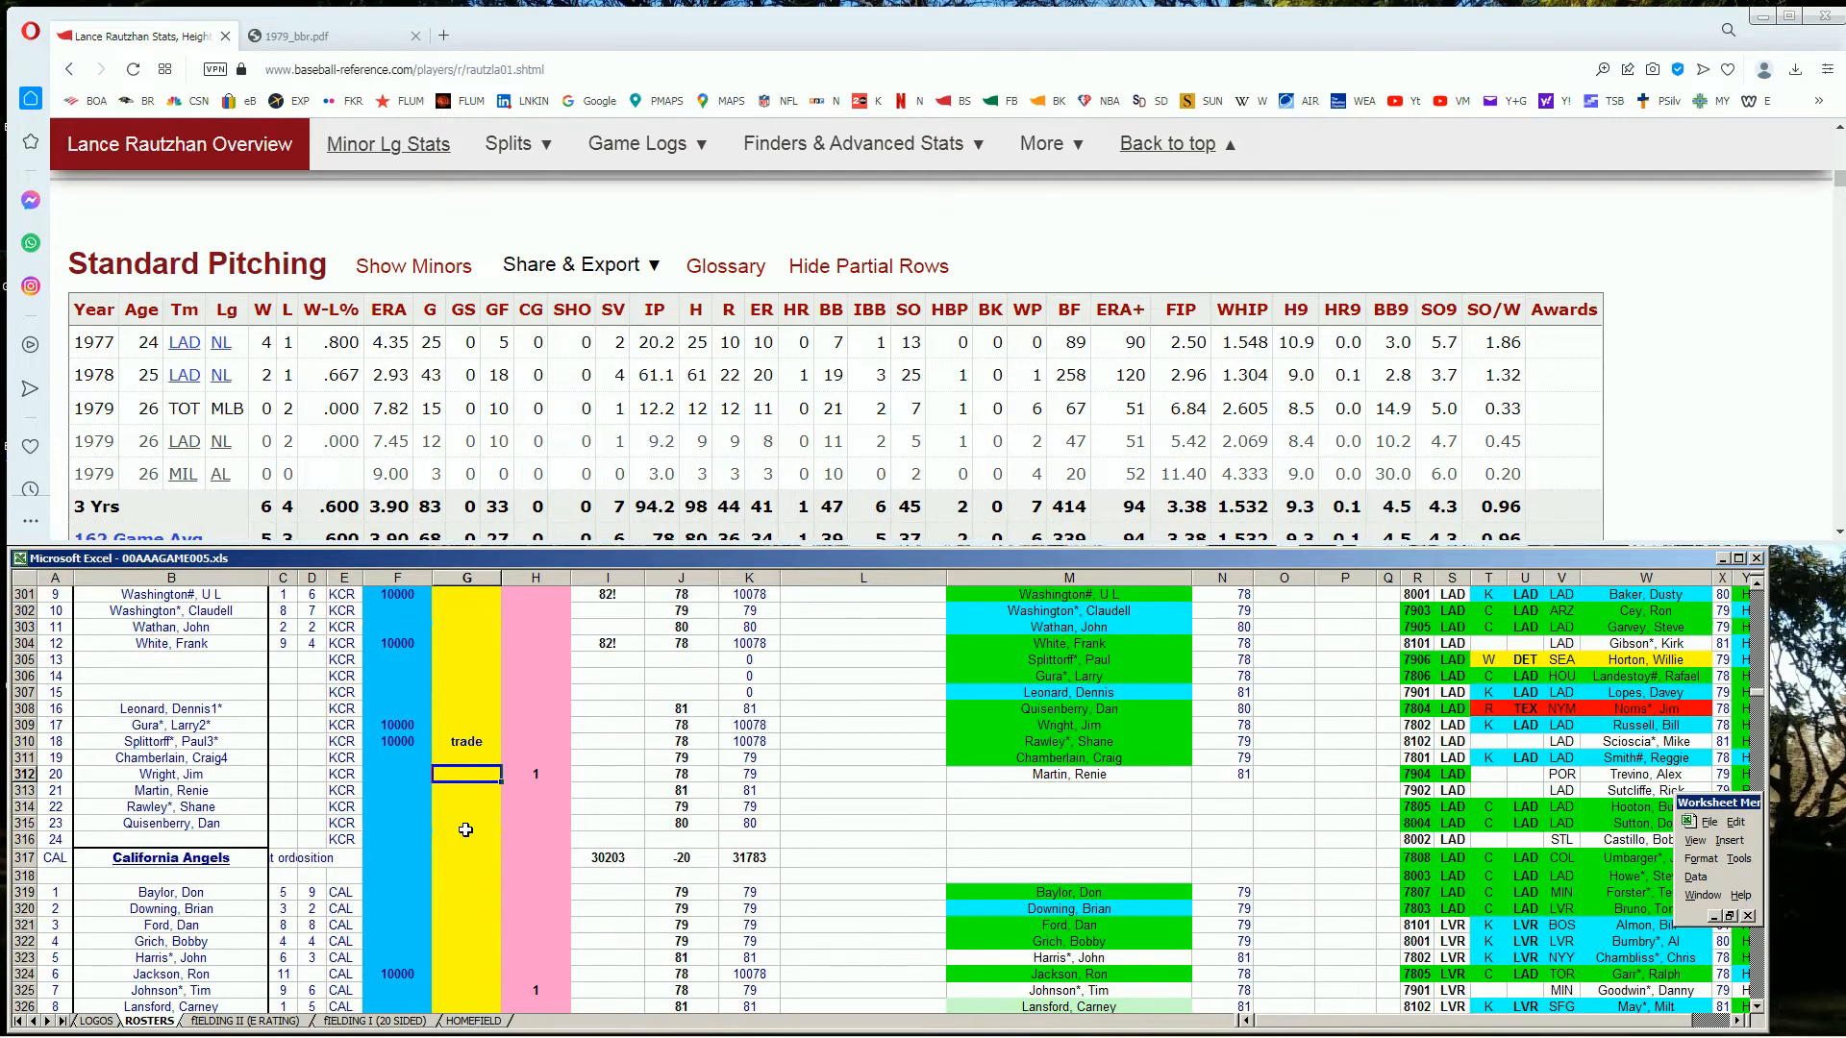
pyautogui.press('Down')
pyautogui.press('Down')
pyautogui.press('Down')
pyautogui.press('Down')
pyautogui.press('Down')
pyautogui.press('Down')
pyautogui.press('Down')
pyautogui.press('Down')
pyautogui.press('Down')
pyautogui.press('Down')
pyautogui.press('Down')
pyautogui.press('Down')
pyautogui.press('Down')
pyautogui.press('Down')
pyautogui.press('Down')
pyautogui.press('Down')
pyautogui.press('Down')
pyautogui.press('Down')
pyautogui.press('Down')
pyautogui.press('Down')
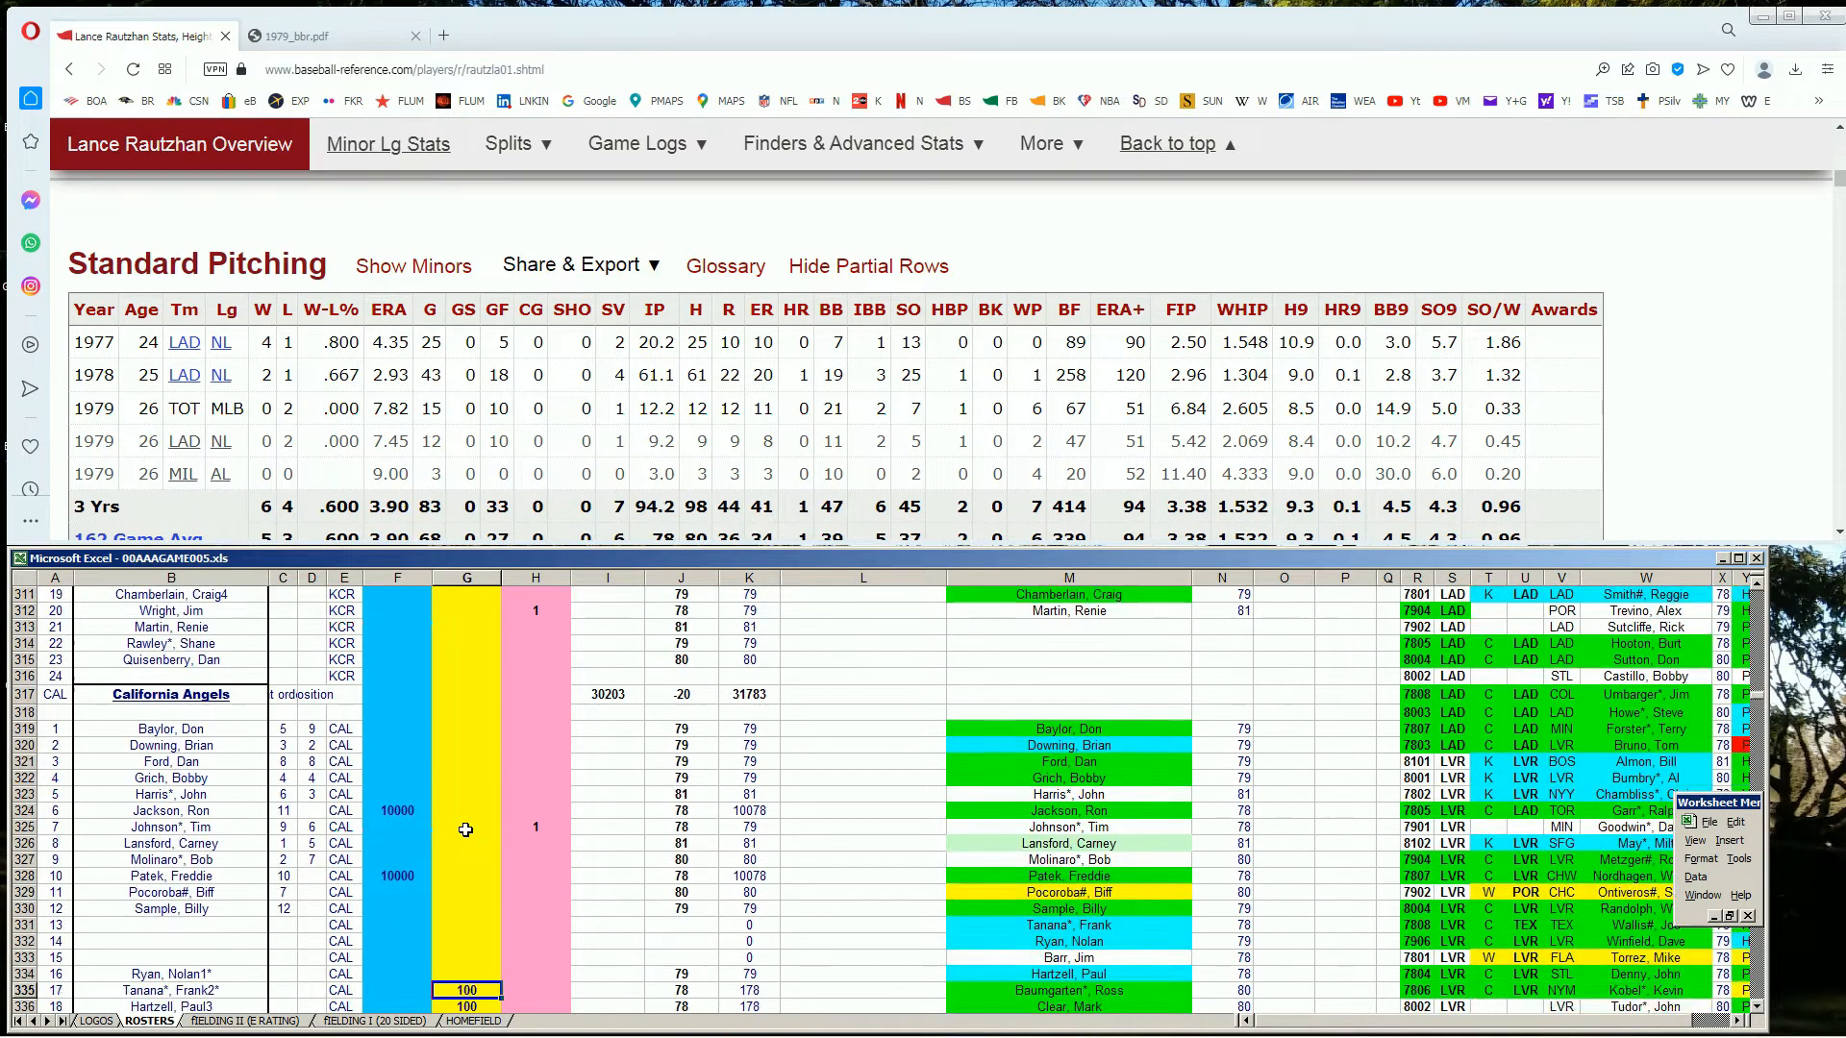
pyautogui.press('Down')
pyautogui.press('Down')
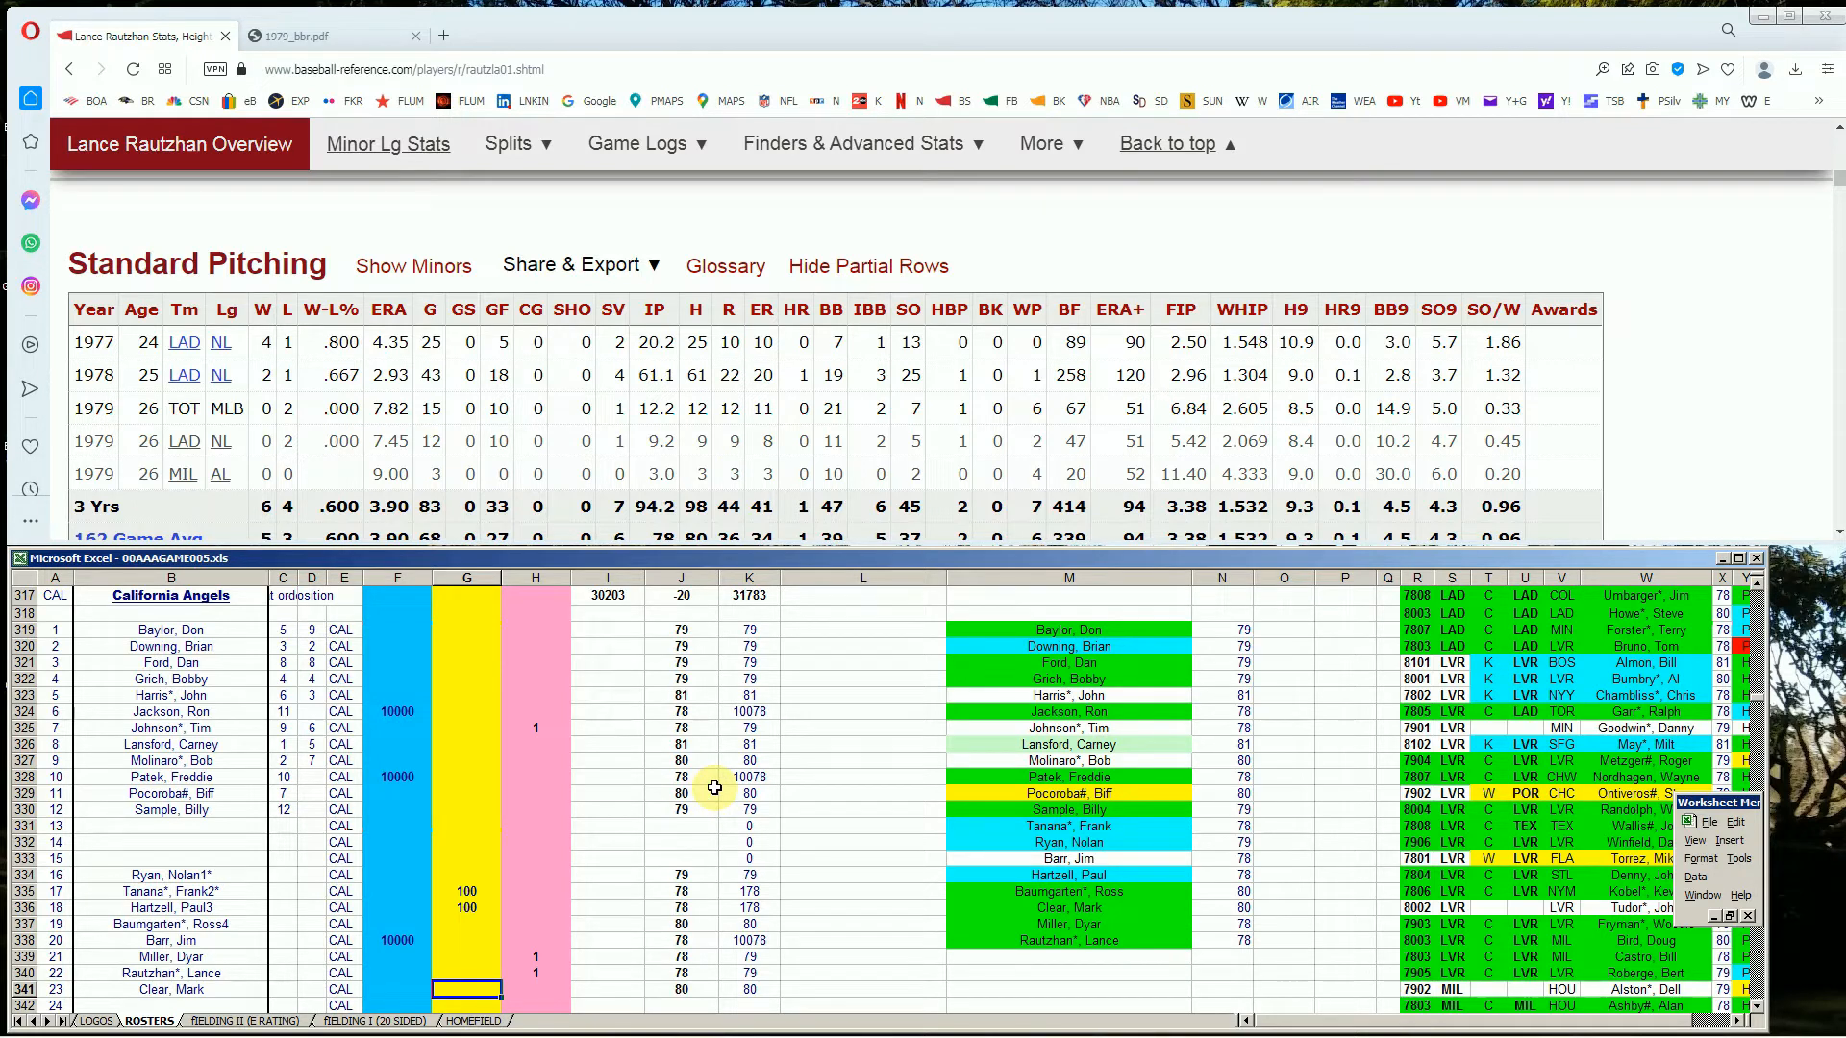
pyautogui.click(482, 697)
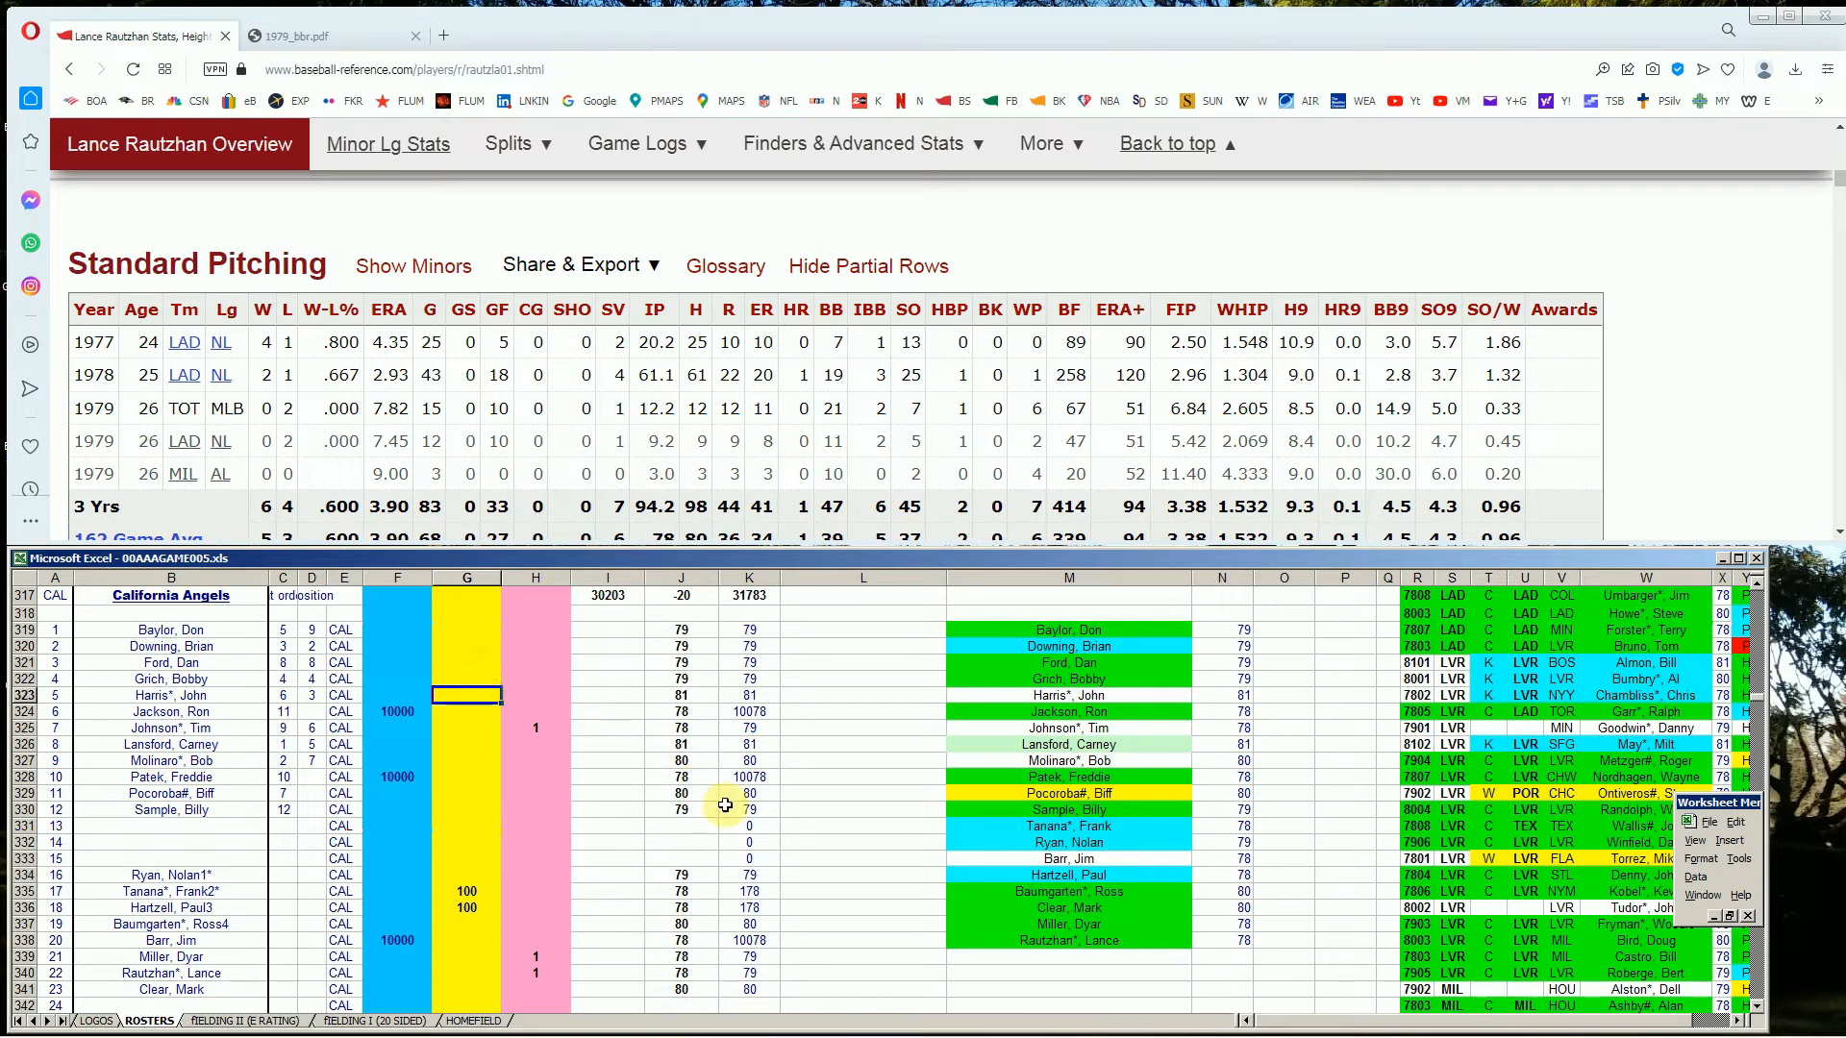